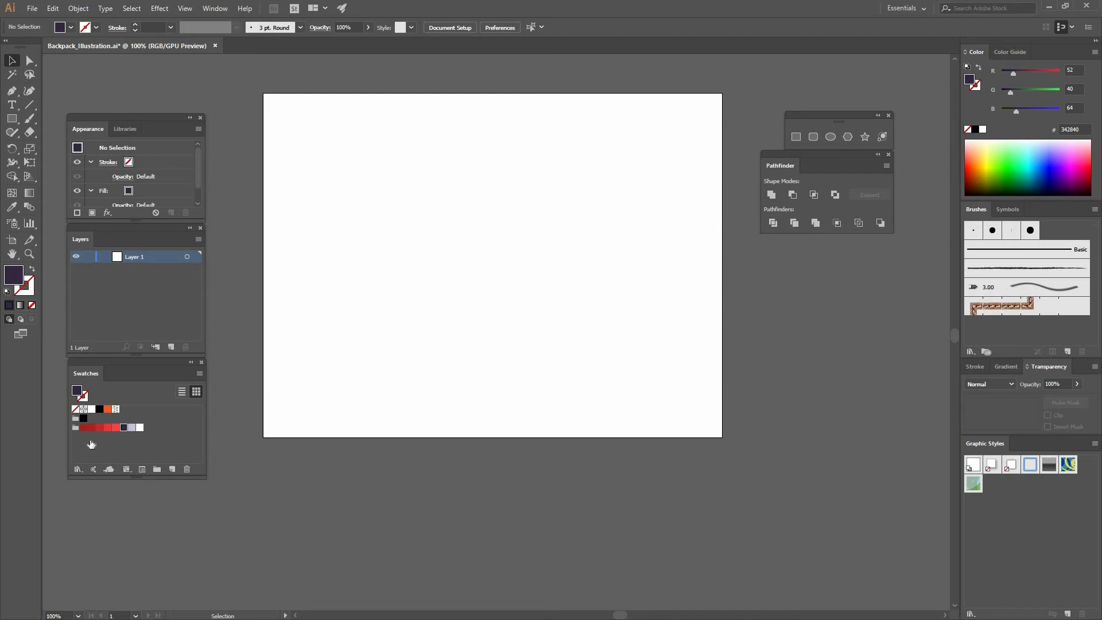
- Tear off the shape tools as a floating group and dock it directly above Pathfinder
{"action": "left_click", "coordinate": [216, 8]}
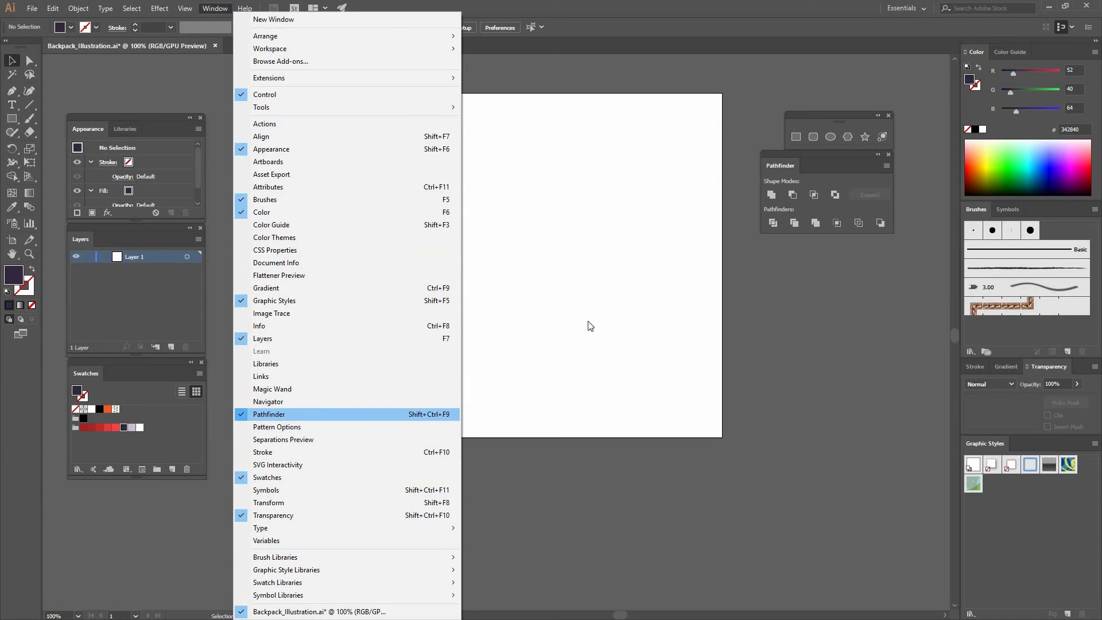
{"action": "left_click", "coordinate": [856, 121]}
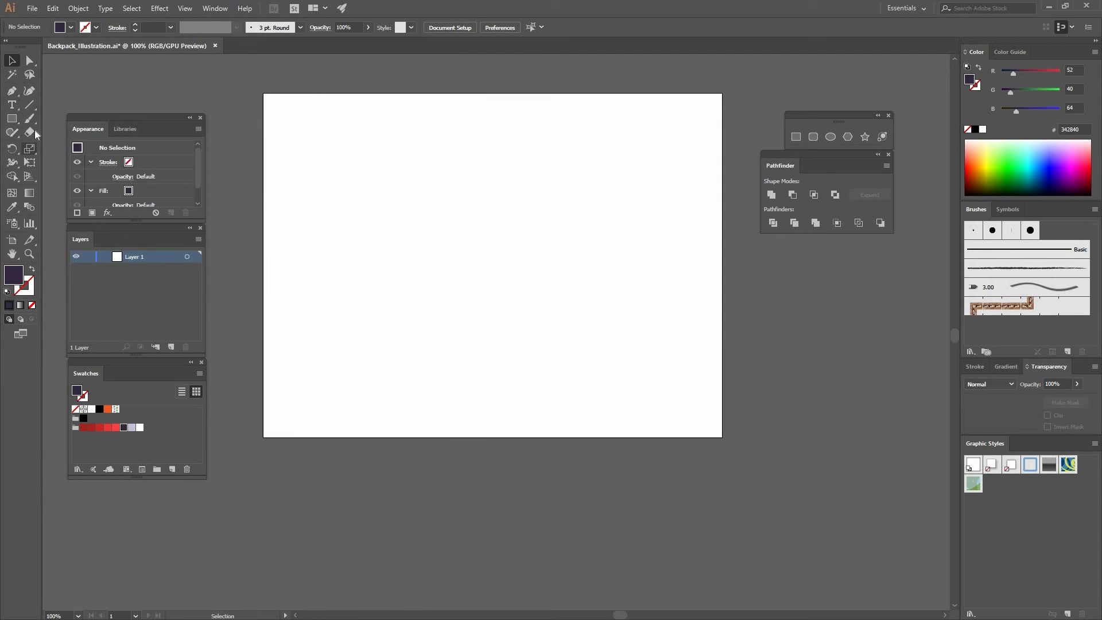
{"action": "left_click_drag", "start_coordinate": [12, 121], "coordinate": [135, 156]}
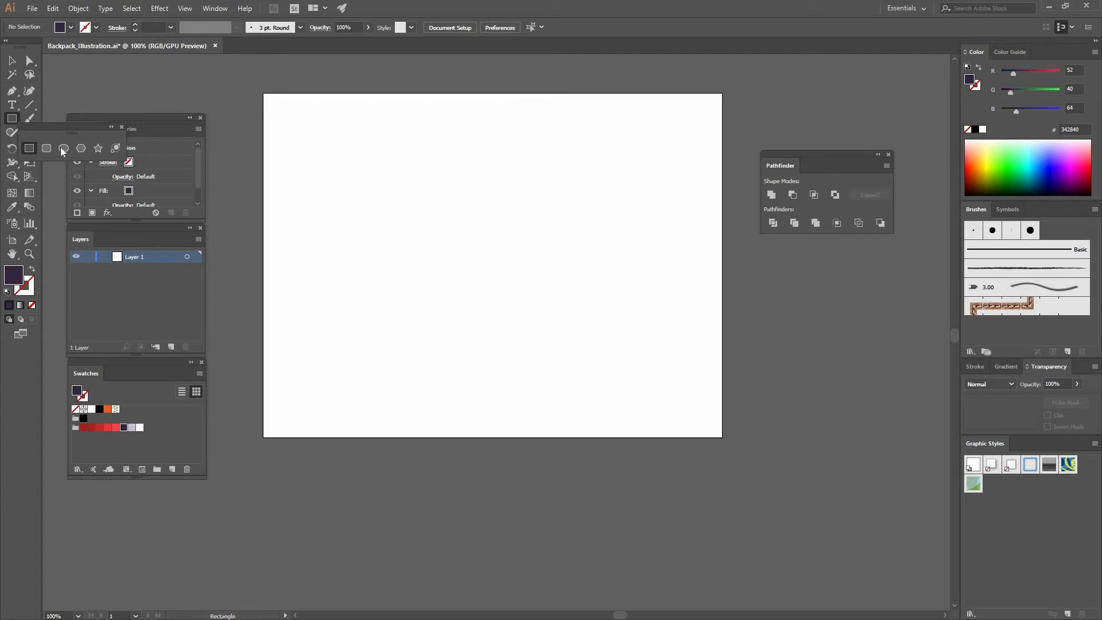
{"action": "left_click_drag", "start_coordinate": [98, 125], "coordinate": [842, 118]}
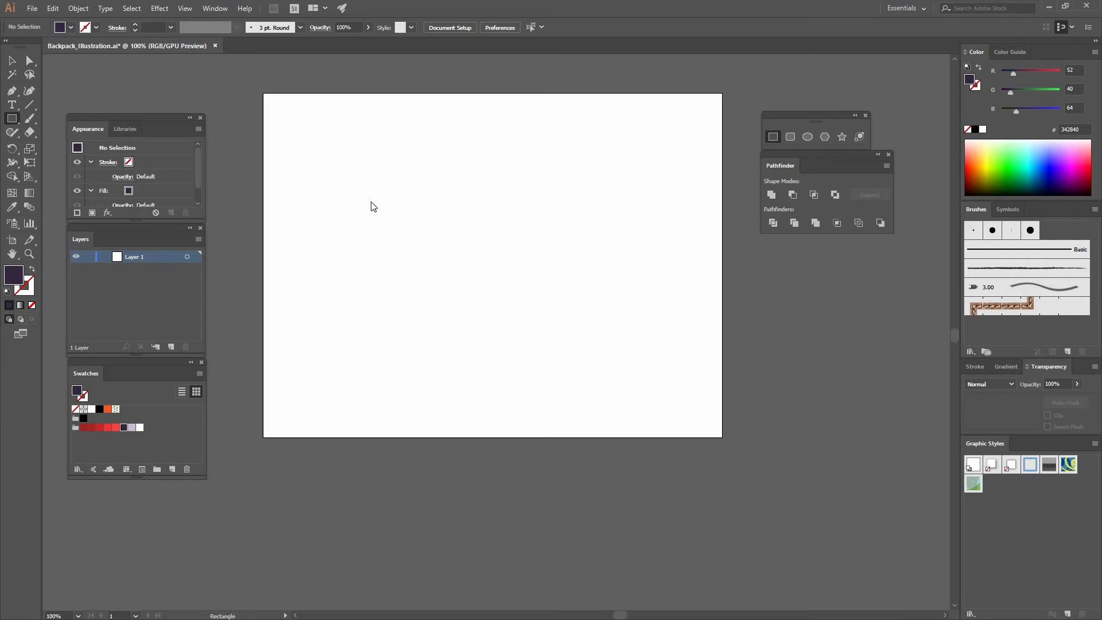
- Create a 140 by 190 px dark purple rectangle on the artboard with the Rectangle tool
{"action": "left_click", "coordinate": [333, 67]}
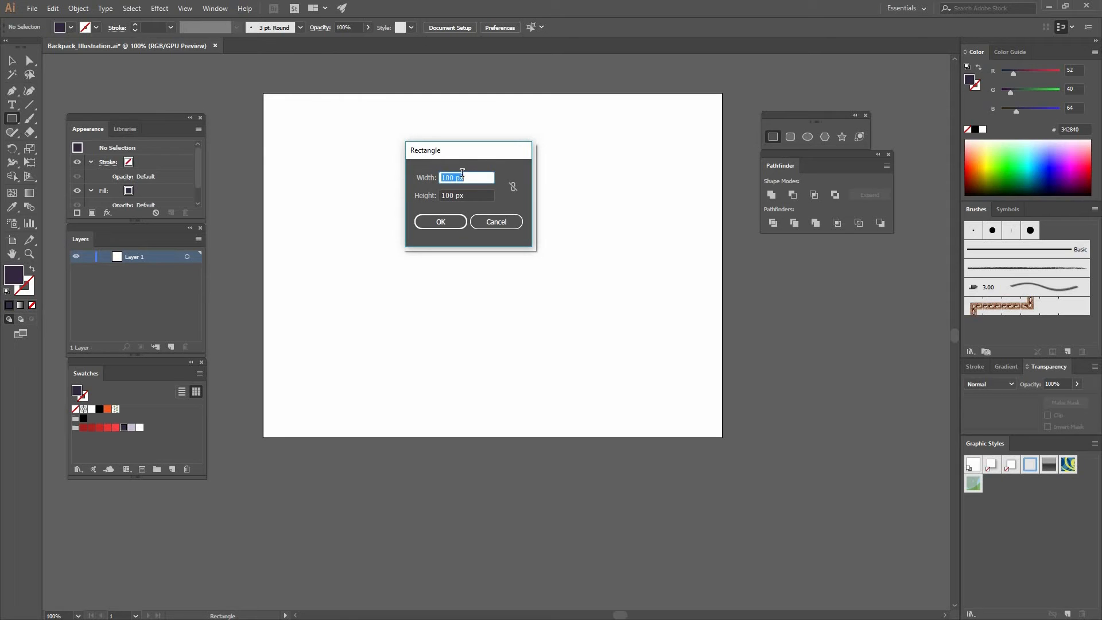
{"action": "type", "text": "1"}
{"action": "left_click", "coordinate": [482, 197]}
{"action": "left_click_drag", "start_coordinate": [417, 196], "coordinate": [454, 187]}
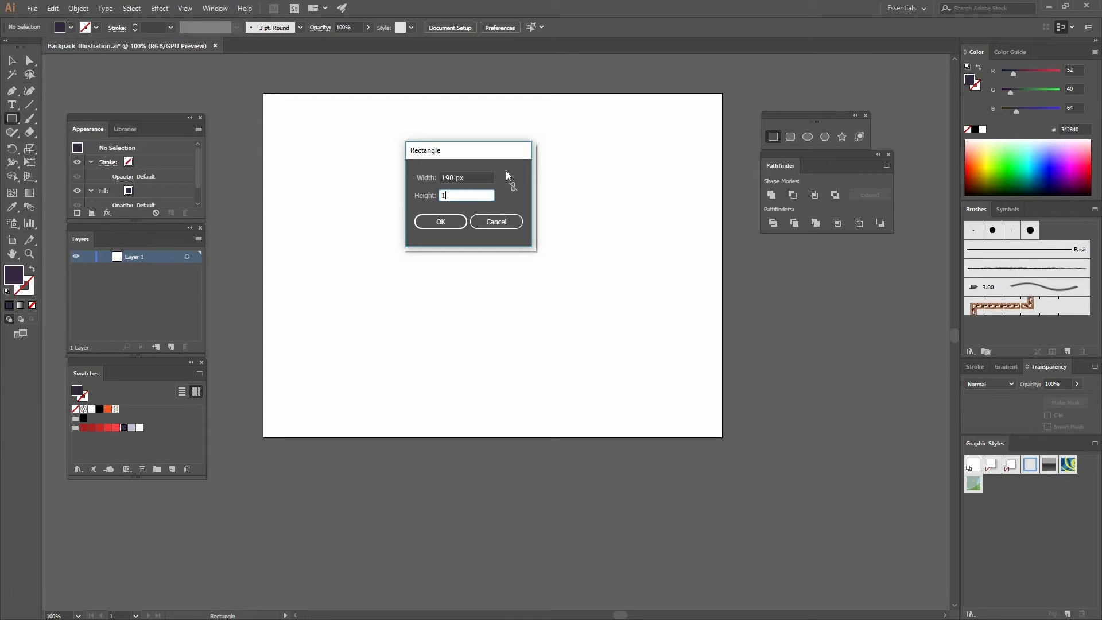
{"action": "type", "text": "190"}
{"action": "key", "text": "Tab"}
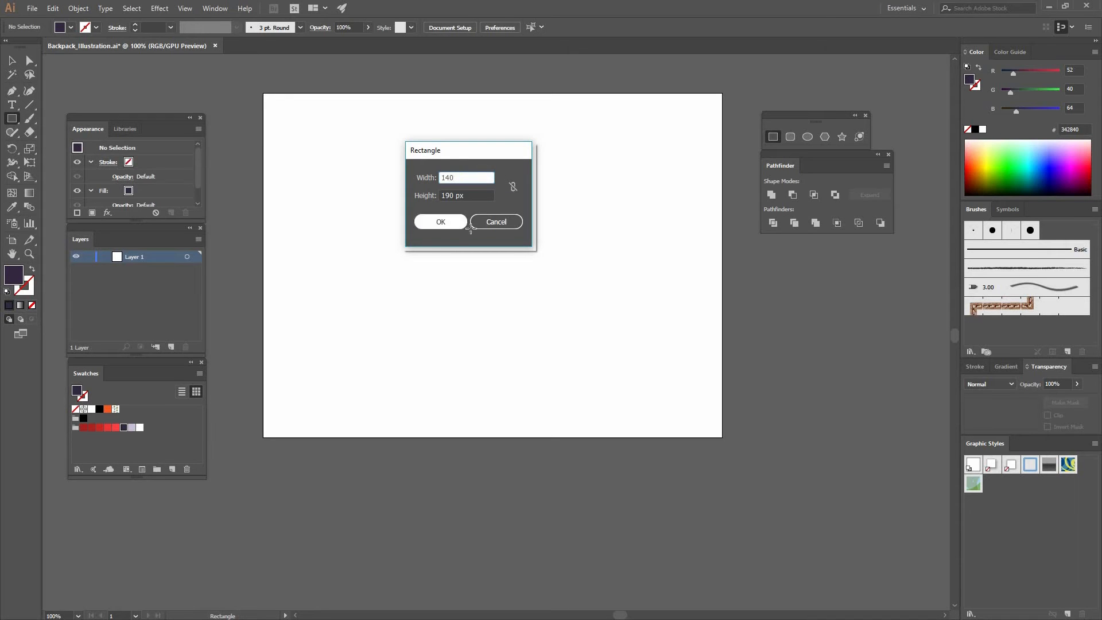
{"action": "left_click", "coordinate": [463, 223]}
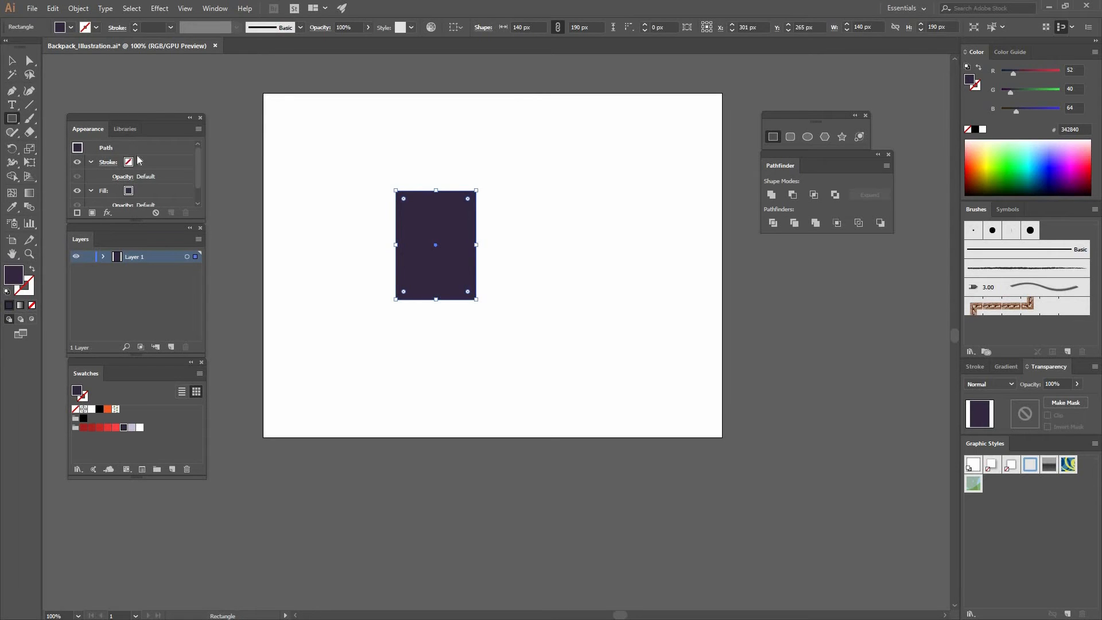
- Round the rectangle's two upper corners with a 70 px radius
{"action": "left_click", "coordinate": [30, 60]}
{"action": "left_click_drag", "start_coordinate": [372, 178], "coordinate": [482, 199]}
{"action": "left_click", "coordinate": [276, 27]}
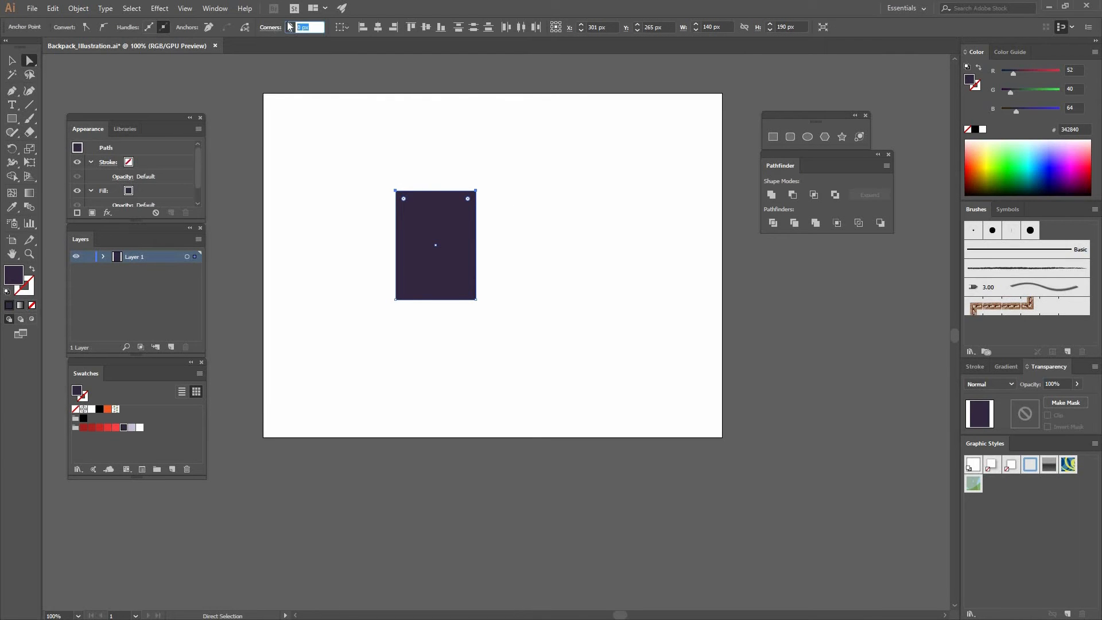
{"action": "type", "text": "70"}
{"action": "key", "text": "Return"}
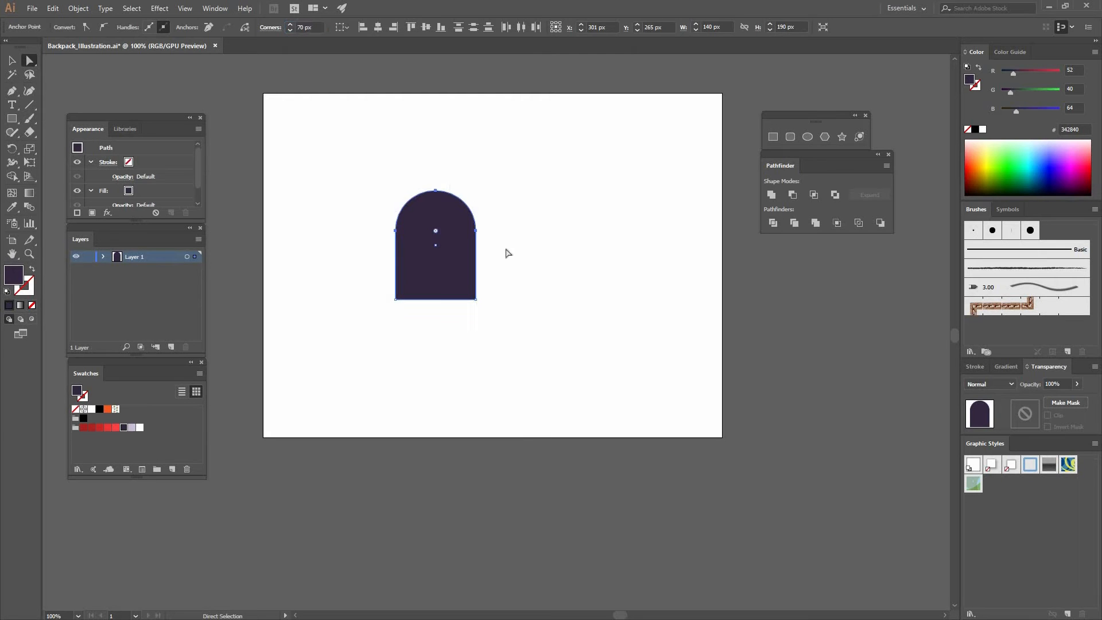
{"action": "left_click", "coordinate": [527, 320]}
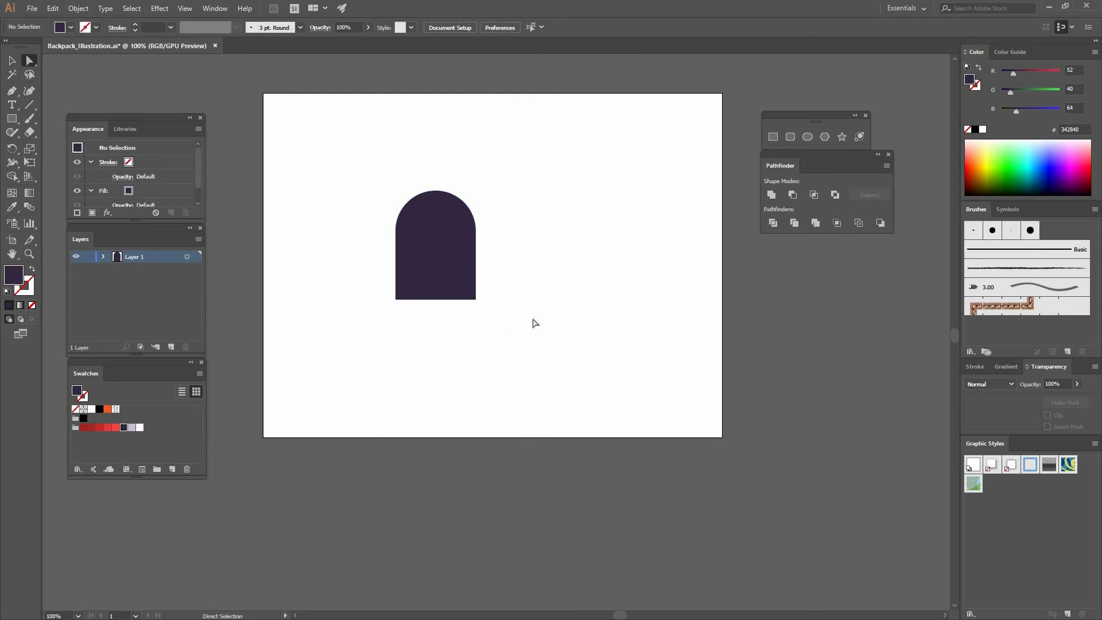
- Round the rectangle's two lower corners with an 18 px radius
{"action": "left_click_drag", "start_coordinate": [533, 315], "coordinate": [391, 290]}
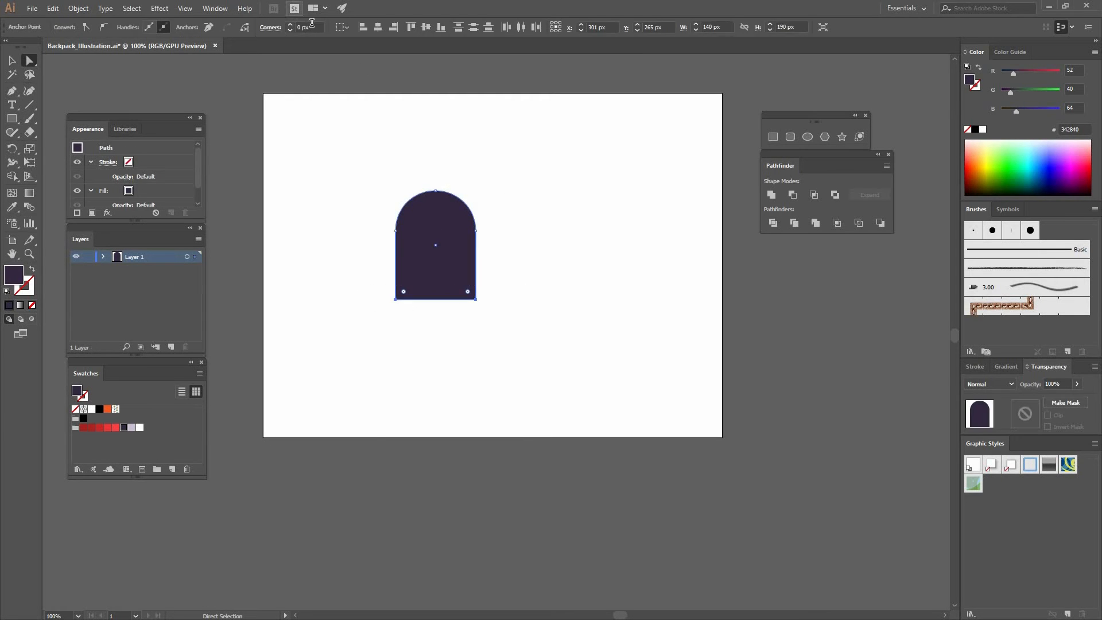
{"action": "left_click", "coordinate": [262, 27]}
{"action": "type", "text": "18"}
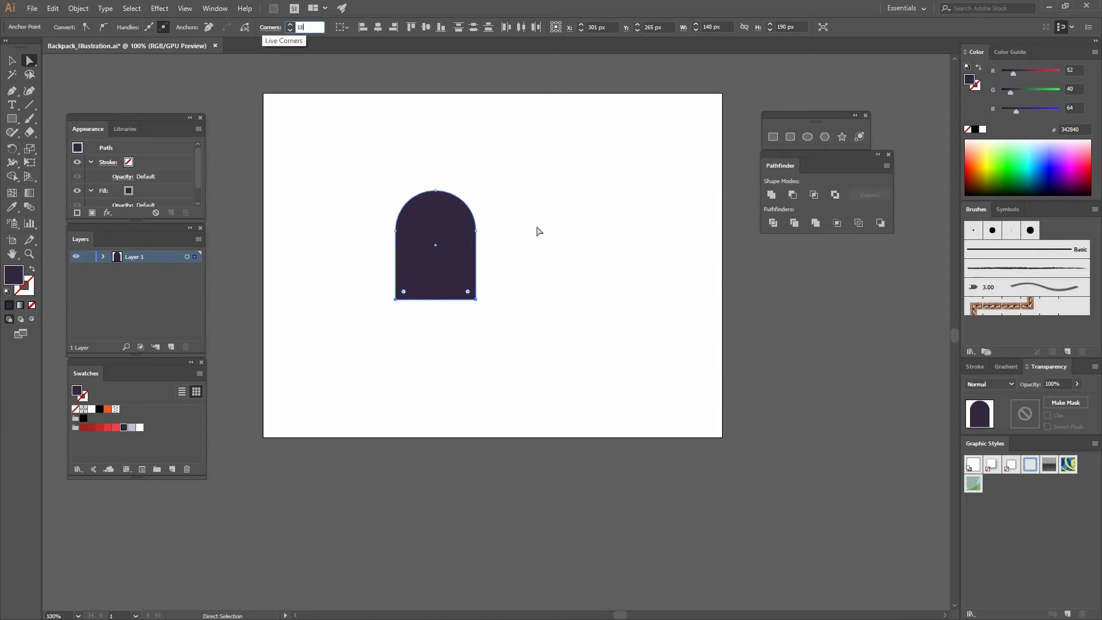
{"action": "key", "text": "Return"}
{"action": "left_click", "coordinate": [363, 301]}
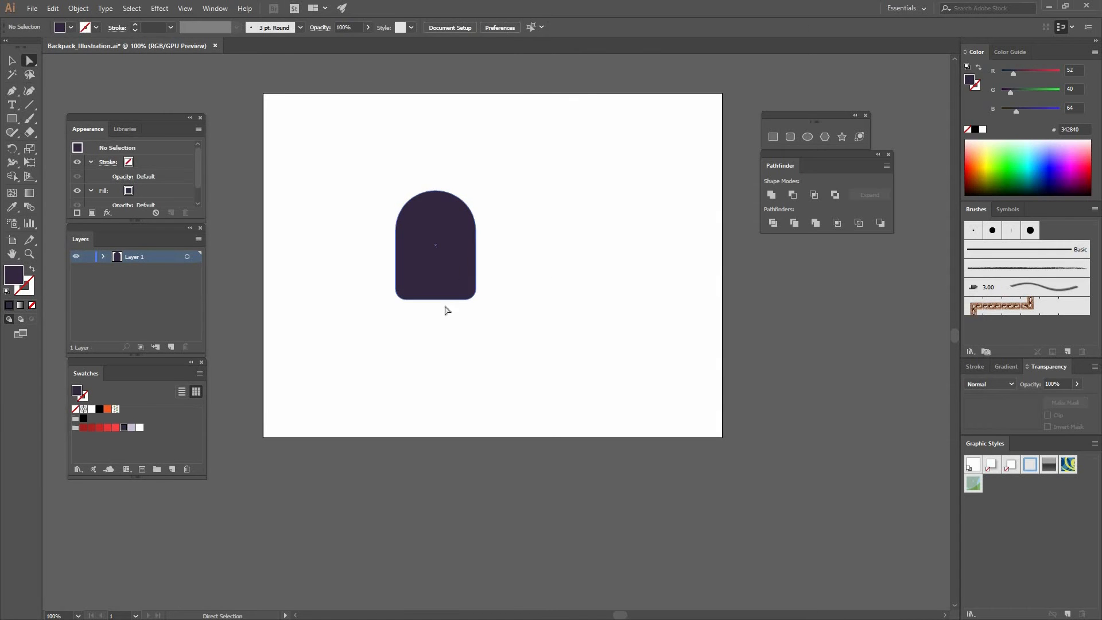
- Fill the rounded body shape with the bright red swatch (FF4242)
{"action": "left_click", "coordinate": [434, 234]}
{"action": "left_click", "coordinate": [116, 428]}
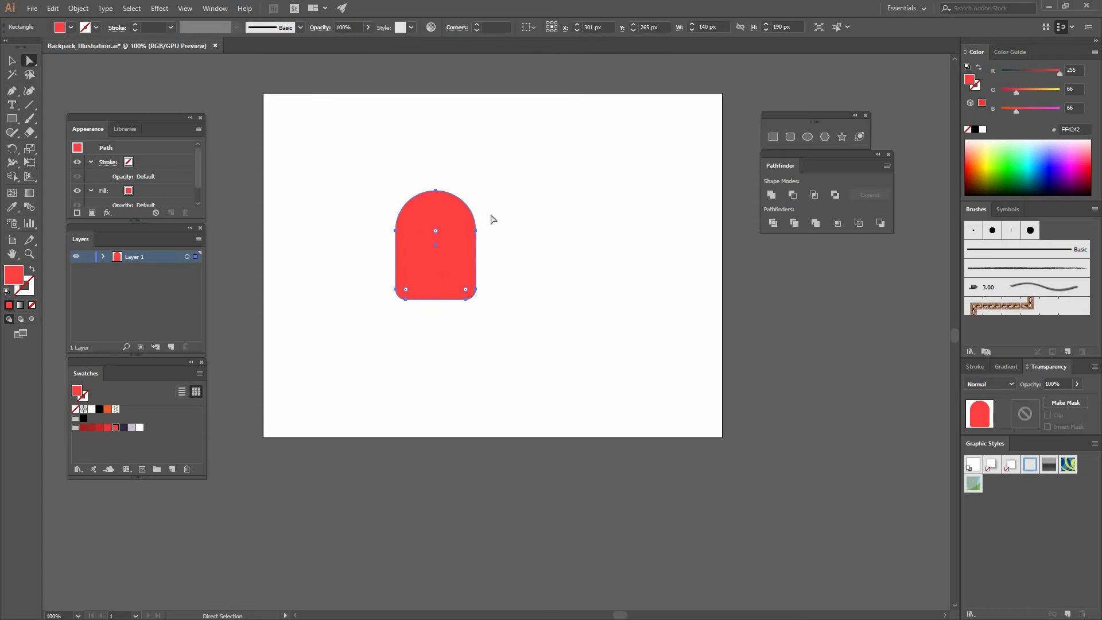
{"action": "left_click", "coordinate": [417, 303]}
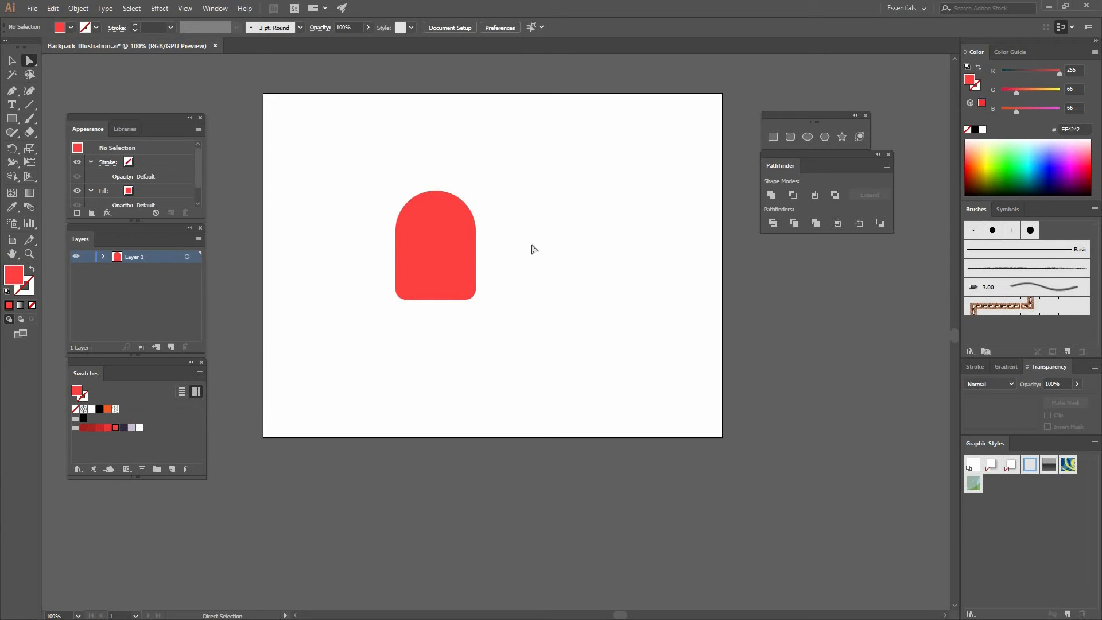
- Create a 38 px circle in the middle of the red body and fill it white
{"action": "key", "text": "ctrl+plus"}
{"action": "key", "text": "ctrl+plus"}
{"action": "key", "text": "space"}
{"action": "left_click_drag", "start_coordinate": [331, 173], "coordinate": [473, 360]}
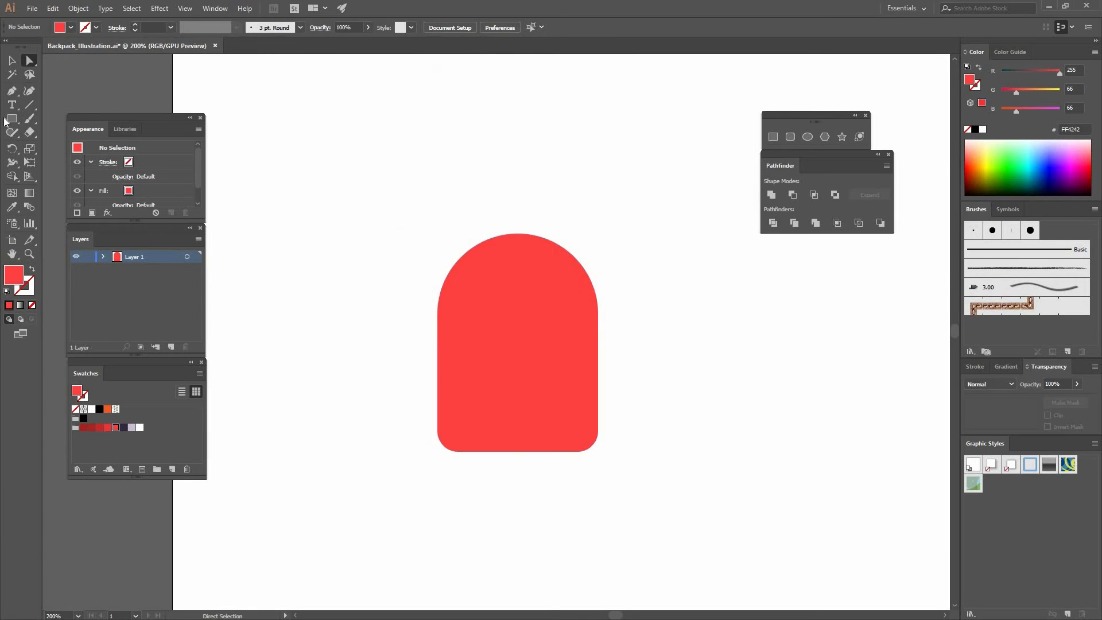
{"action": "left_click", "coordinate": [808, 137]}
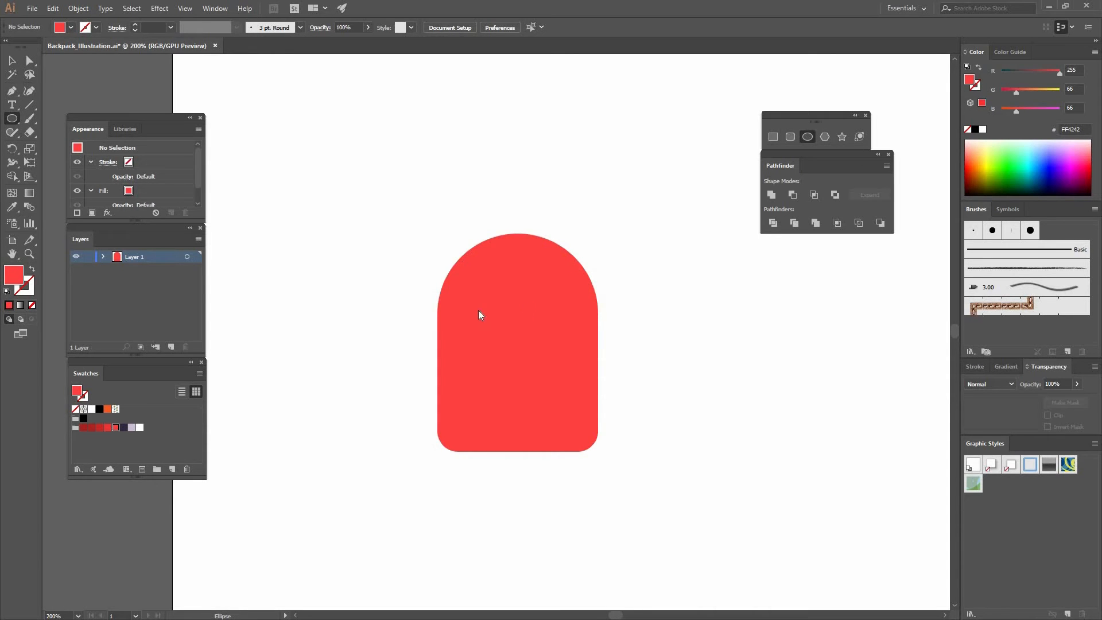
{"action": "left_click", "coordinate": [594, 151]}
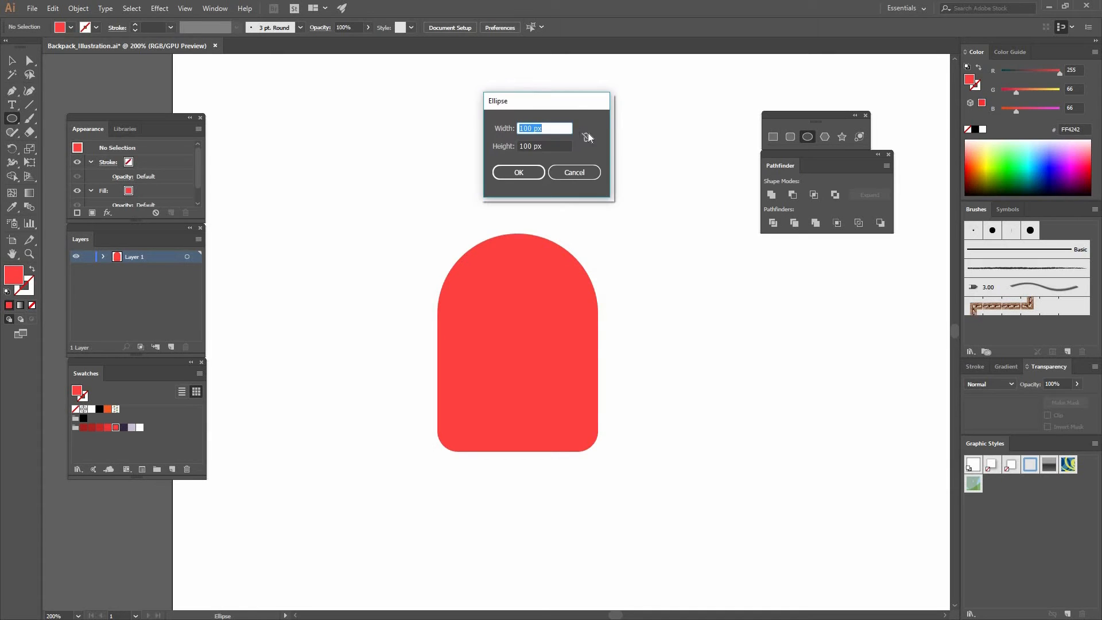
{"action": "type", "text": "38"}
{"action": "key", "text": "Return"}
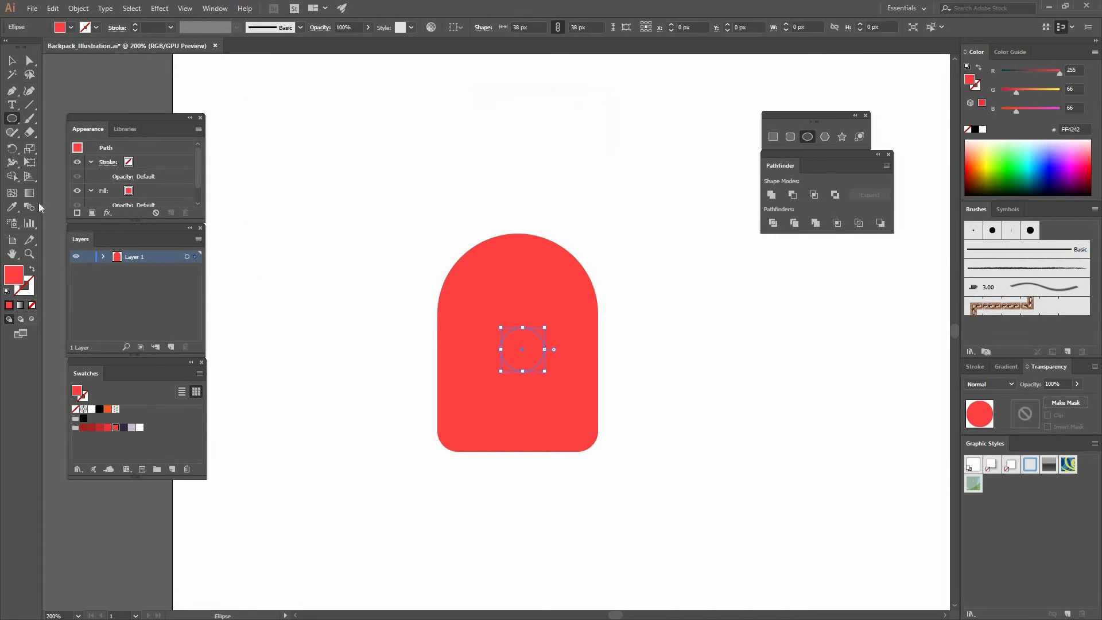
{"action": "left_click", "coordinate": [140, 427]}
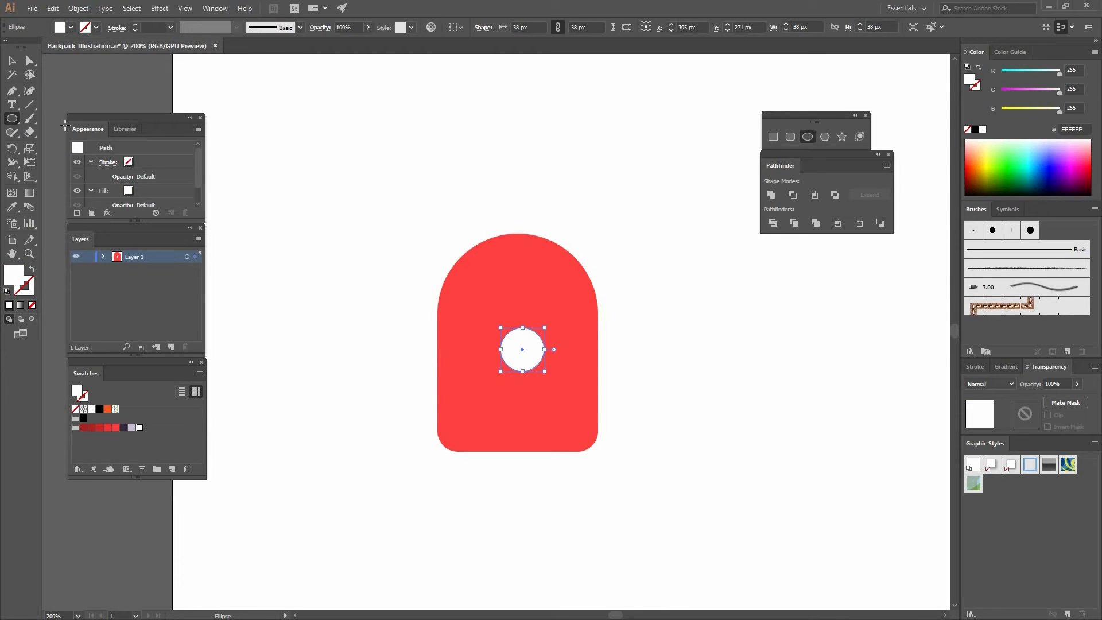
- Create a 24 px circle above the body and fill it with the dark purple swatch (342840)
{"action": "left_click", "coordinate": [529, 164]}
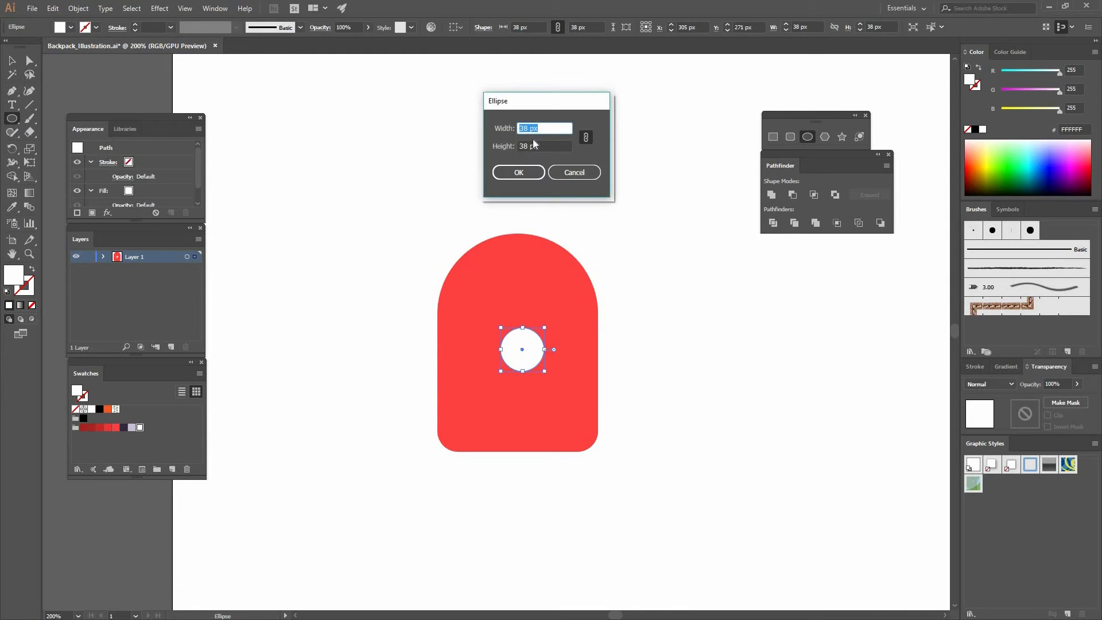
{"action": "type", "text": "24"}
{"action": "key", "text": "Return"}
{"action": "left_click", "coordinate": [126, 428]}
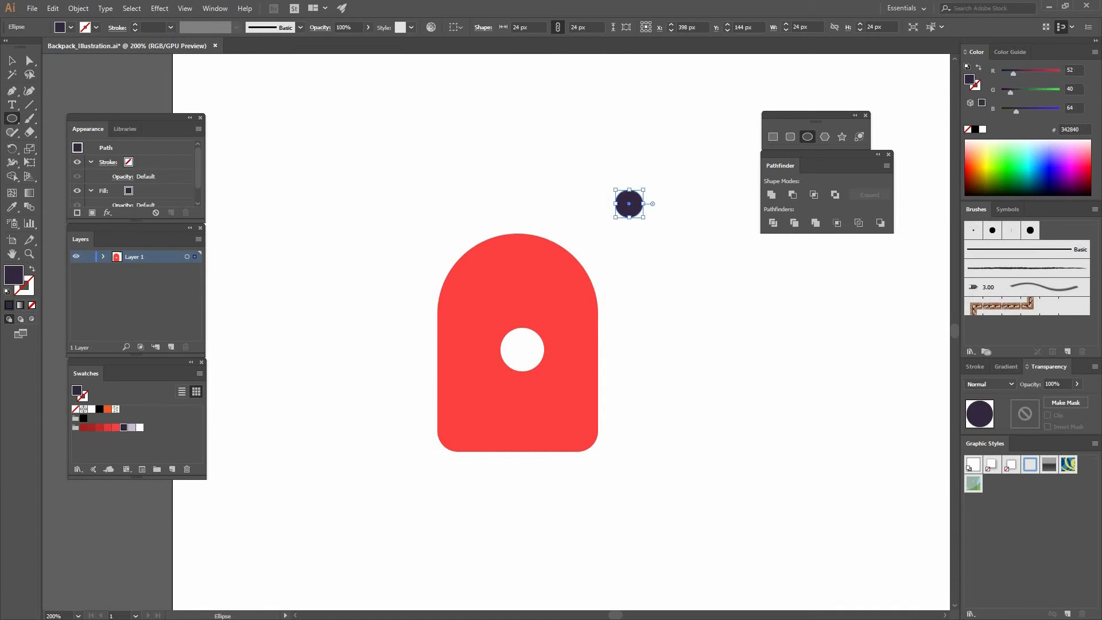
- Move the dark circle onto the white circle as a pupil and fine-tune its horizontal position
{"action": "left_click", "coordinate": [11, 60]}
{"action": "left_click_drag", "start_coordinate": [629, 209], "coordinate": [520, 356]}
{"action": "left_click", "coordinate": [636, 320]}
{"action": "left_click", "coordinate": [651, 330]}
{"action": "left_click", "coordinate": [520, 352]}
{"action": "key", "text": "Right"}
{"action": "key", "text": "Right"}
{"action": "key", "text": "Right"}
{"action": "key", "text": "Left"}
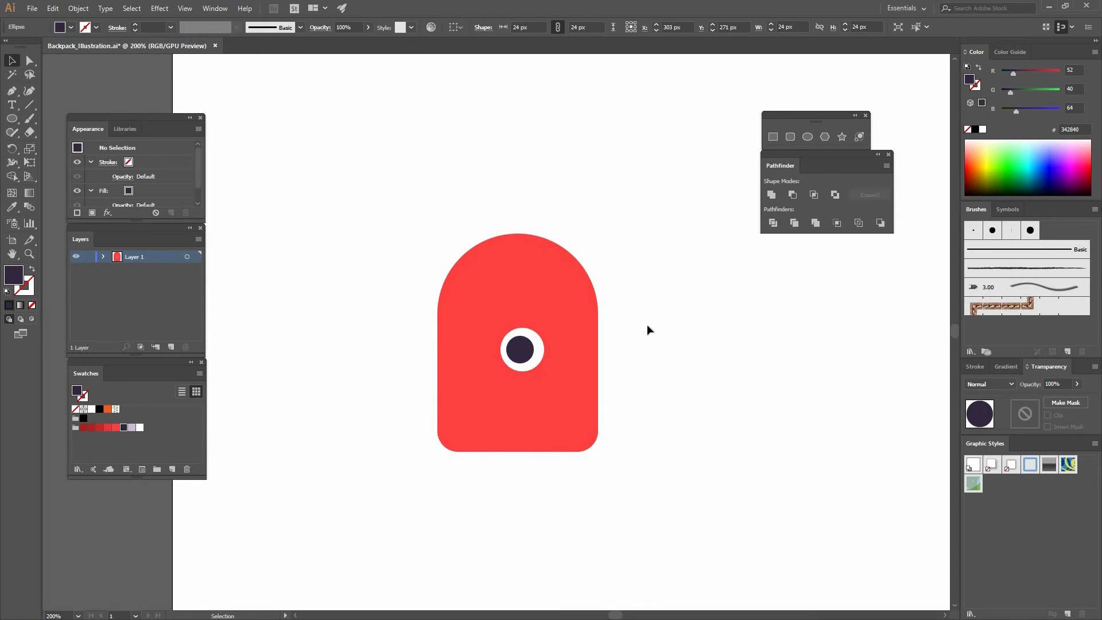
{"action": "left_click", "coordinate": [648, 326]}
- Duplicate the eye's white circle and pupil 59 px horizontally to the right to form the second eye
{"action": "key", "text": "ctrl+="}
{"action": "left_click_drag", "start_coordinate": [550, 368], "coordinate": [592, 357]}
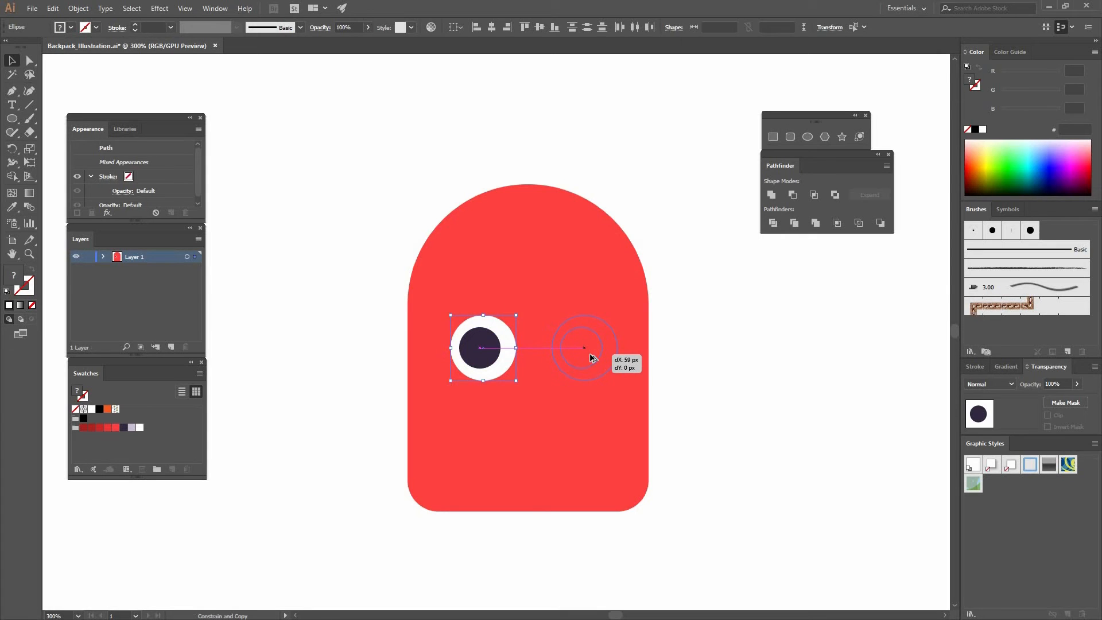
{"action": "left_click_drag", "start_coordinate": [708, 344], "coordinate": [643, 353]}
- Nudge both pupils together slightly to the right inside their white circles
{"action": "left_click", "coordinate": [500, 352]}
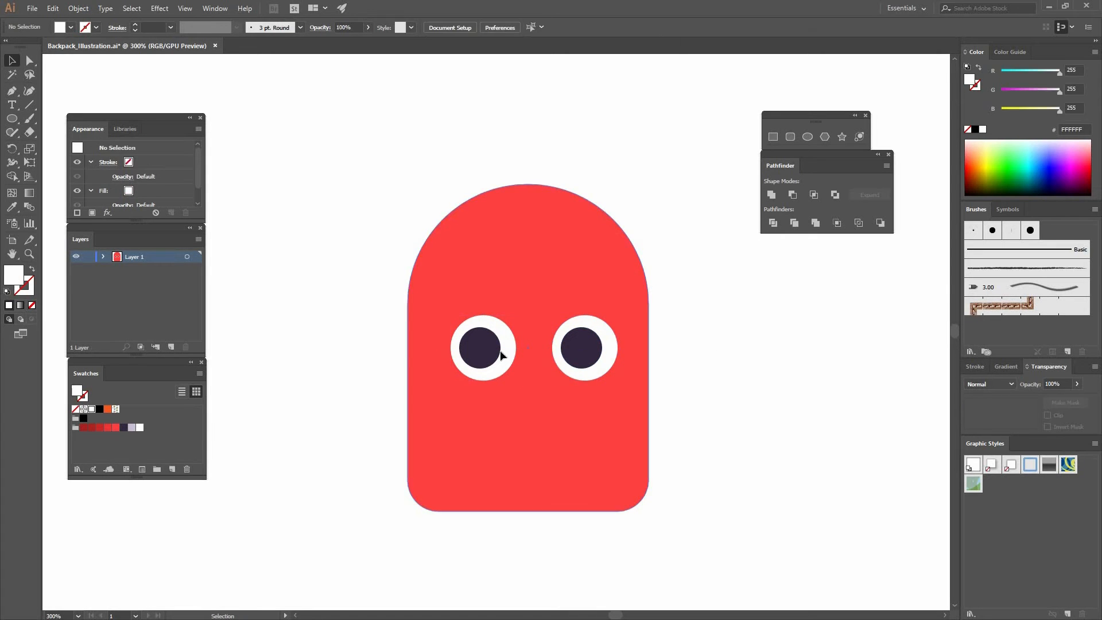
{"action": "left_click", "coordinate": [598, 352], "text": "shift"}
{"action": "key", "text": "Right"}
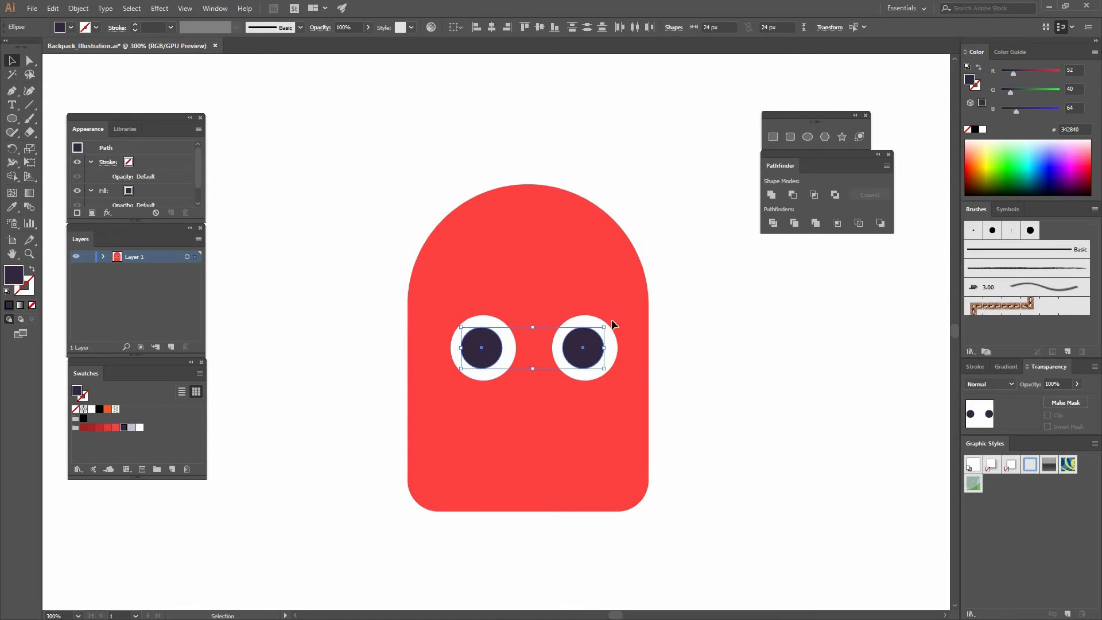
{"action": "left_click", "coordinate": [673, 335]}
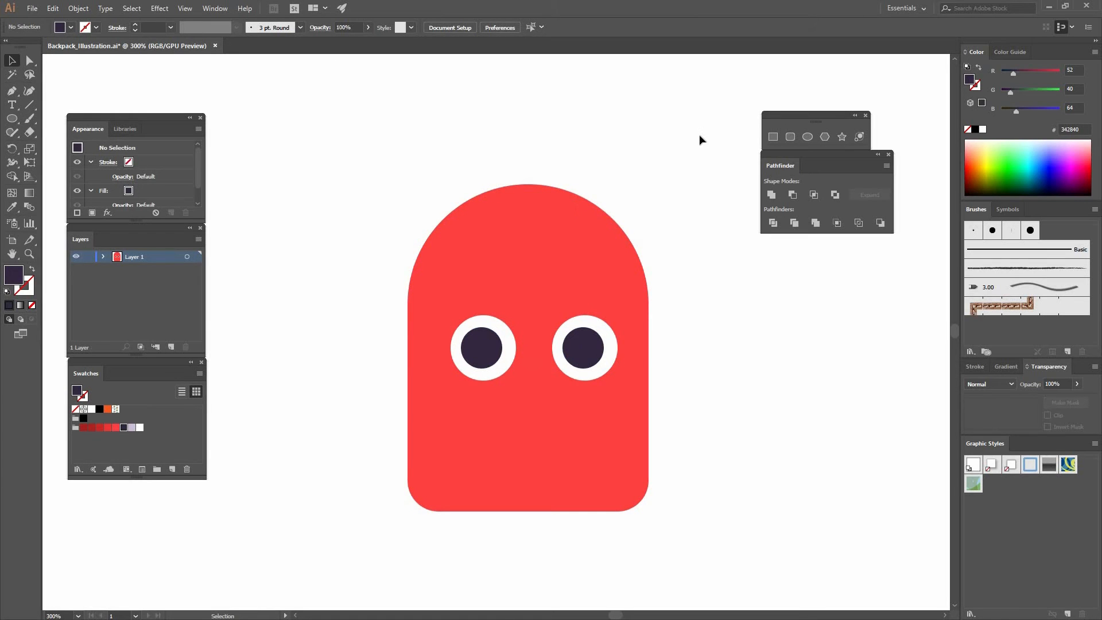
- Create a 20 by 8 px rectangle on the red body above the left eye
{"action": "left_click", "coordinate": [779, 137]}
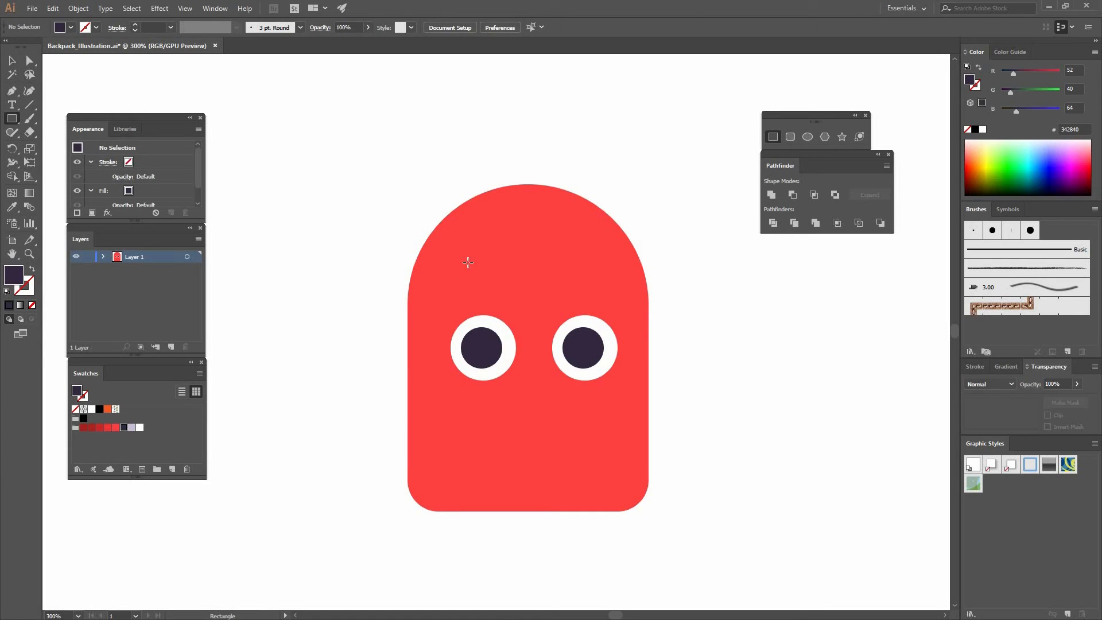
{"action": "left_click", "coordinate": [467, 204]}
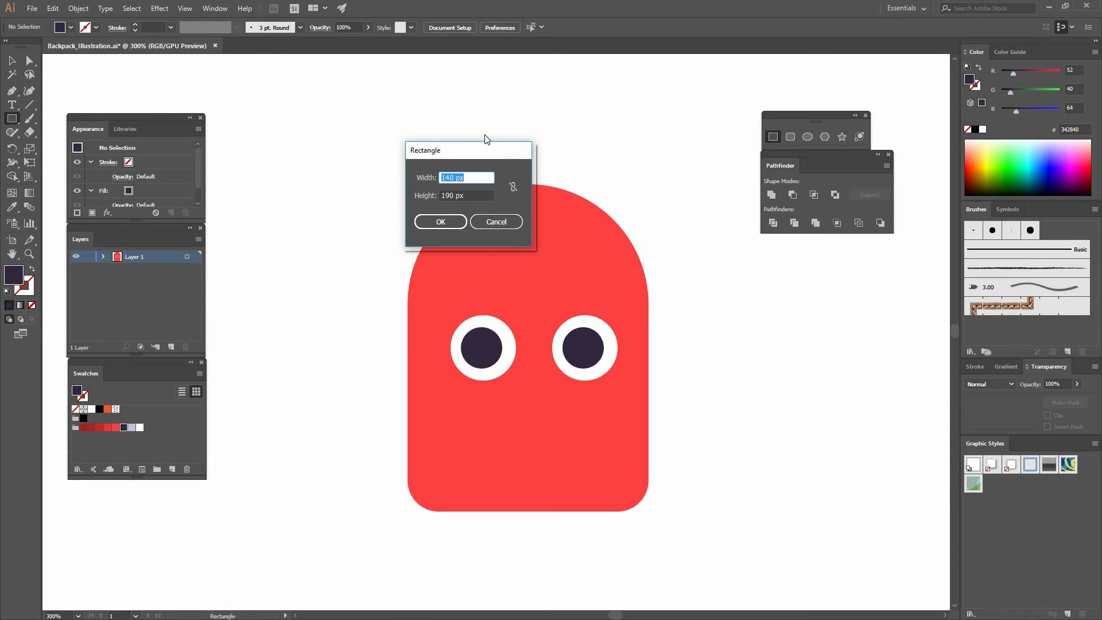
{"action": "type", "text": "20"}
{"action": "key", "text": "Tab"}
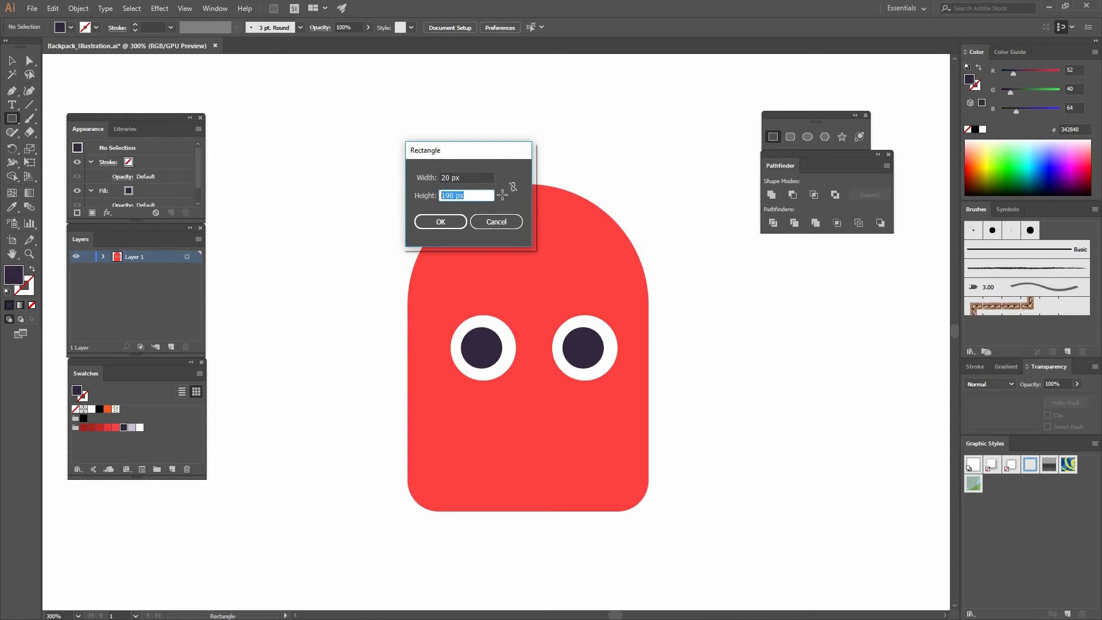
{"action": "type", "text": "8"}
{"action": "key", "text": "Return"}
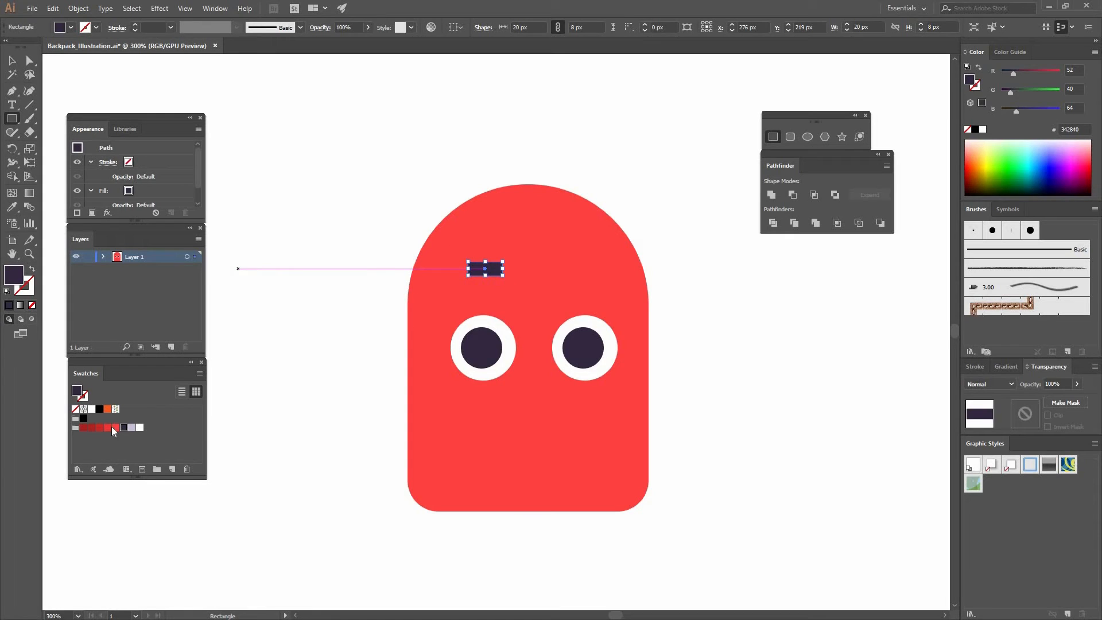
- Try several red swatches on the small rectangle and fill it with dark red CC2828
{"action": "left_click", "coordinate": [107, 428]}
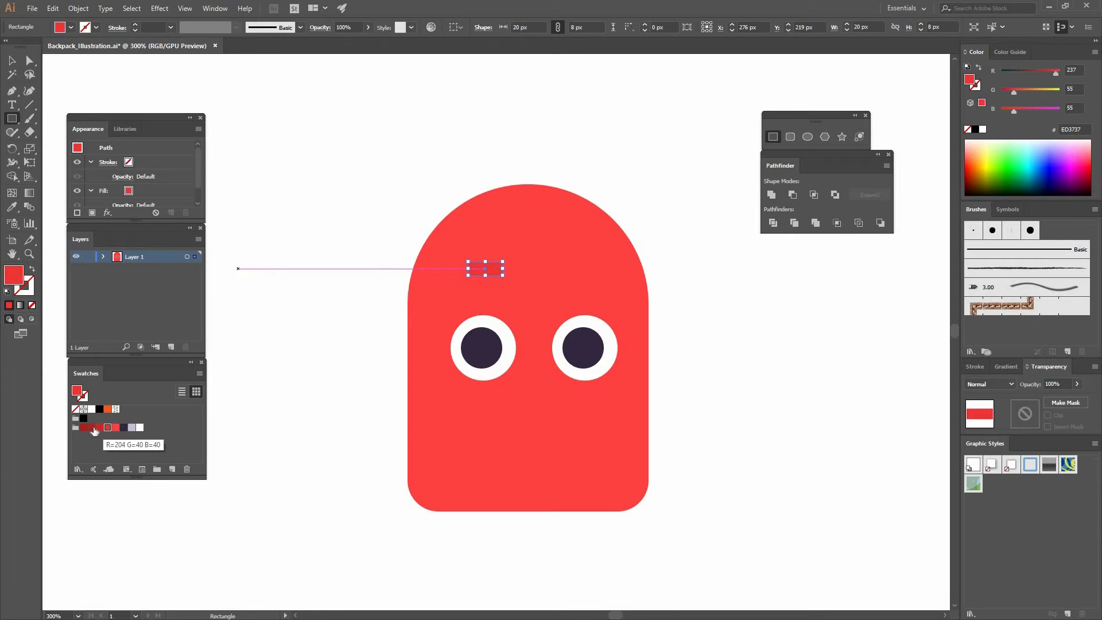
{"action": "left_click", "coordinate": [92, 427]}
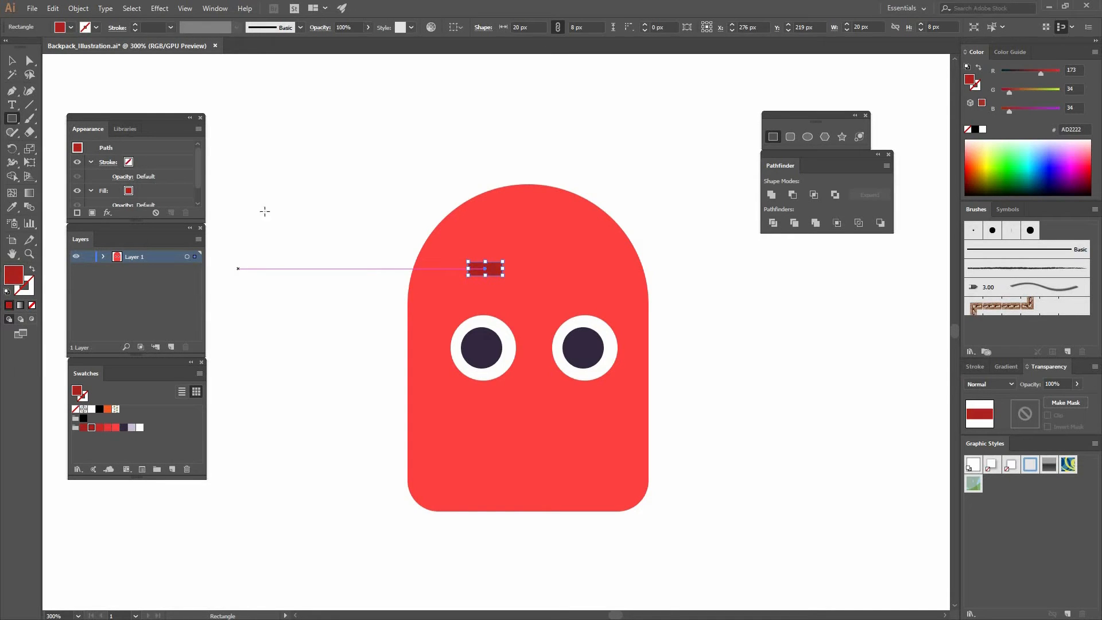
{"action": "left_click", "coordinate": [101, 428]}
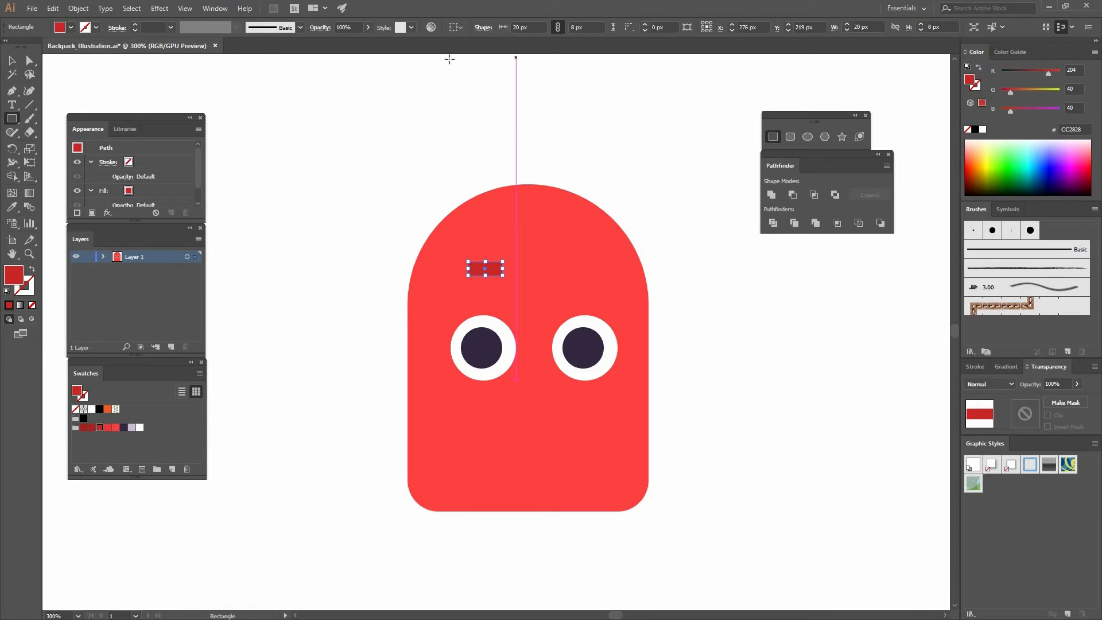
- Round the small dark red rectangle's corners to 4 px, then tilt it upward to the right above the left eye as an eyebrow
{"action": "key", "text": "a"}
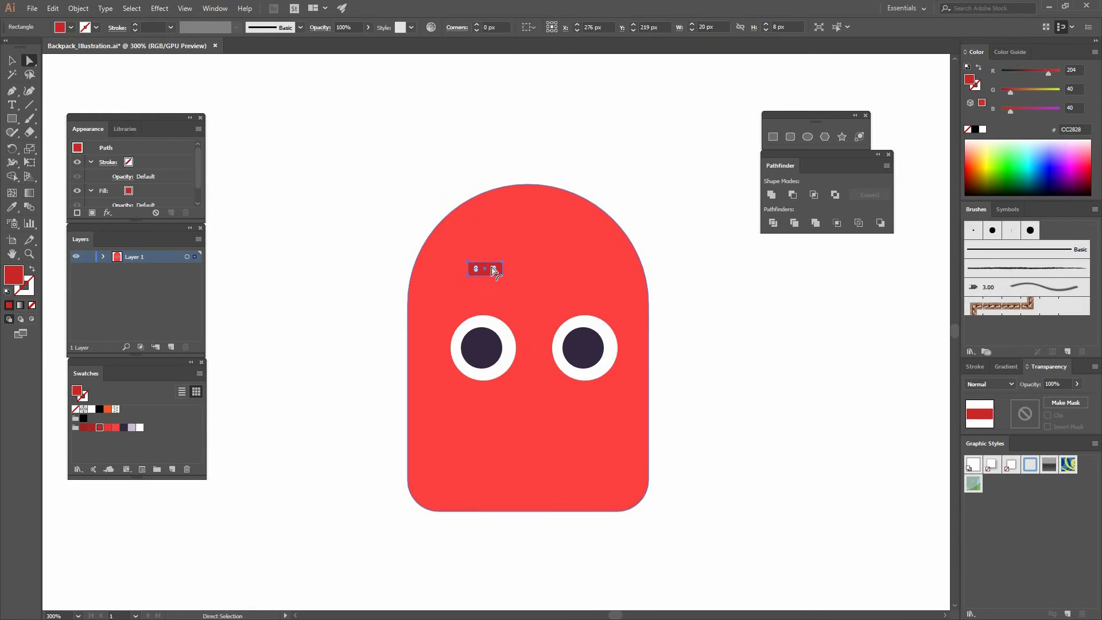
{"action": "left_click_drag", "start_coordinate": [495, 268], "coordinate": [445, 278]}
{"action": "left_click", "coordinate": [11, 61]}
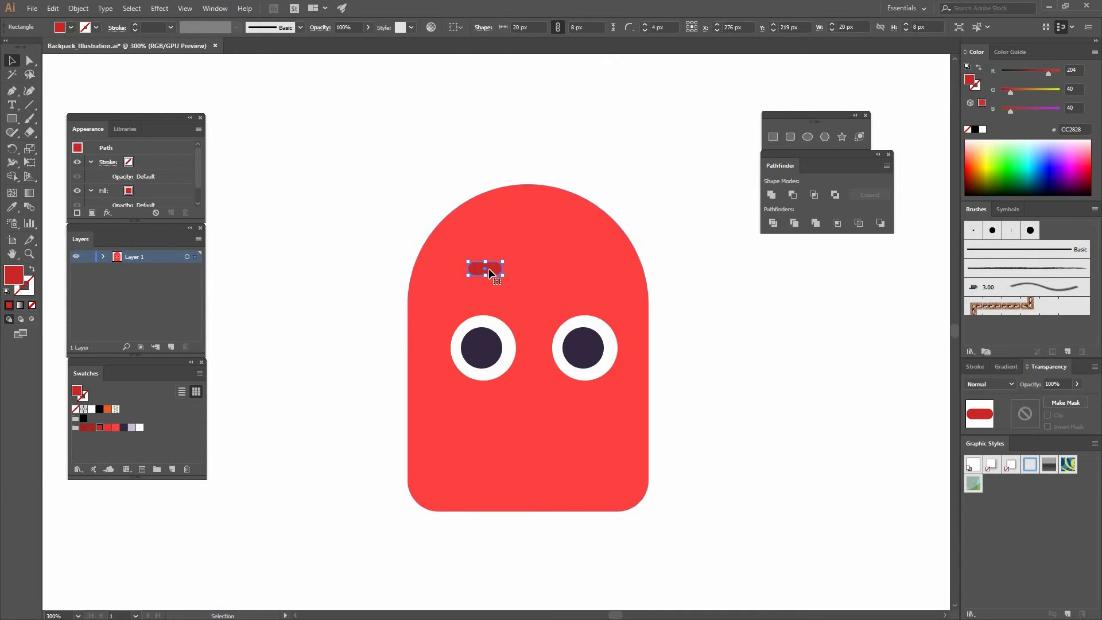
{"action": "left_click_drag", "start_coordinate": [502, 235], "coordinate": [477, 286]}
{"action": "key", "text": "ctrl+z"}
{"action": "key", "text": "ctrl+shift+a"}
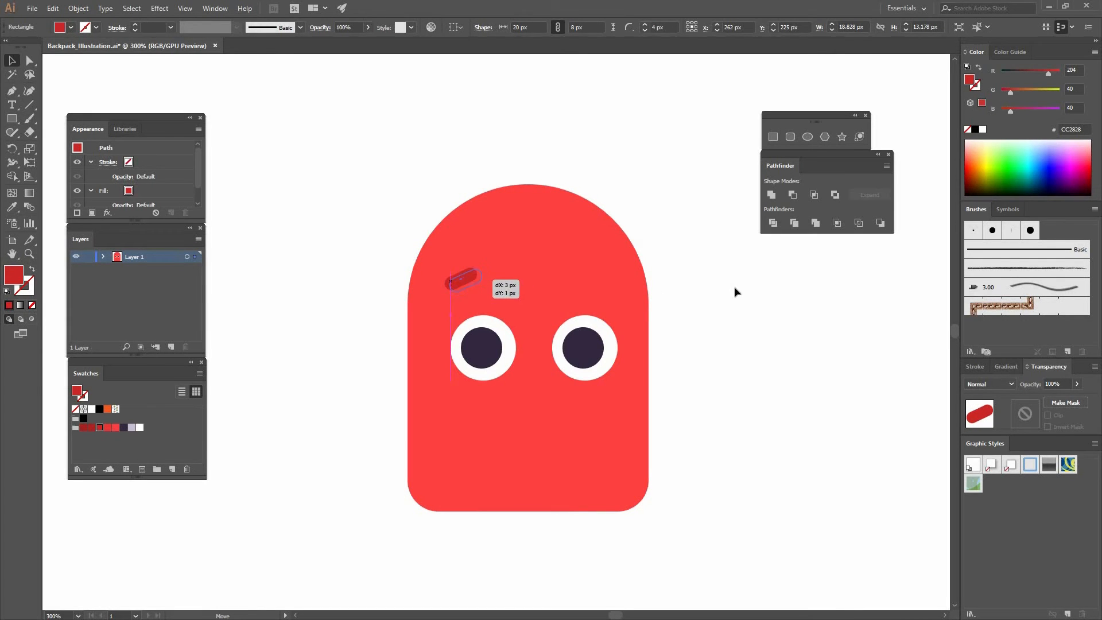
- Try reflecting the original left eyebrow across the vertical axis with the preview on
{"action": "left_click", "coordinate": [653, 361]}
{"action": "left_click", "coordinate": [476, 283]}
{"action": "right_click", "coordinate": [476, 281]}
{"action": "mouse_move", "coordinate": [517, 446]}
{"action": "left_click", "coordinate": [385, 486]}
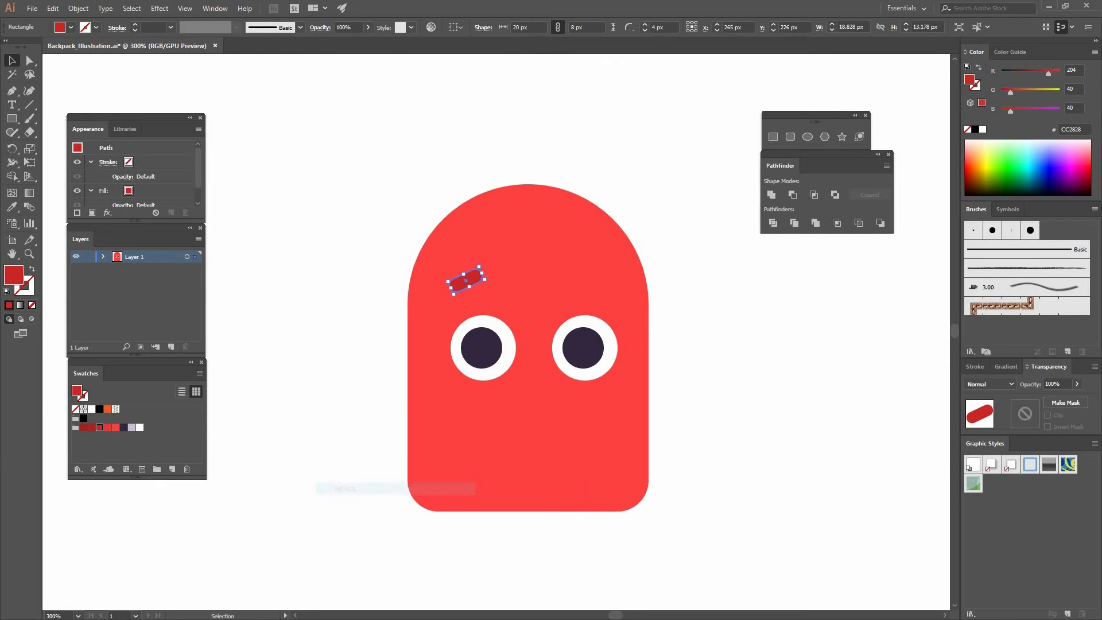
{"action": "left_click_drag", "start_coordinate": [547, 129], "coordinate": [636, 120]}
{"action": "left_click", "coordinate": [539, 268]}
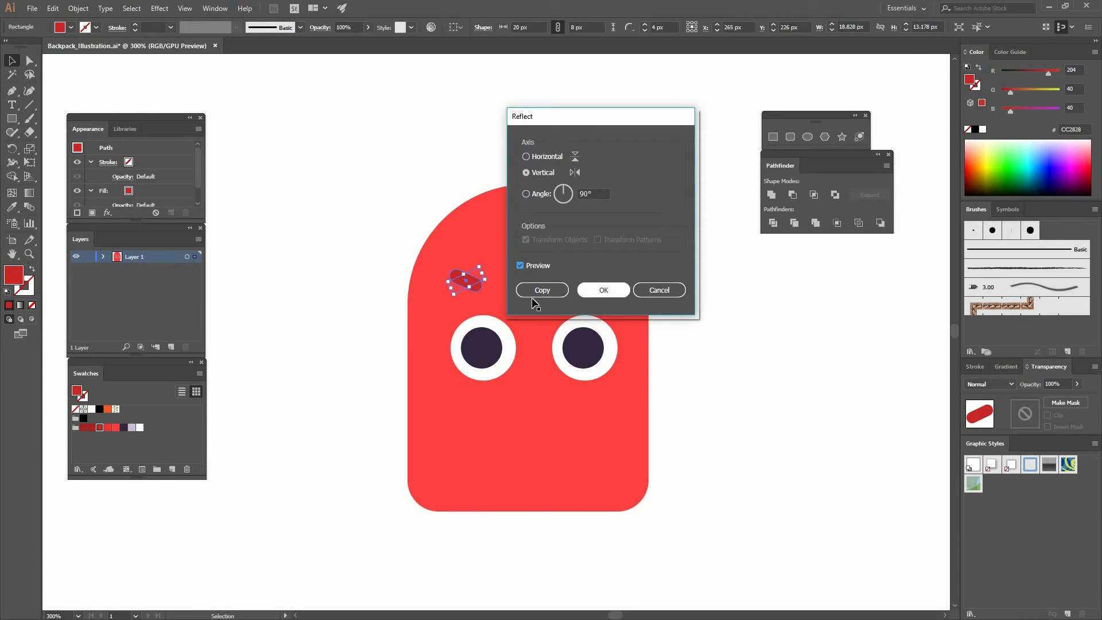
{"action": "key", "text": "Return"}
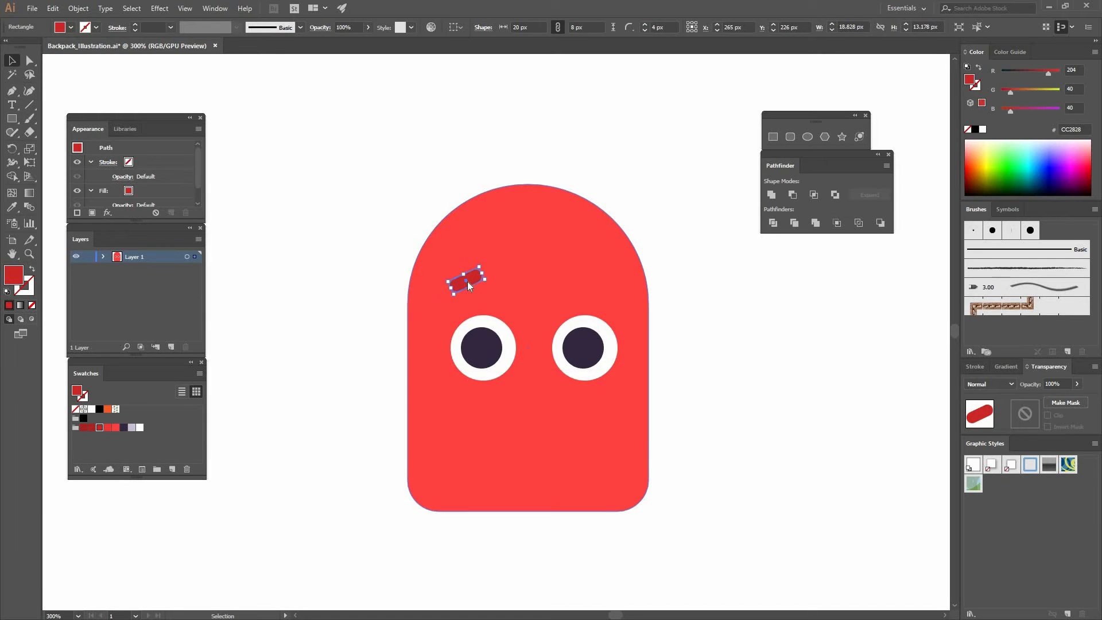
- Make a copy of the left eyebrow reflected across the vertical axis and place it above the right eye
{"action": "right_click", "coordinate": [467, 281]}
{"action": "mouse_move", "coordinate": [507, 448]}
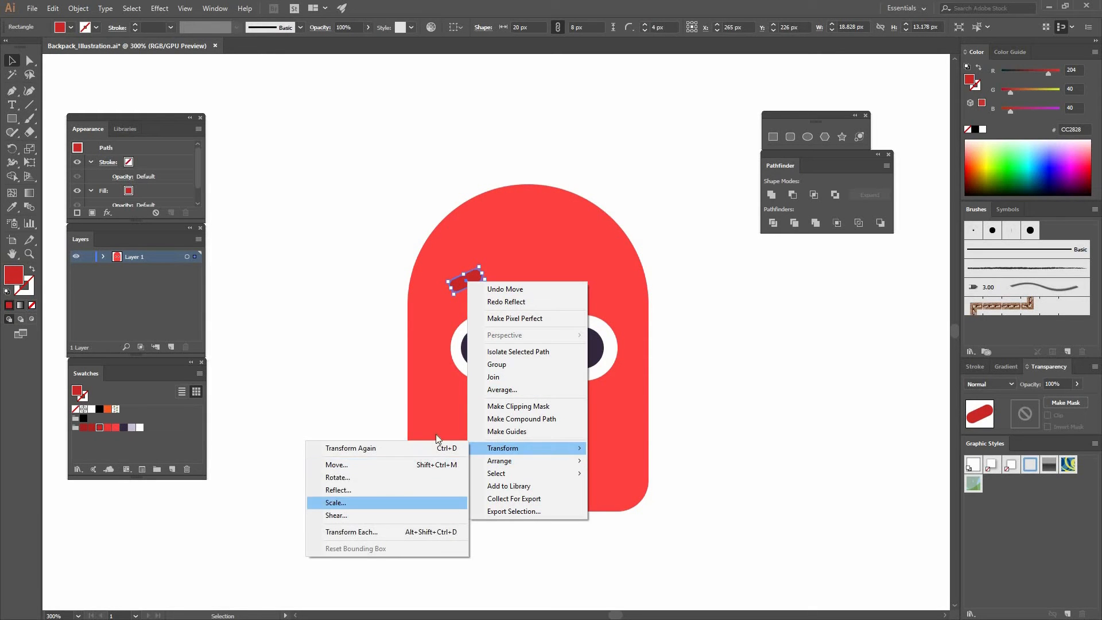
{"action": "left_click", "coordinate": [381, 490]}
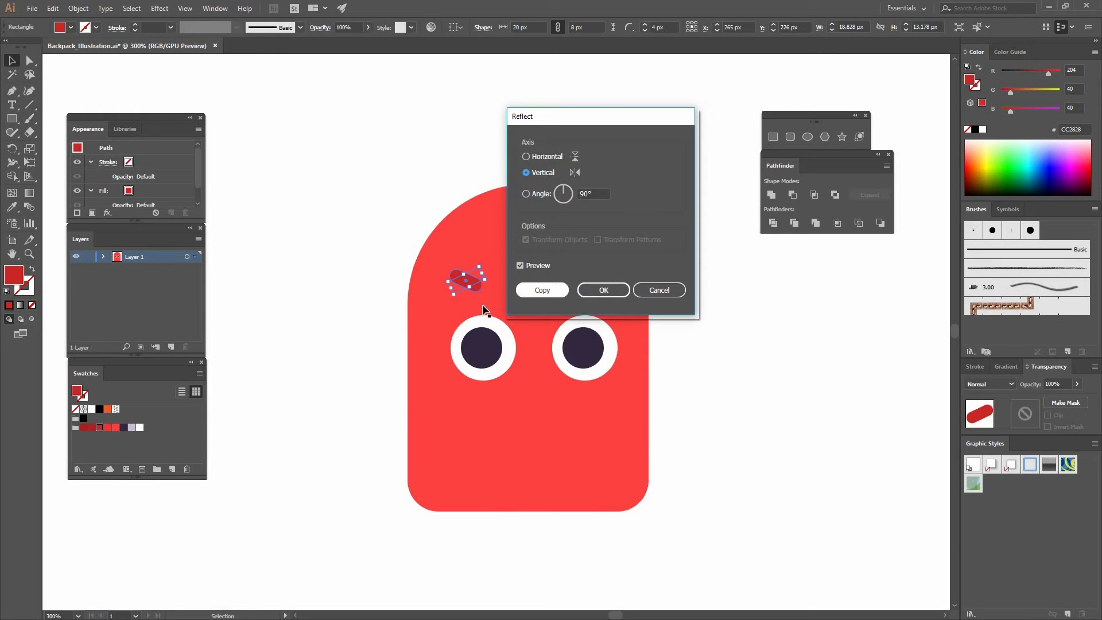
{"action": "left_click", "coordinate": [542, 290]}
{"action": "left_click_drag", "start_coordinate": [478, 280], "coordinate": [597, 282]}
- Group the two eyebrows and move them down slightly, closer to the eyes
{"action": "left_click", "coordinate": [464, 280], "text": "shift"}
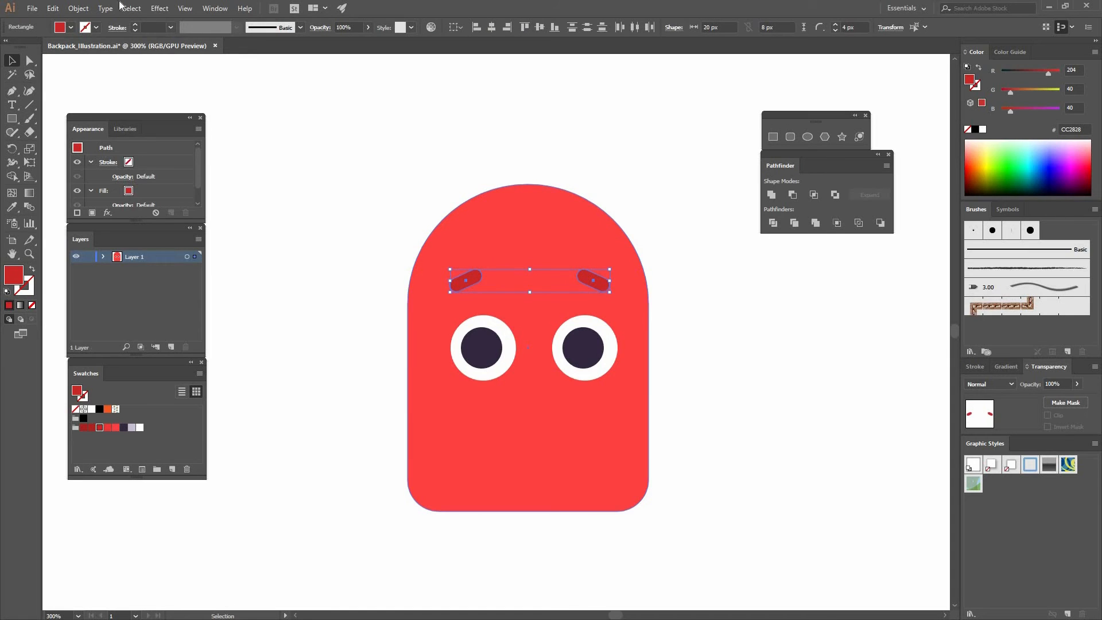
{"action": "left_click", "coordinate": [80, 10]}
{"action": "left_click", "coordinate": [106, 51]}
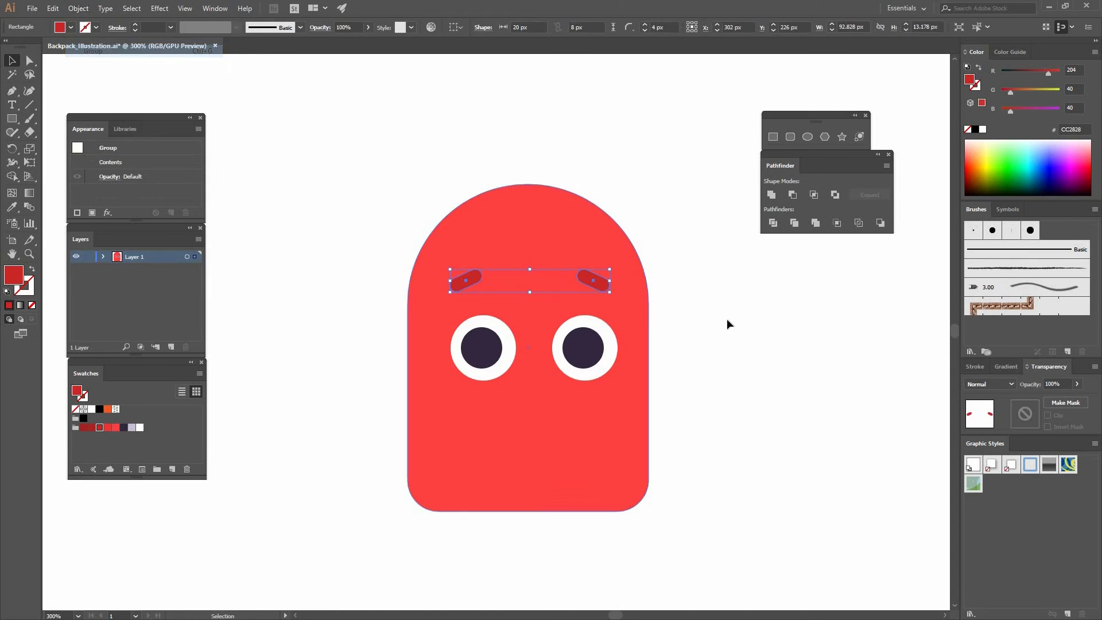
{"action": "left_click", "coordinate": [678, 301]}
{"action": "left_click_drag", "start_coordinate": [601, 279], "coordinate": [604, 291]}
{"action": "key", "text": "ctrl+shift+a"}
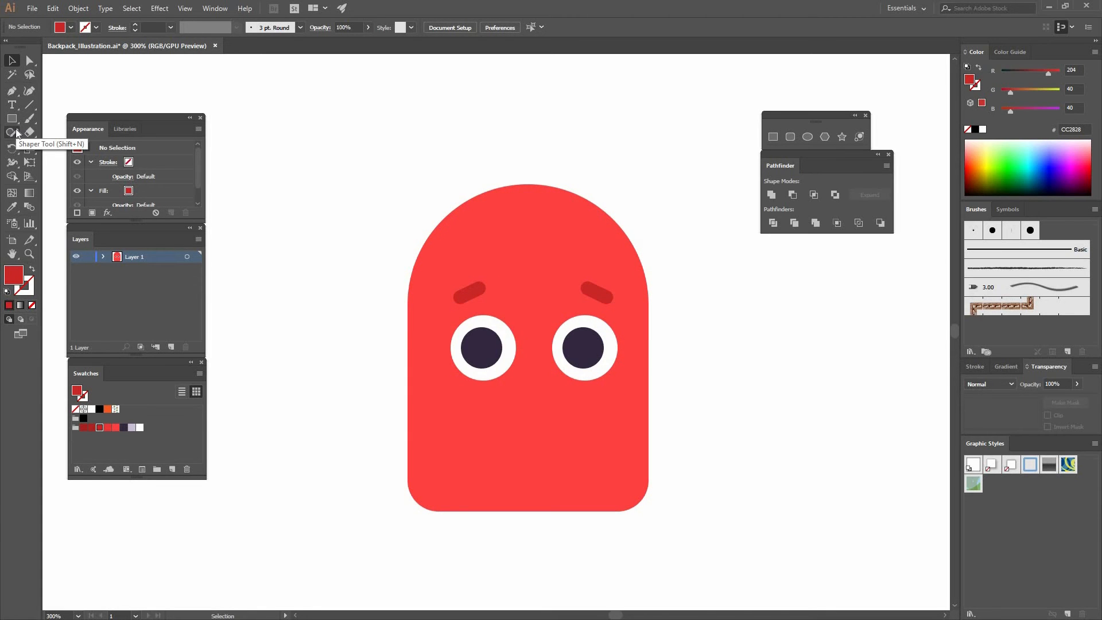
- Create a 19 px circle on the upper body and swap its fill and stroke for a dark red outline without fill
{"action": "left_click", "coordinate": [808, 136]}
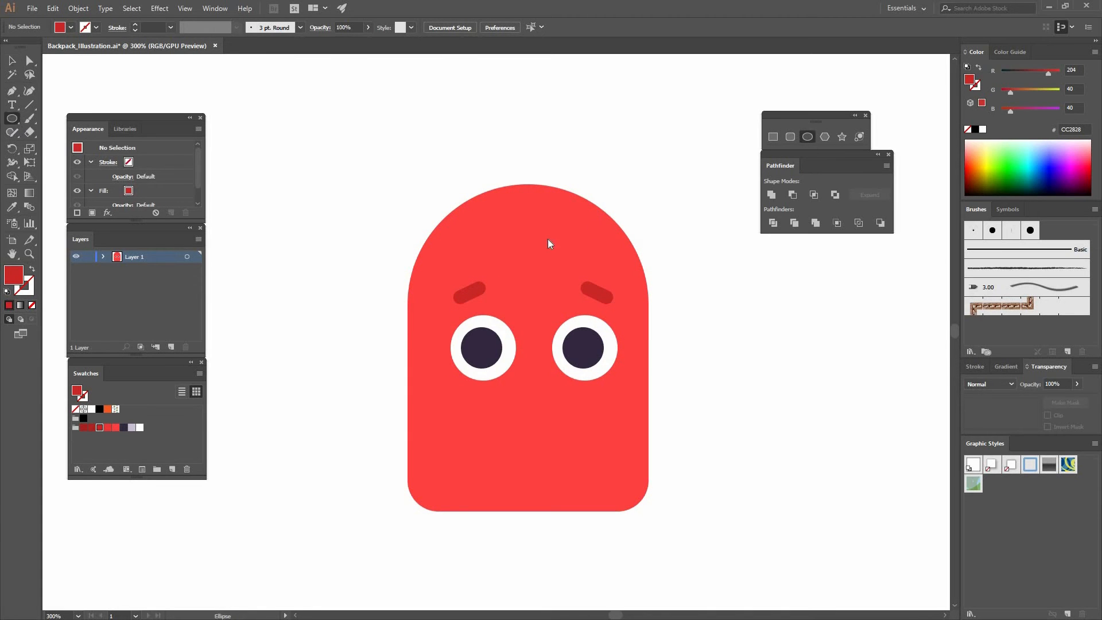
{"action": "type", "text": "19"}
{"action": "key", "text": "Return"}
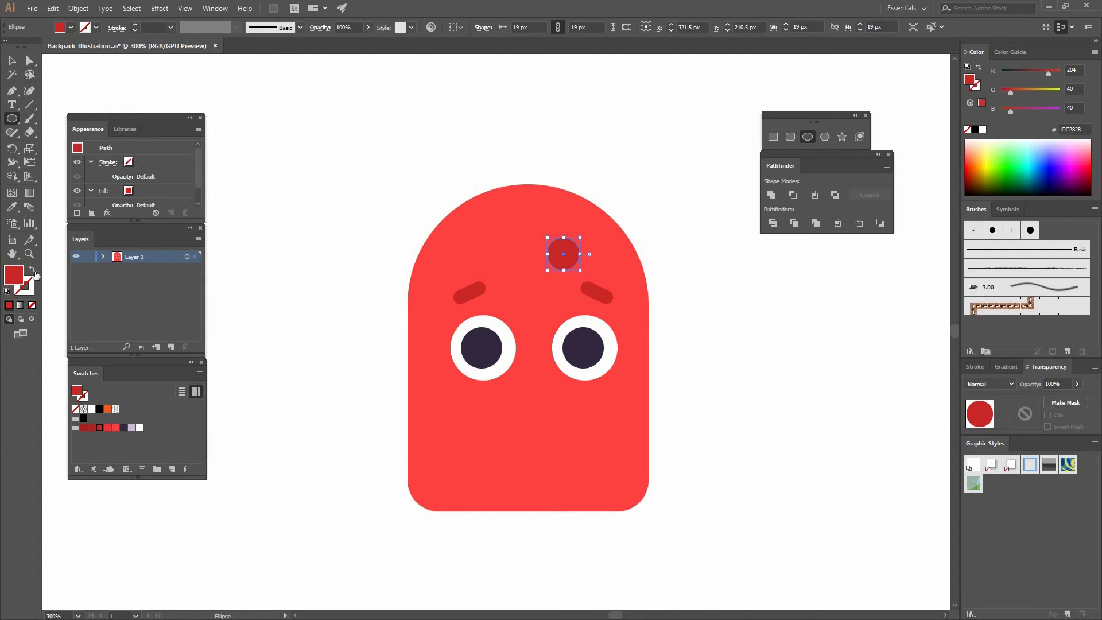
{"action": "key", "text": "shift+x"}
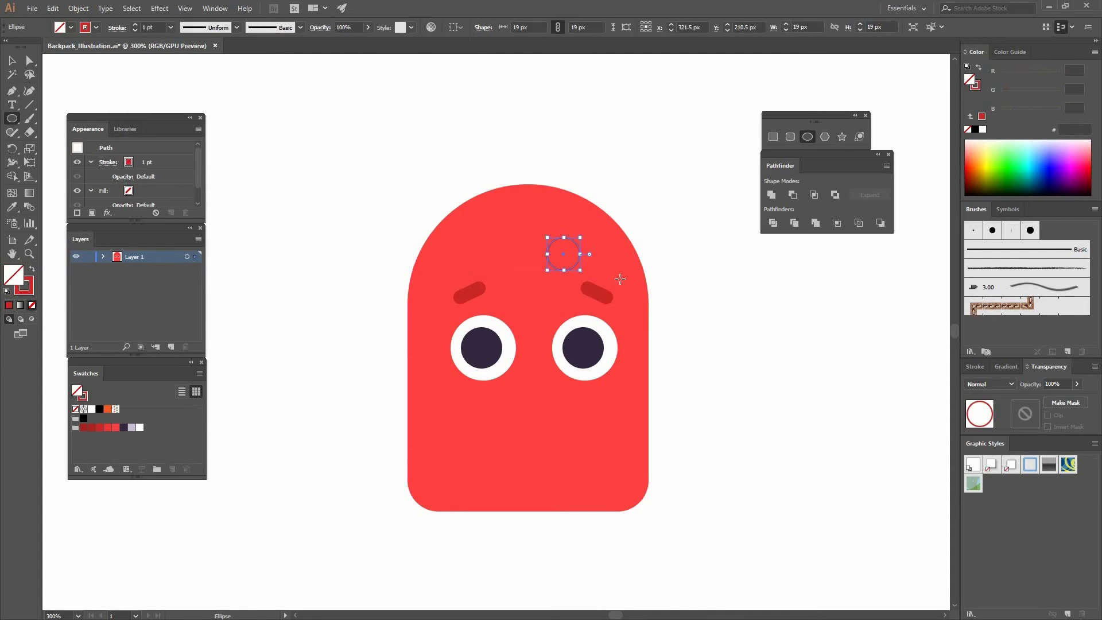
- Set the circle outline's stroke weight to 3 pt
{"action": "left_click", "coordinate": [983, 367]}
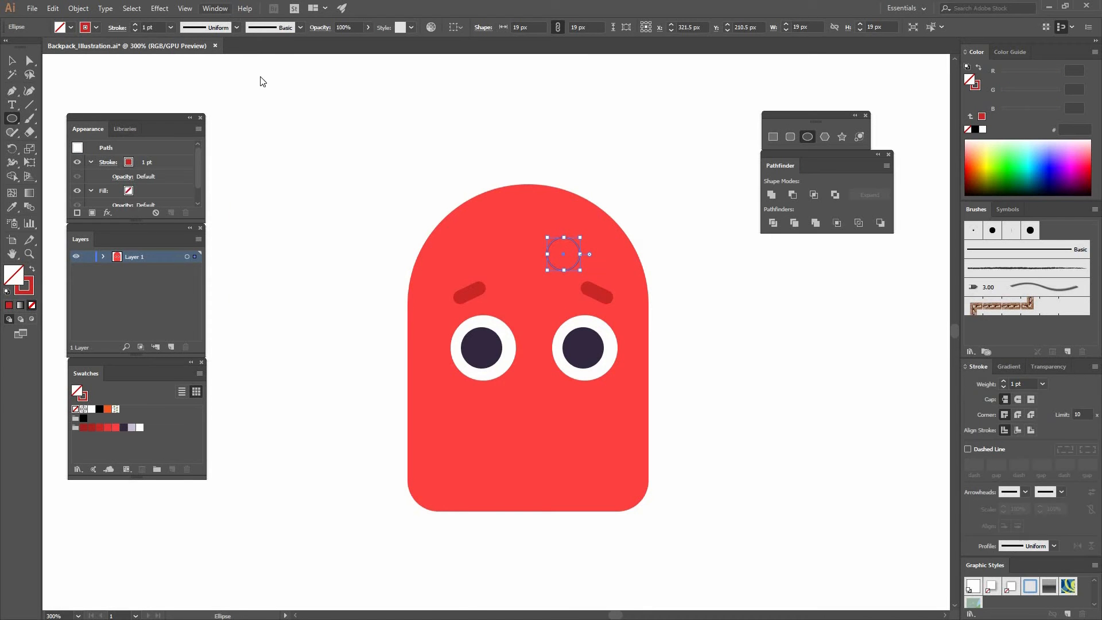
{"action": "left_click", "coordinate": [226, 12]}
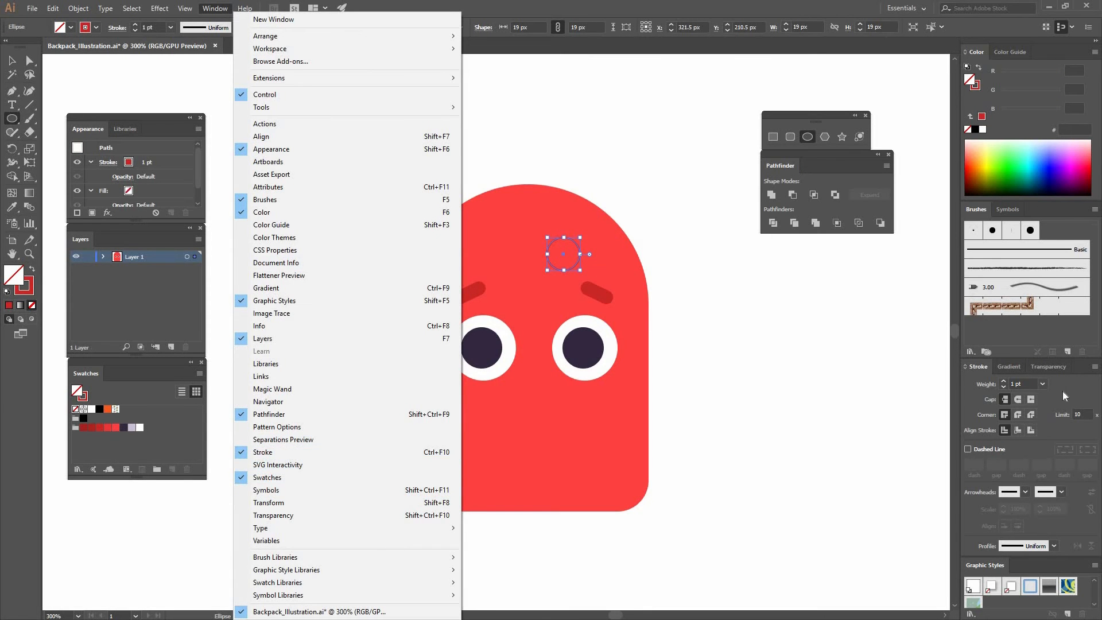
{"action": "left_click", "coordinate": [1042, 383]}
{"action": "left_click", "coordinate": [1041, 383]}
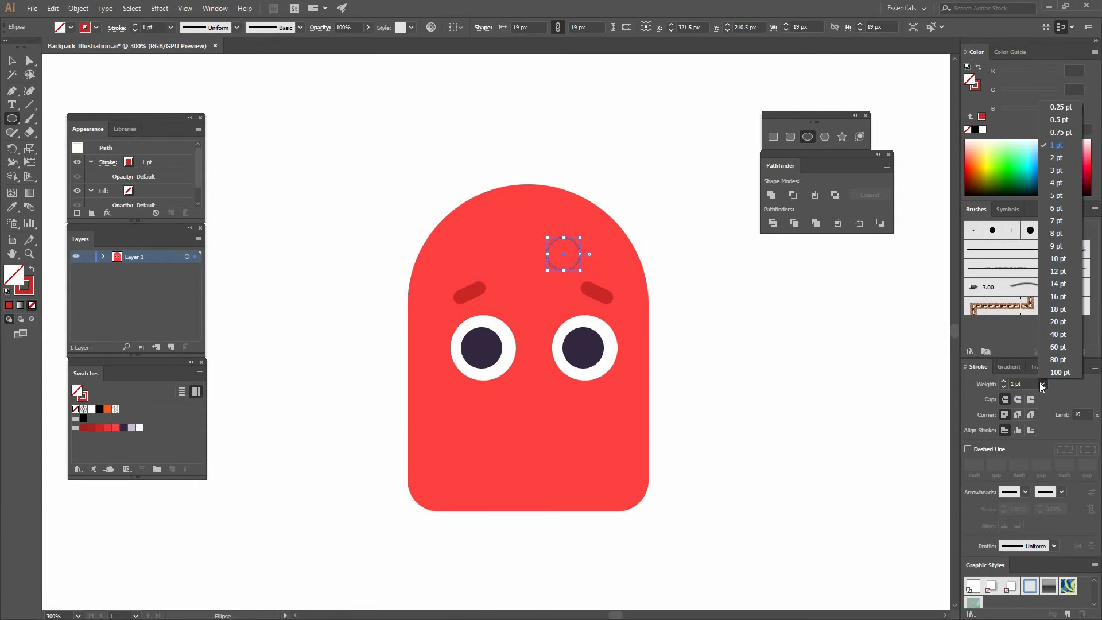
{"action": "left_click", "coordinate": [1066, 170]}
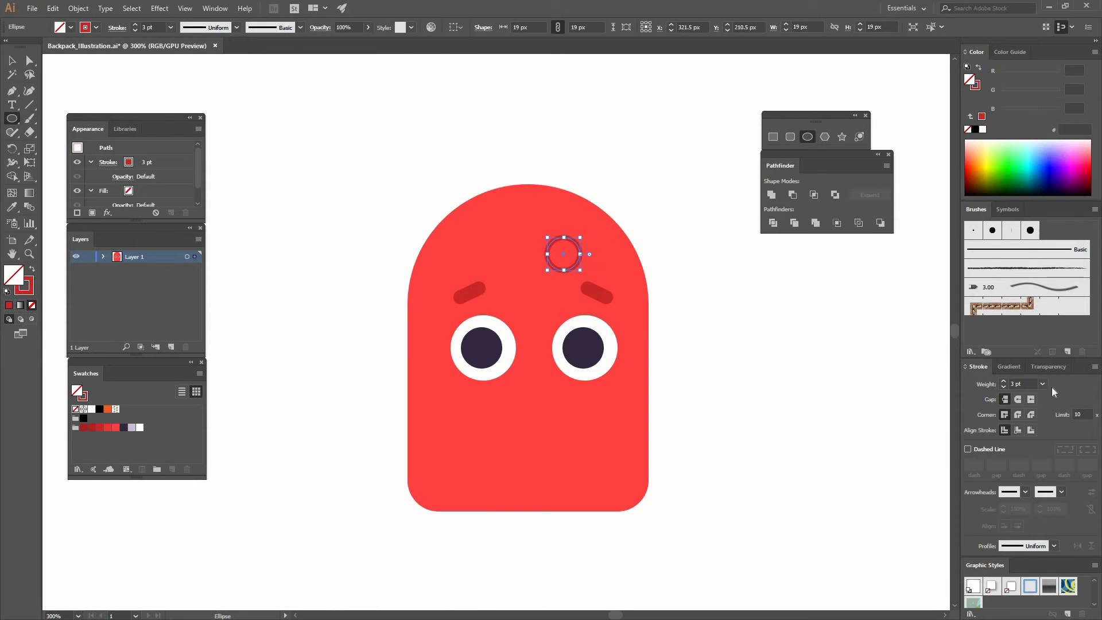
- Delete the outlined circle's top anchor point to leave a lower half-circle arc
{"action": "left_click", "coordinate": [11, 63]}
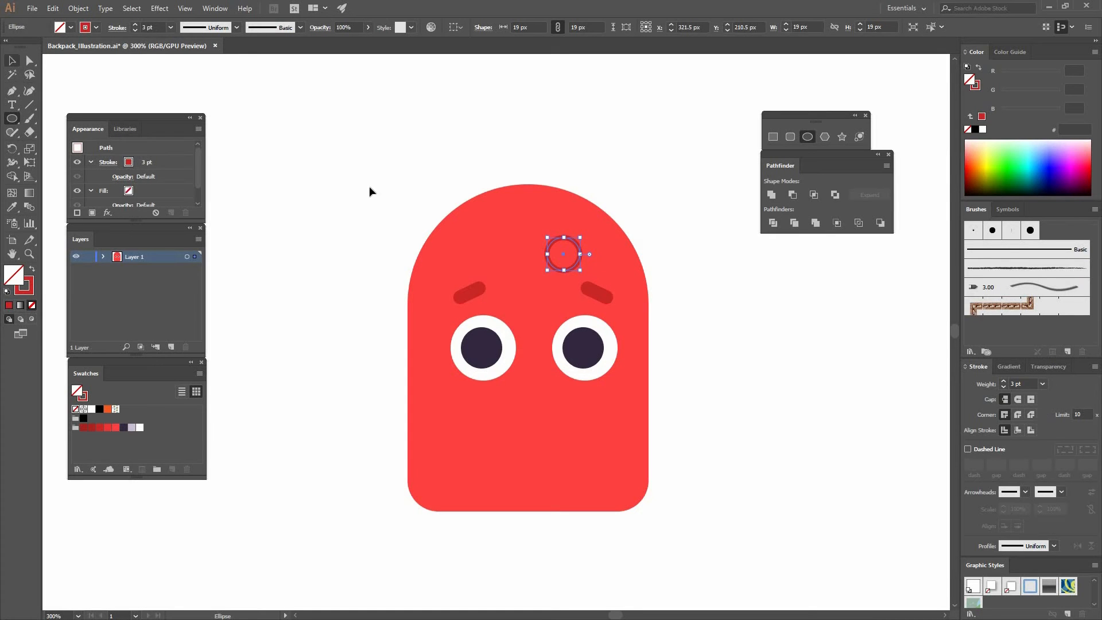
{"action": "left_click", "coordinate": [29, 61]}
{"action": "left_click", "coordinate": [563, 237]}
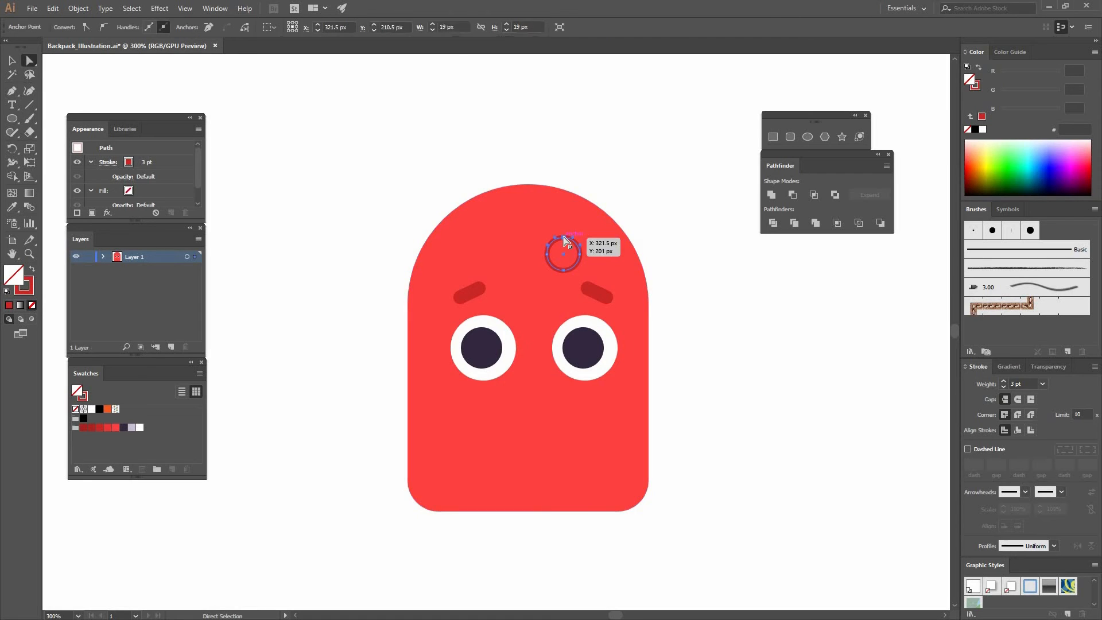
{"action": "key", "text": "Delete"}
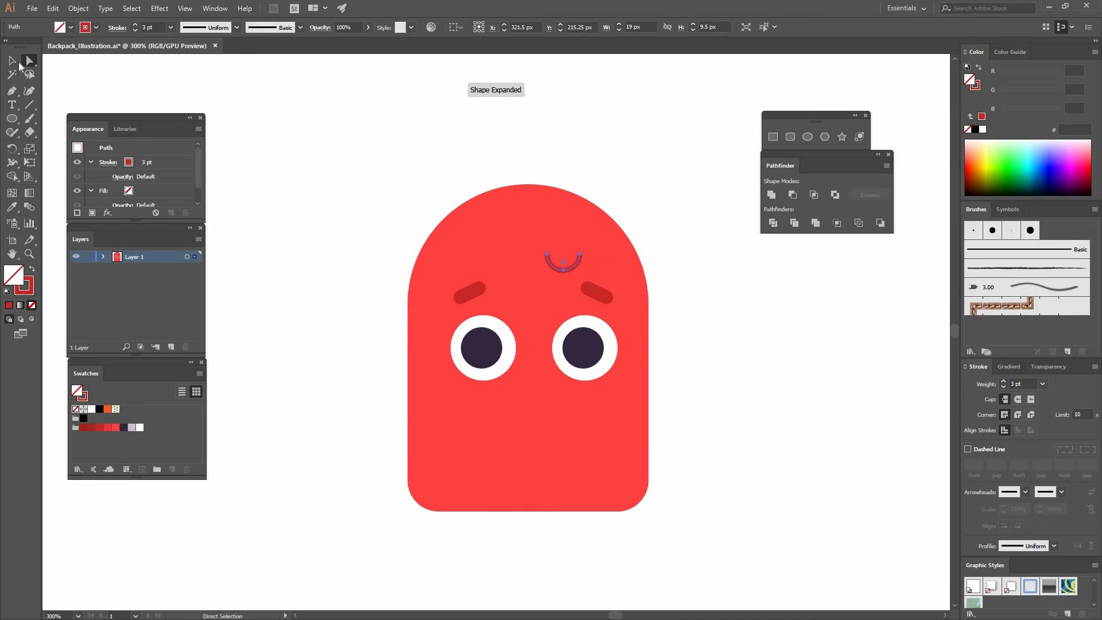
- Give the arc's stroke round caps and position it between and just below the eyes as a smiling mouth
{"action": "key", "text": "v"}
{"action": "left_click", "coordinate": [1018, 399]}
{"action": "left_click_drag", "start_coordinate": [579, 259], "coordinate": [549, 382]}
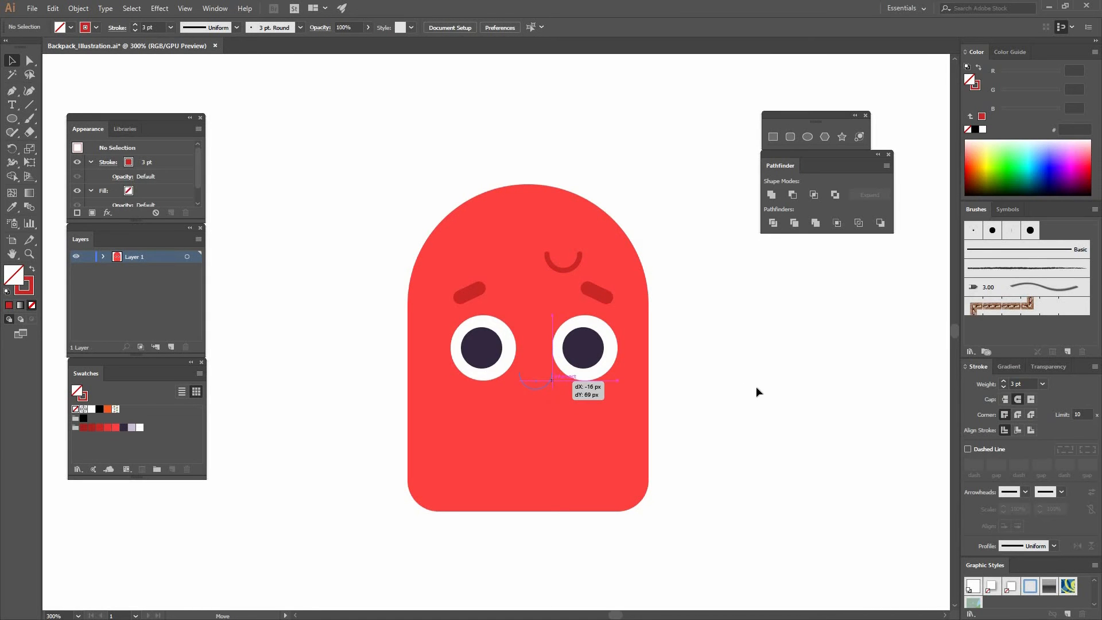
{"action": "left_click", "coordinate": [713, 408]}
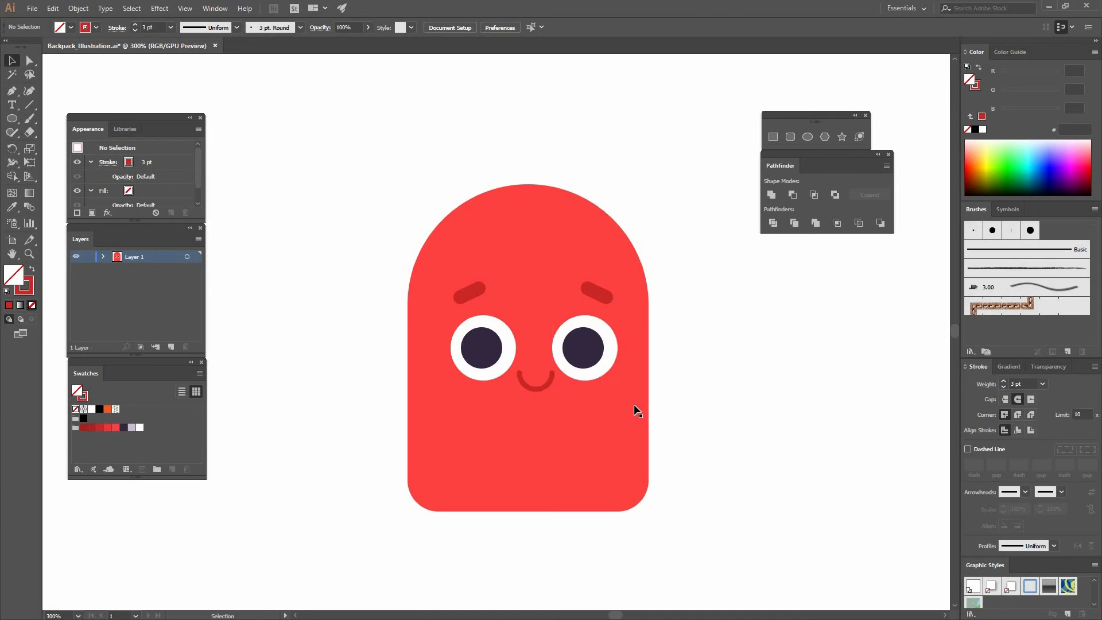
{"action": "left_click", "coordinate": [546, 388]}
{"action": "left_click", "coordinate": [546, 388]}
{"action": "left_click", "coordinate": [665, 375]}
- Group the two pupils and shift them slightly to the left inside the white circles
{"action": "left_click", "coordinate": [497, 355]}
{"action": "left_click", "coordinate": [581, 357], "text": "shift"}
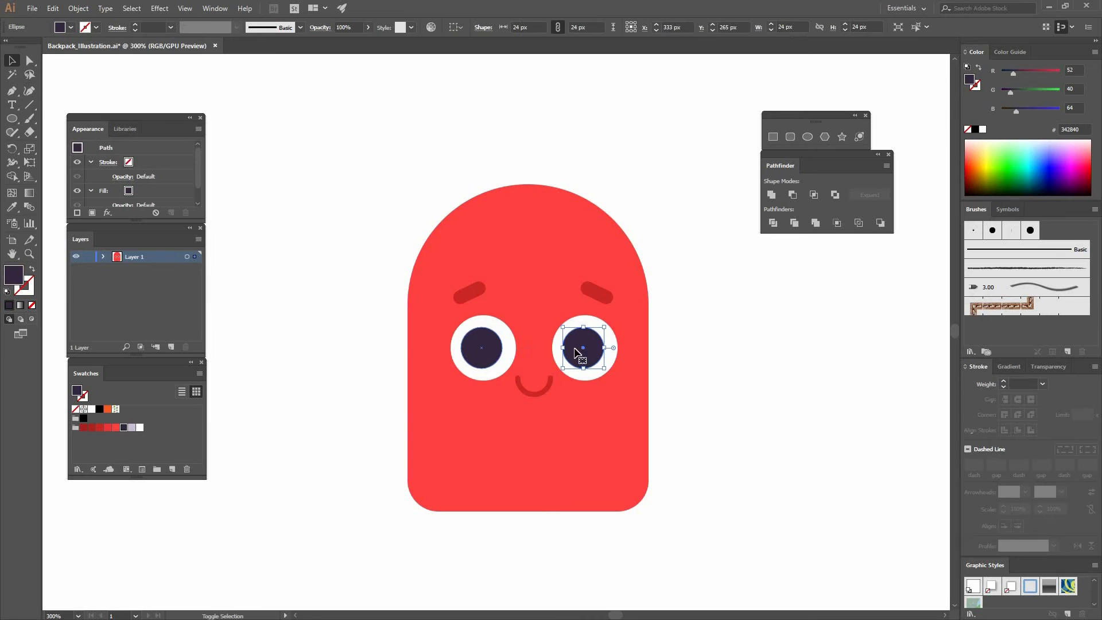
{"action": "left_click", "coordinate": [78, 8]}
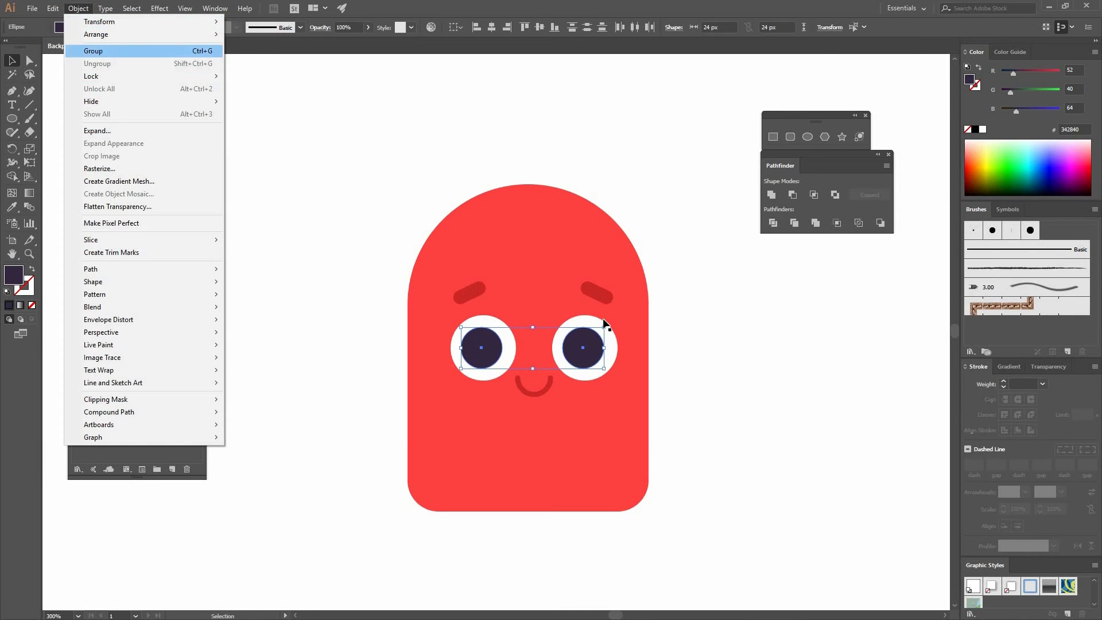
{"action": "key", "text": "ctrl+g"}
{"action": "left_click_drag", "start_coordinate": [580, 351], "coordinate": [575, 352]}
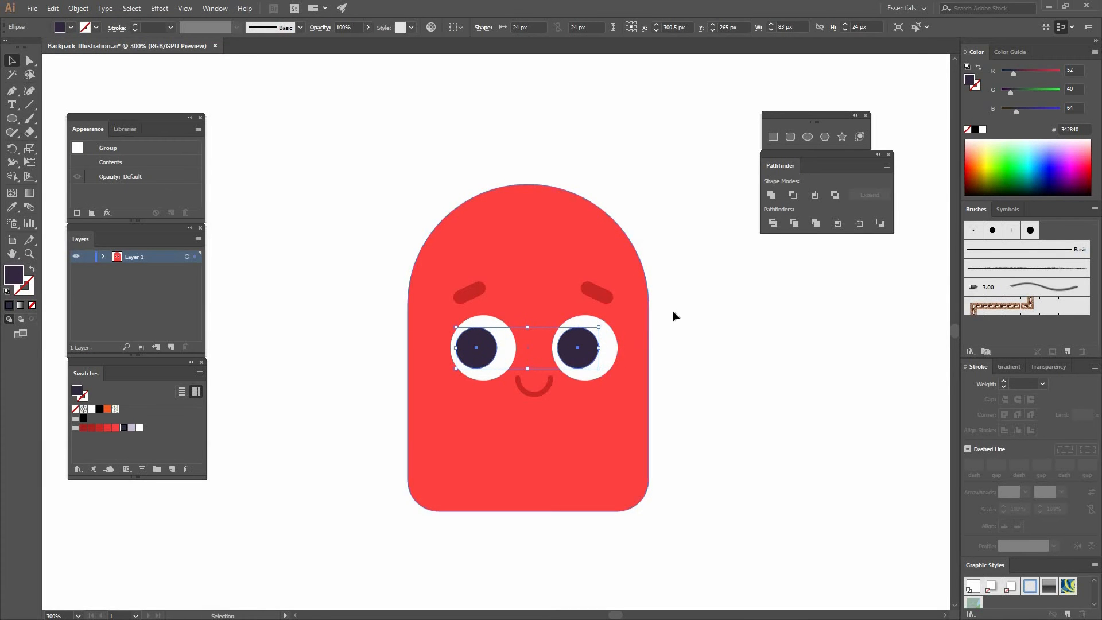
{"action": "key", "text": "Right"}
{"action": "key", "text": "Right"}
{"action": "key", "text": "Left"}
{"action": "left_click", "coordinate": [674, 264]}
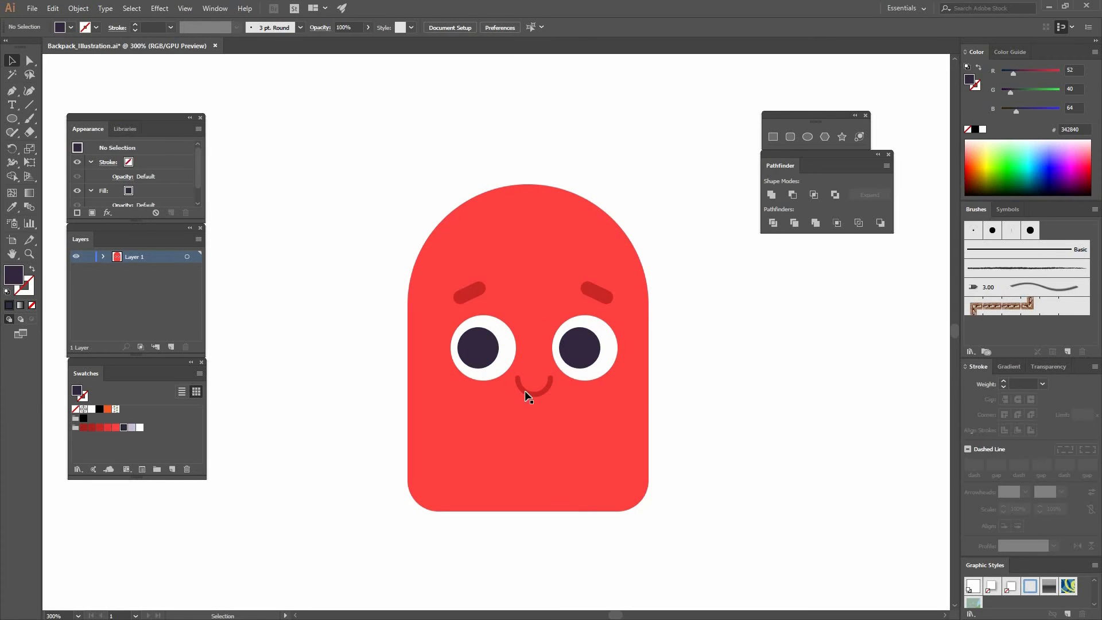
- Create a 91 by 37 px rectangle starting just below the mouth
{"action": "left_click", "coordinate": [773, 137]}
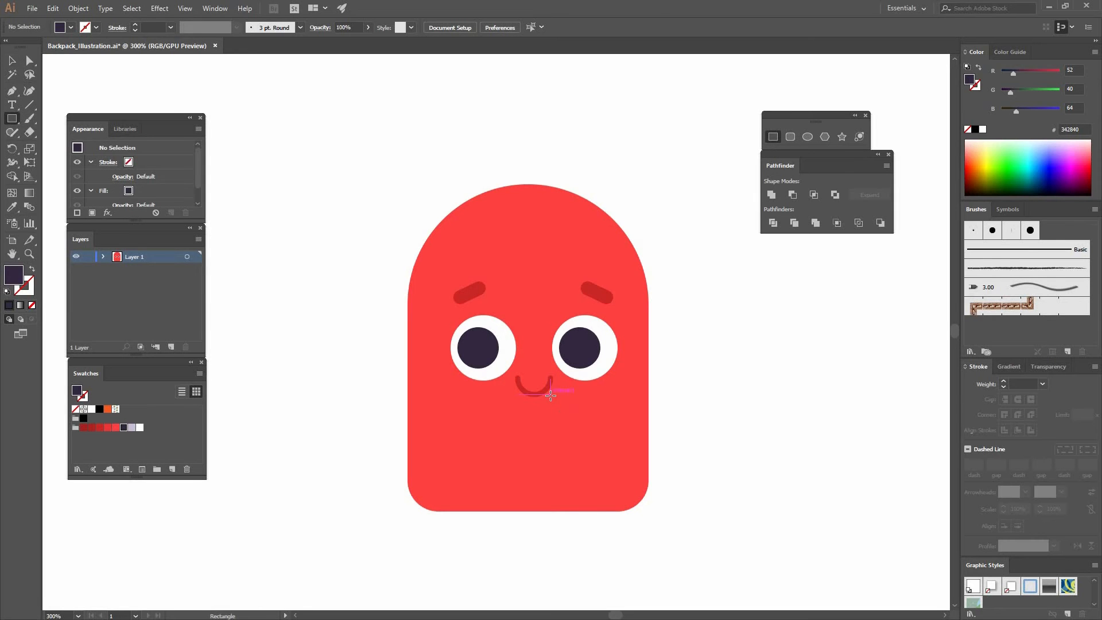
{"action": "left_click", "coordinate": [451, 178]}
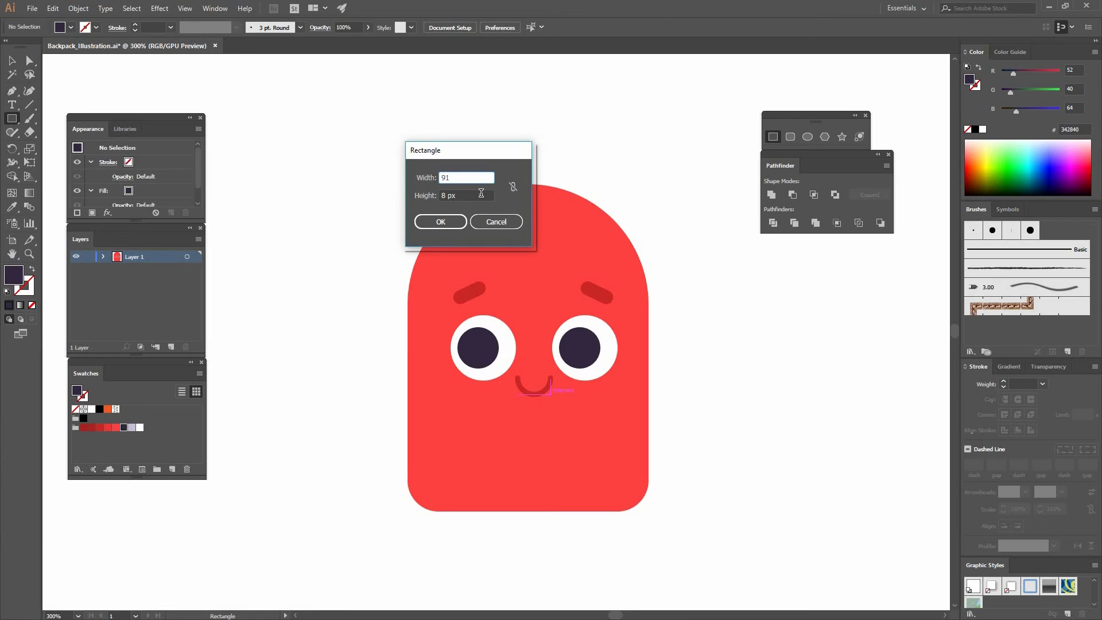
{"action": "key", "text": "Tab"}
{"action": "key", "text": "BackSpace"}
{"action": "type", "text": "37"}
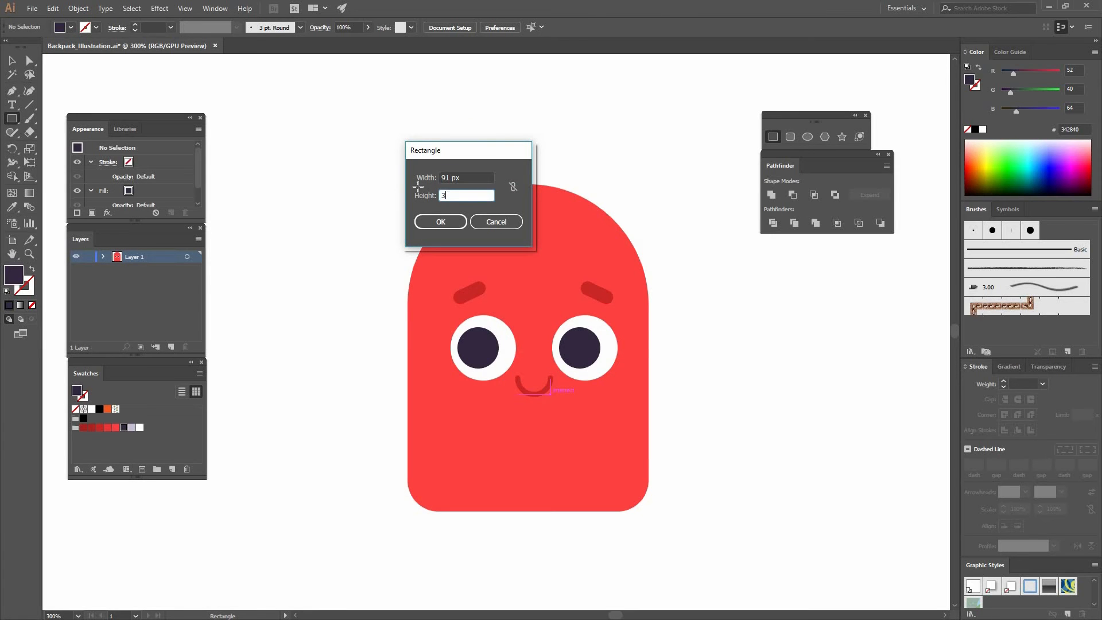
{"action": "key", "text": "Return"}
- Copy the mouth's 3 pt dark red stroke and empty fill onto the new rectangle with the Eyedropper
{"action": "left_click", "coordinate": [12, 208]}
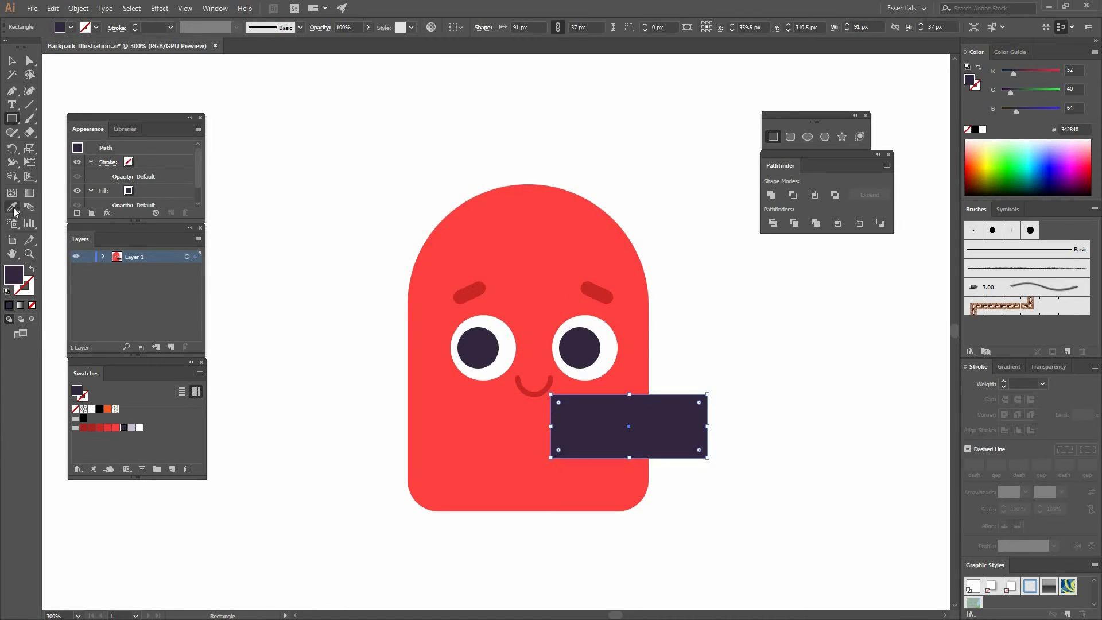
{"action": "left_click", "coordinate": [550, 378]}
{"action": "left_click", "coordinate": [16, 61]}
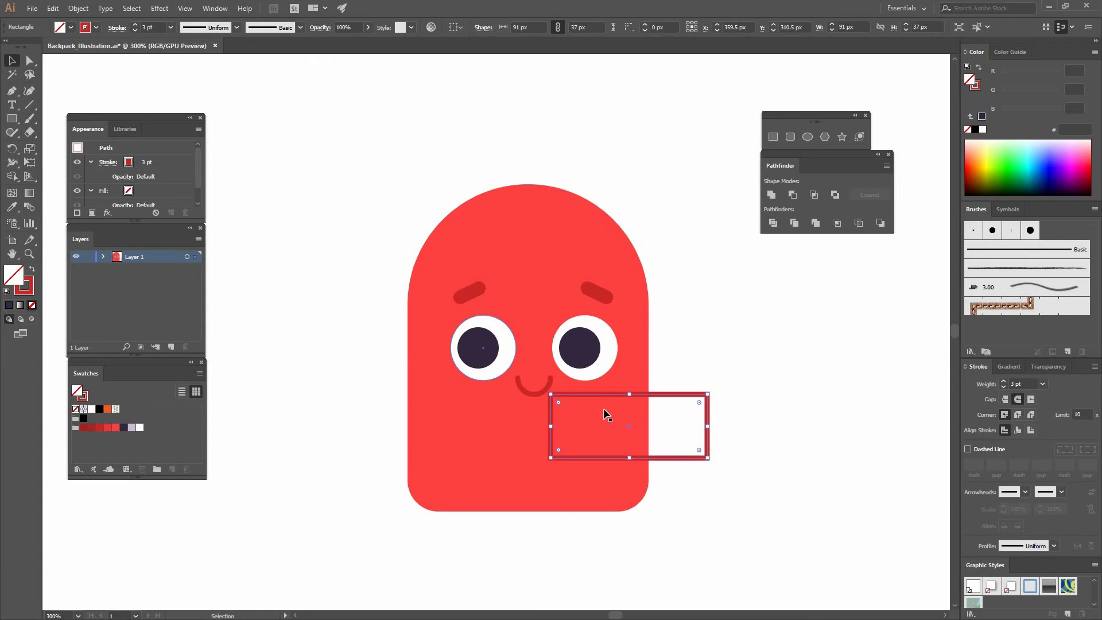
- Set the outlined rectangle's corner radius to 8 px and move it onto the lower body, centred below the mouth
{"action": "key", "text": "a"}
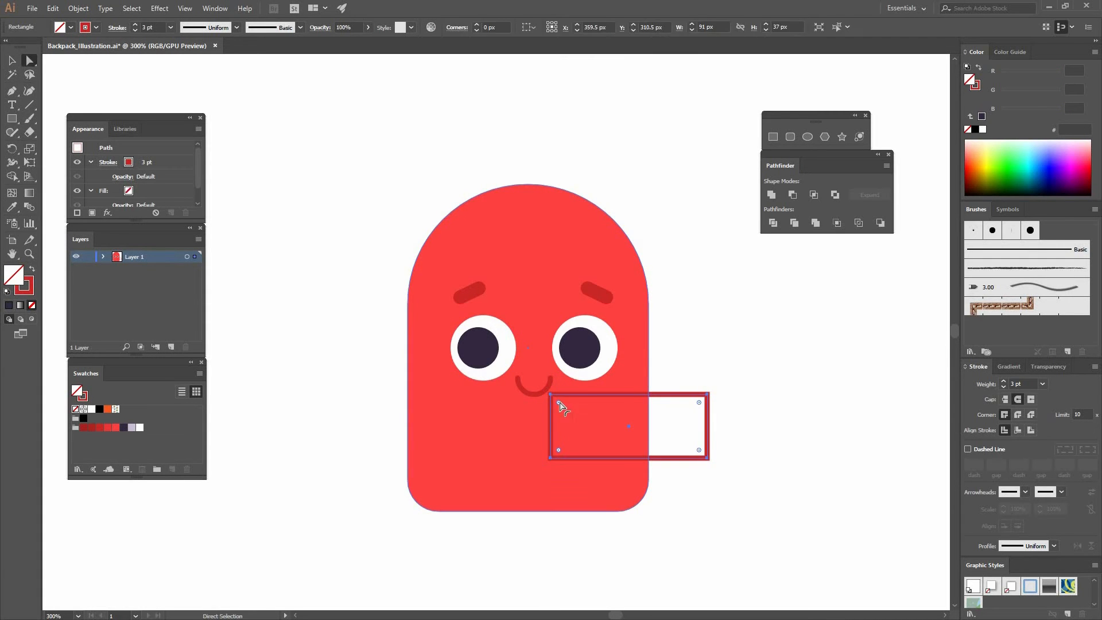
{"action": "left_click_drag", "start_coordinate": [560, 404], "coordinate": [562, 408]}
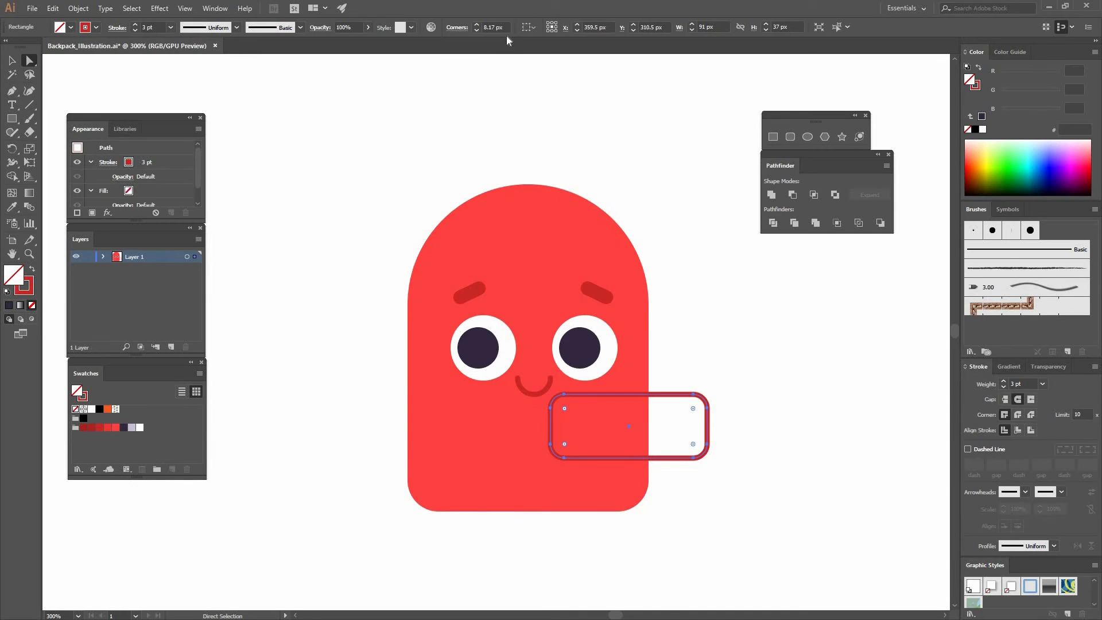
{"action": "left_click_drag", "start_coordinate": [503, 28], "coordinate": [434, 27]}
{"action": "type", "text": "8"}
{"action": "key", "text": "Return"}
{"action": "left_click_drag", "start_coordinate": [708, 417], "coordinate": [607, 442]}
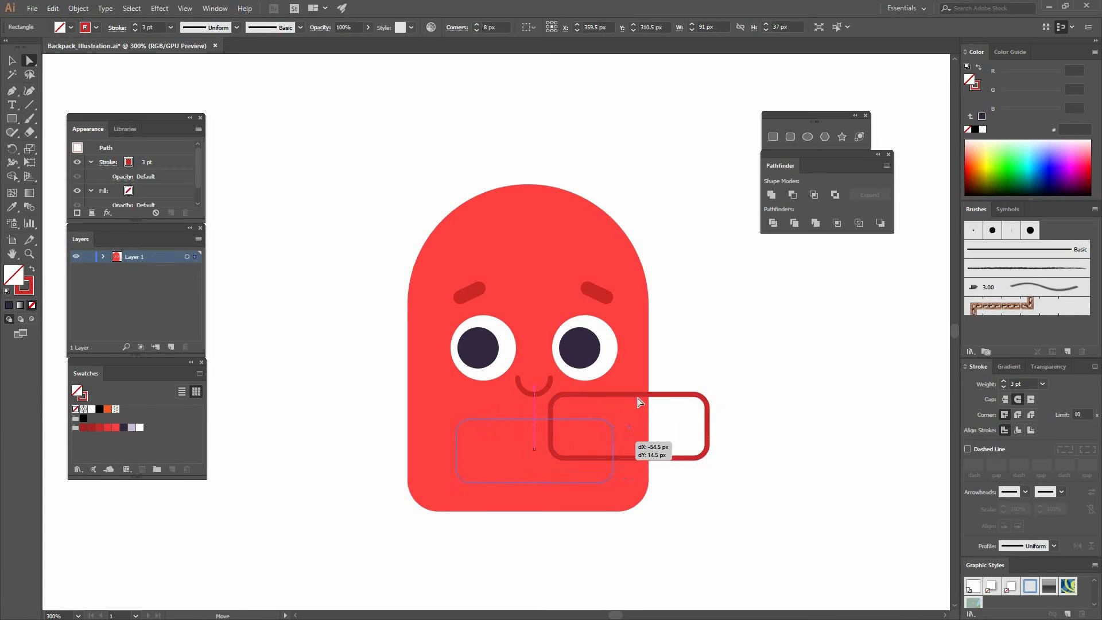
- Centre the outlined pocket rectangle horizontally on the red body, using the body as the key object
{"action": "left_click", "coordinate": [407, 313], "text": "shift"}
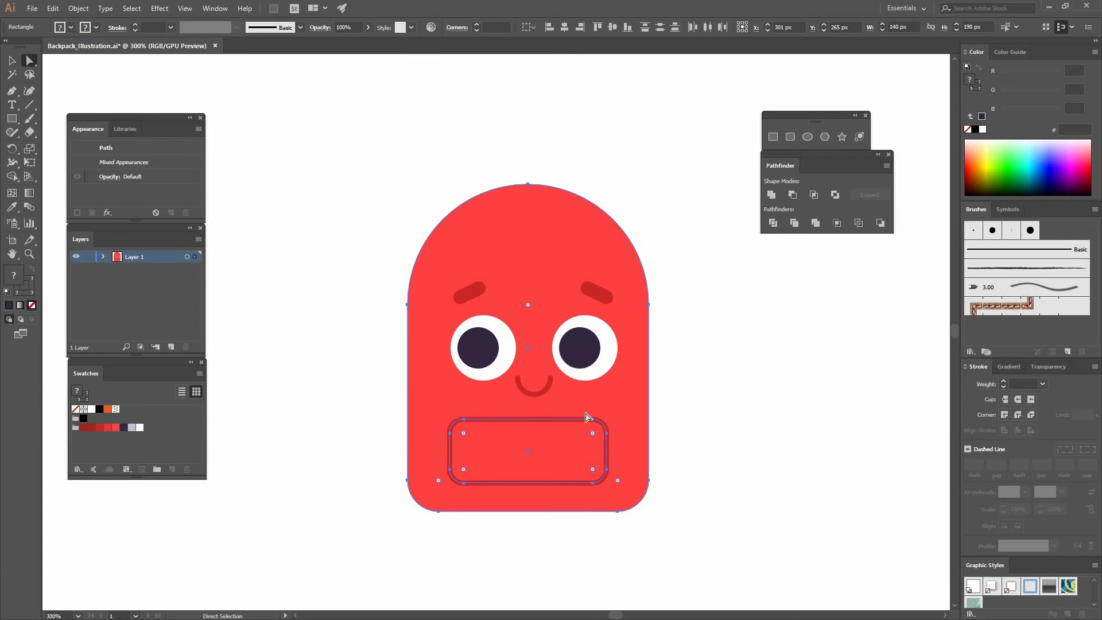
{"action": "left_click", "coordinate": [214, 8]}
{"action": "left_click", "coordinate": [295, 138]}
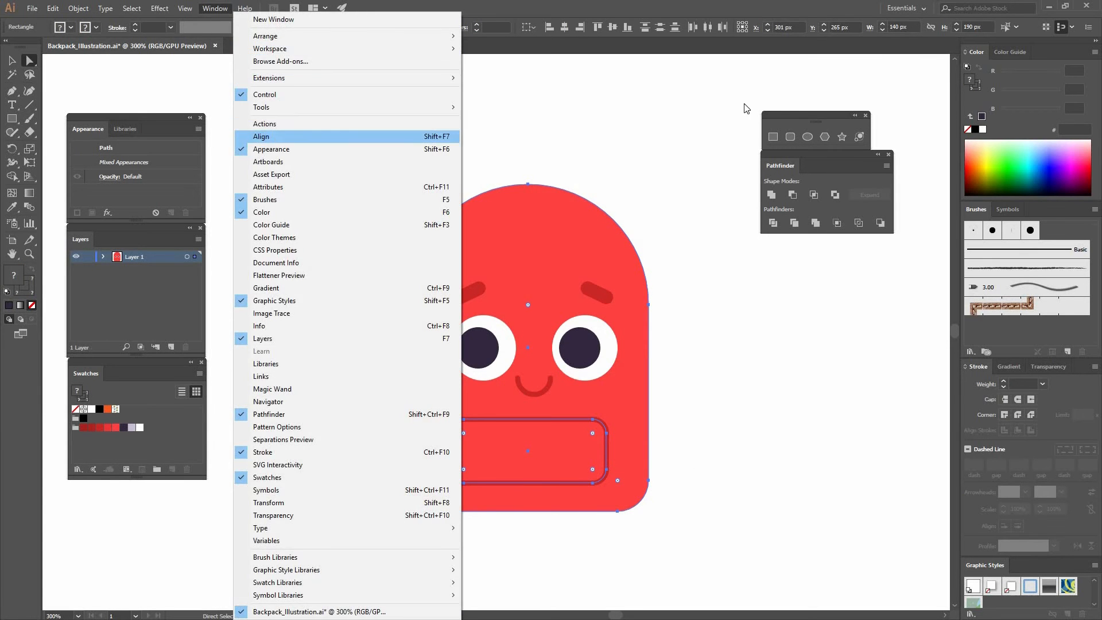
{"action": "left_click_drag", "start_coordinate": [835, 370], "coordinate": [834, 371]}
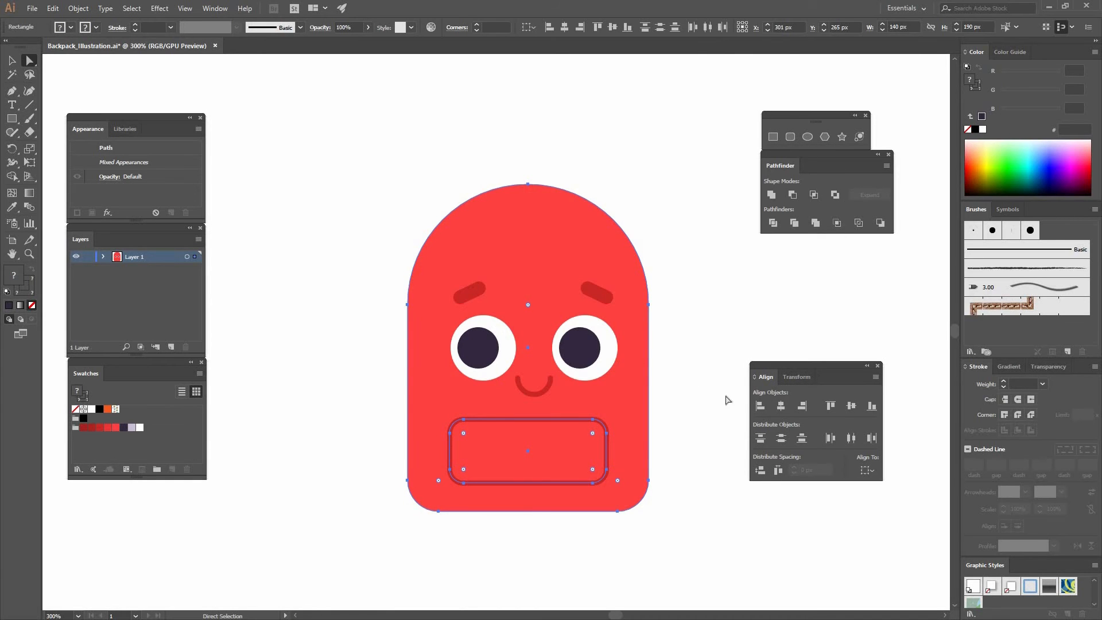
{"action": "left_click", "coordinate": [784, 407]}
{"action": "left_click", "coordinate": [12, 60]}
{"action": "left_click", "coordinate": [664, 462]}
{"action": "left_click", "coordinate": [452, 418]}
{"action": "left_click", "coordinate": [635, 405], "text": "shift"}
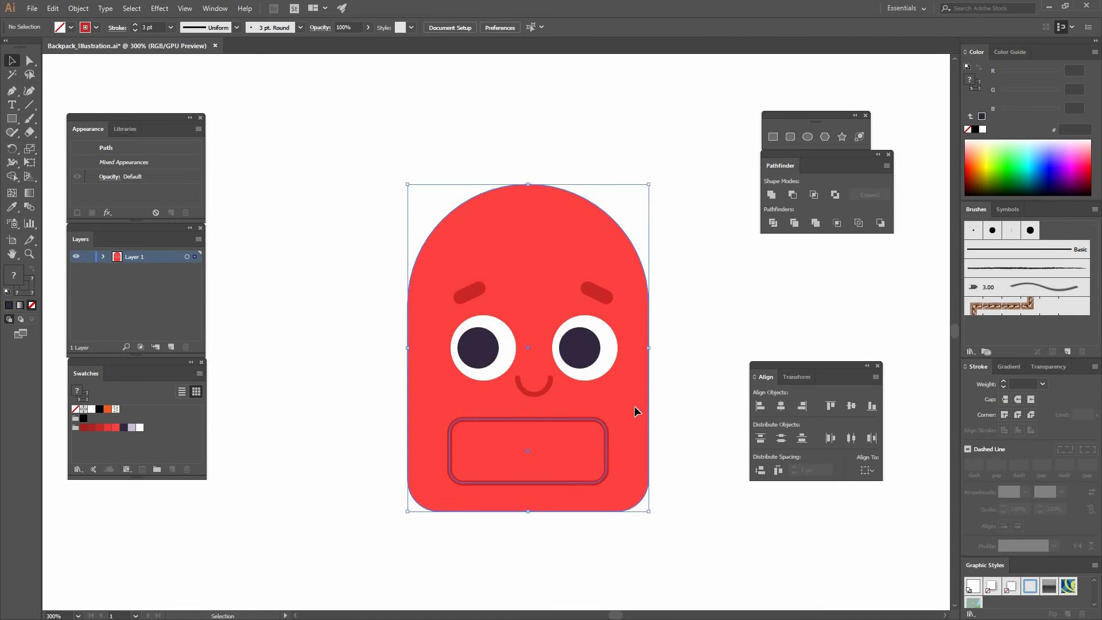
{"action": "left_click", "coordinate": [596, 229]}
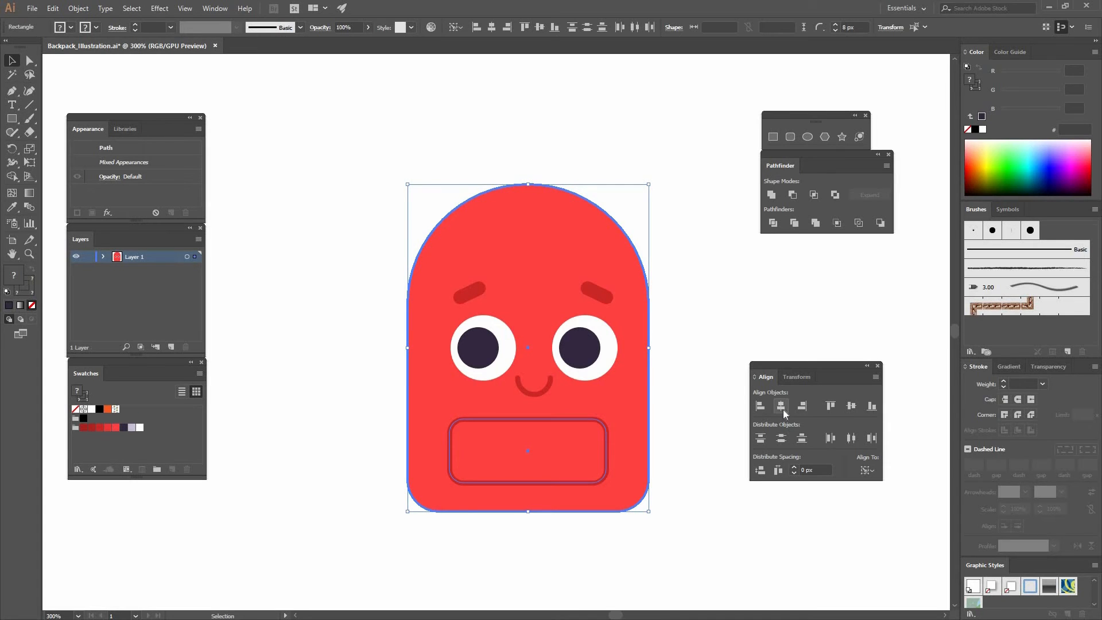
{"action": "left_click", "coordinate": [367, 401]}
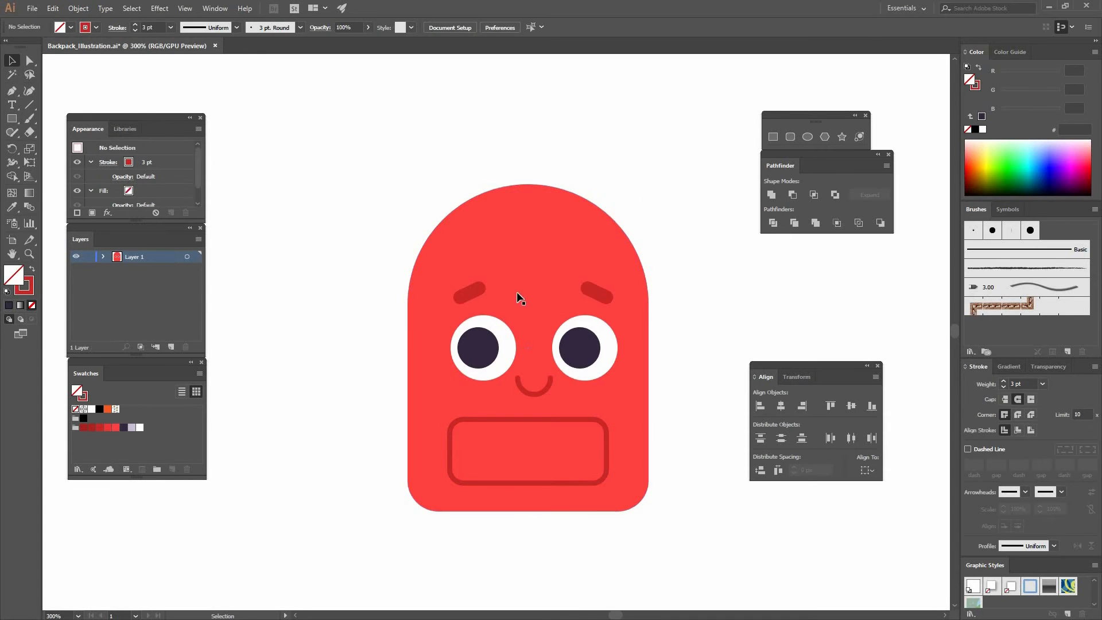
- Draw a horizontal 3 pt dark red line across the front pocket, slightly above its middle
{"action": "left_click", "coordinate": [29, 104]}
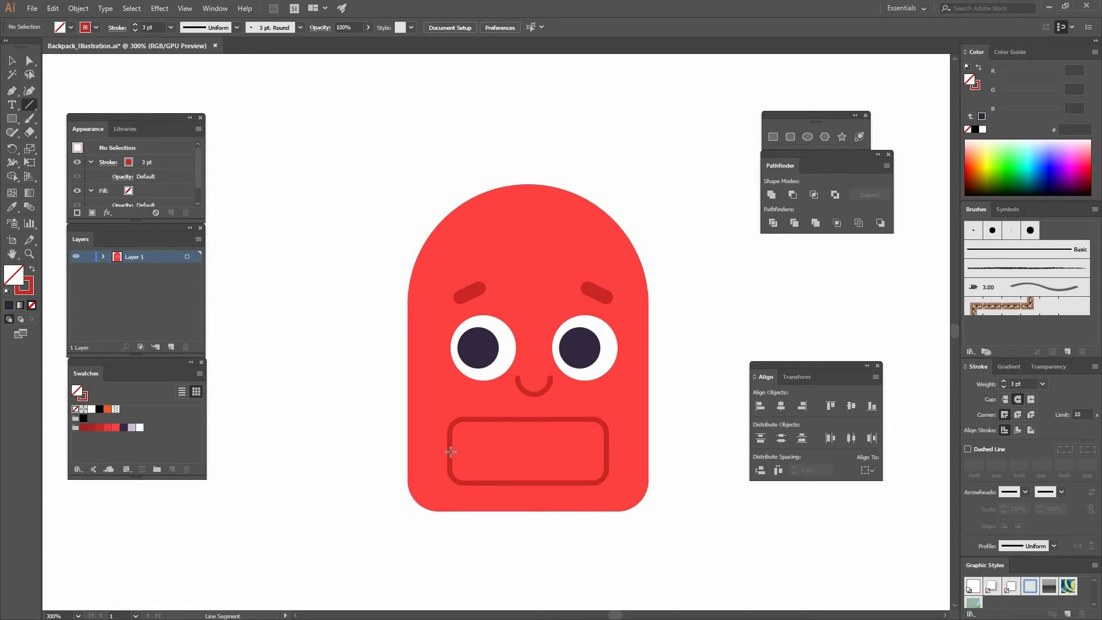
{"action": "left_click_drag", "start_coordinate": [570, 450], "coordinate": [607, 442]}
{"action": "key", "text": "v"}
{"action": "left_click", "coordinate": [650, 375]}
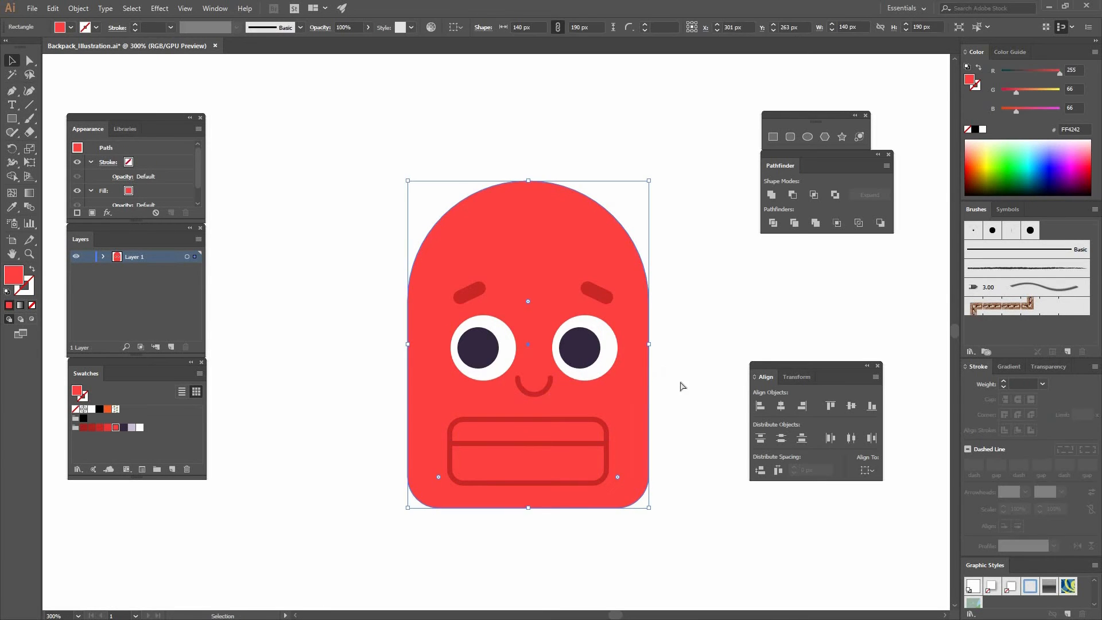
{"action": "left_click", "coordinate": [687, 367]}
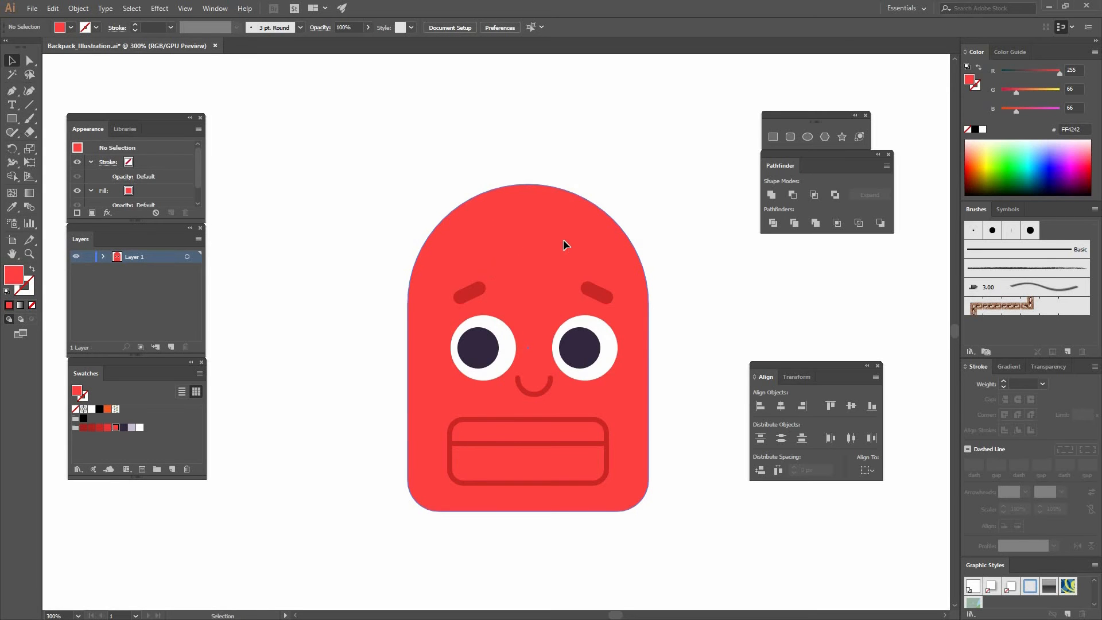
- Duplicate the red body about 26 px to the left and send the copy to the back
{"action": "left_click_drag", "start_coordinate": [514, 239], "coordinate": [519, 225]}
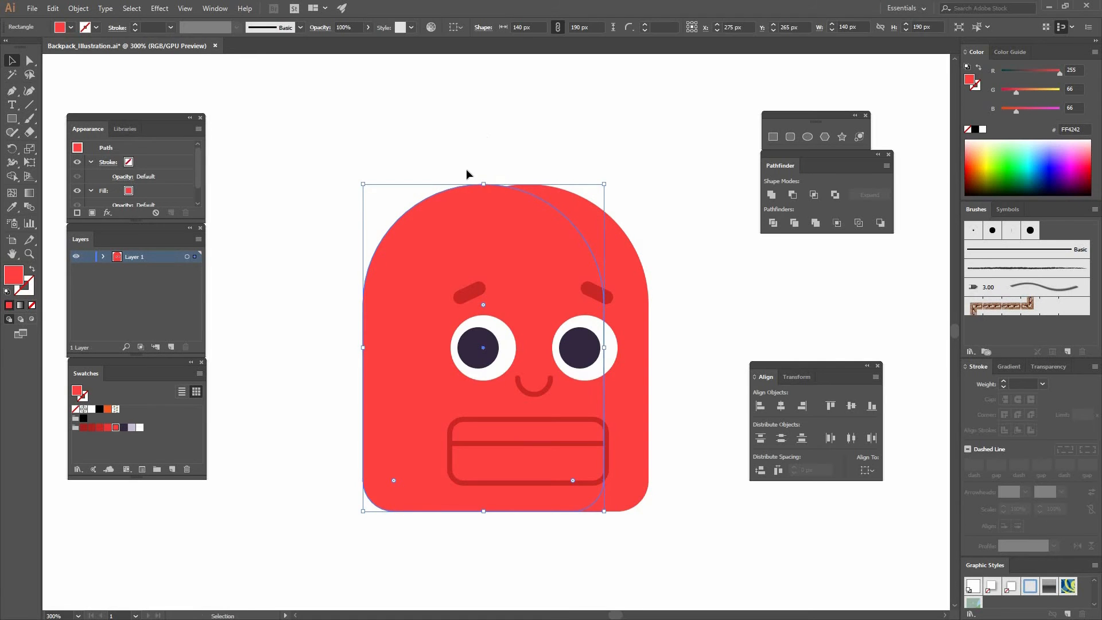
{"action": "right_click", "coordinate": [490, 219]}
{"action": "mouse_move", "coordinate": [545, 397]}
{"action": "left_click", "coordinate": [384, 436]}
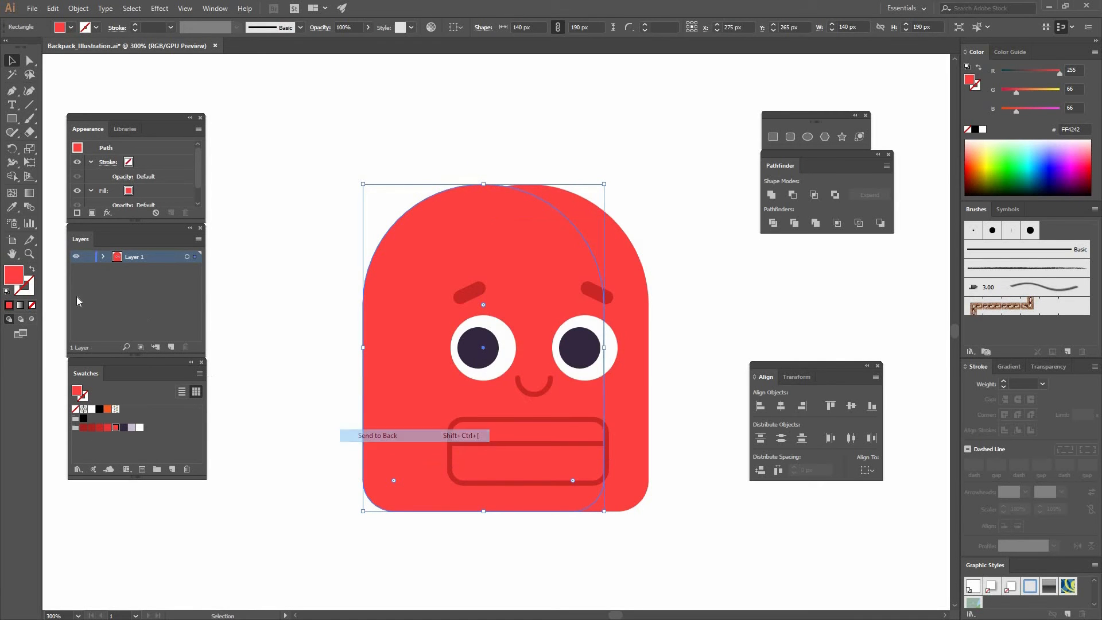
- Fill the body copy at the back with the darker red CC2828
{"action": "left_click", "coordinate": [100, 428]}
{"action": "left_click", "coordinate": [311, 437]}
{"action": "left_click", "coordinate": [458, 203]}
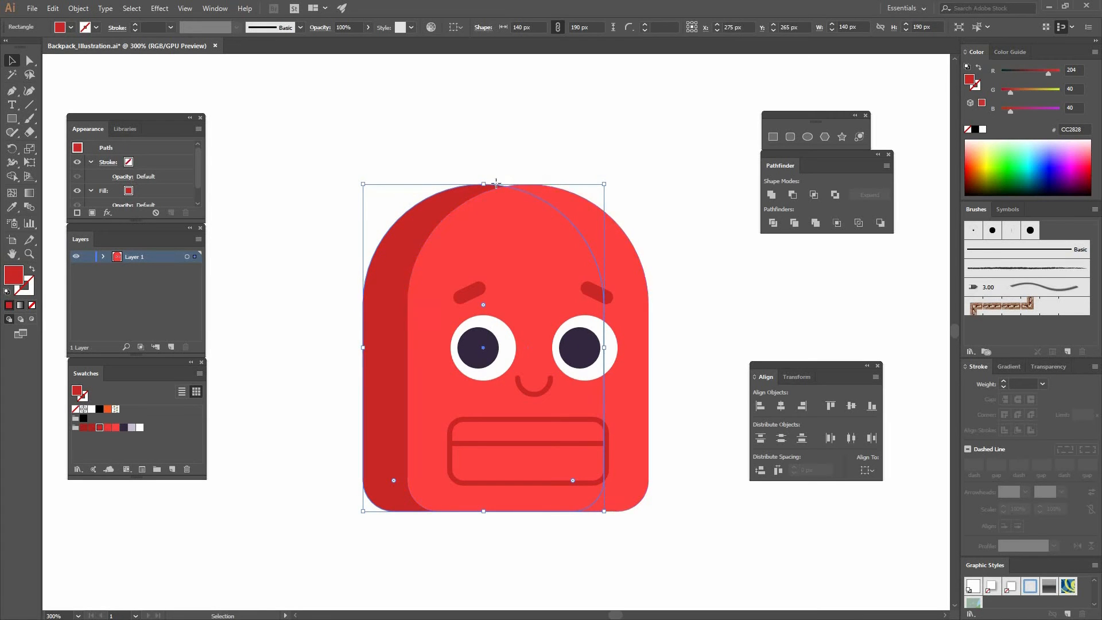
- Cut the dark red shape's outline with Scissors at its top anchor and at the right end of its curve
{"action": "key", "text": "c"}
{"action": "key", "text": "v"}
{"action": "key", "text": "c"}
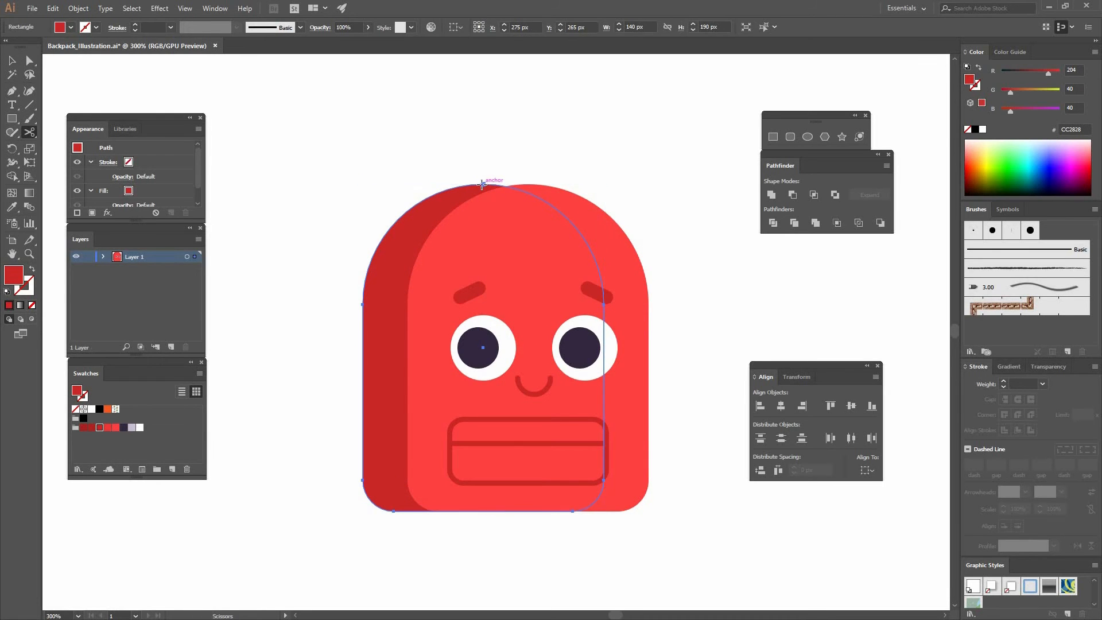
{"action": "left_click", "coordinate": [484, 184]}
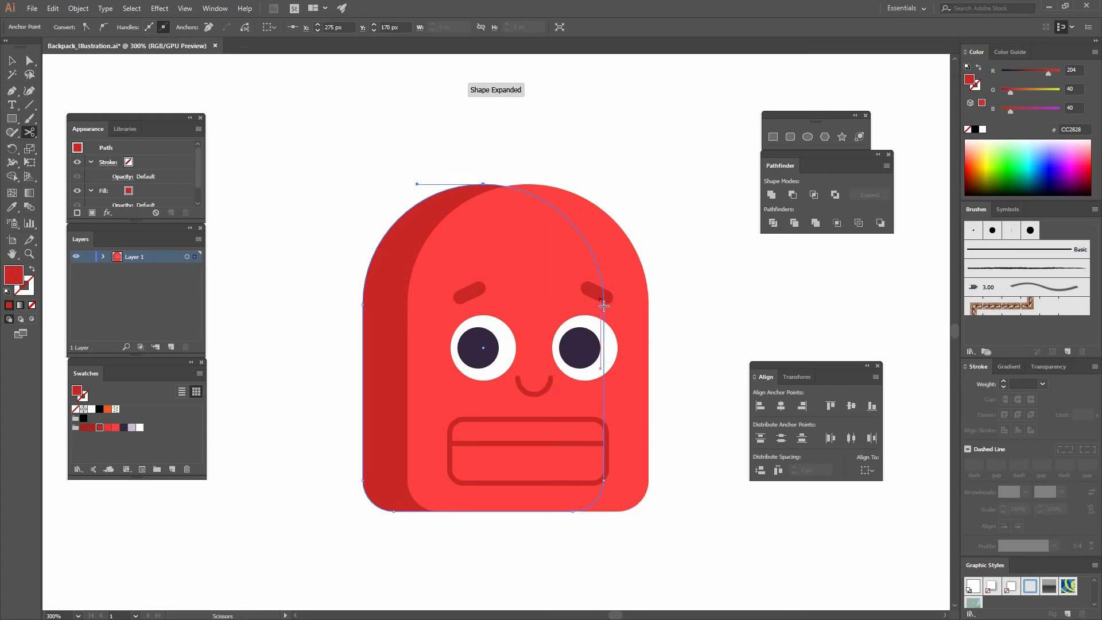
{"action": "key", "text": "v"}
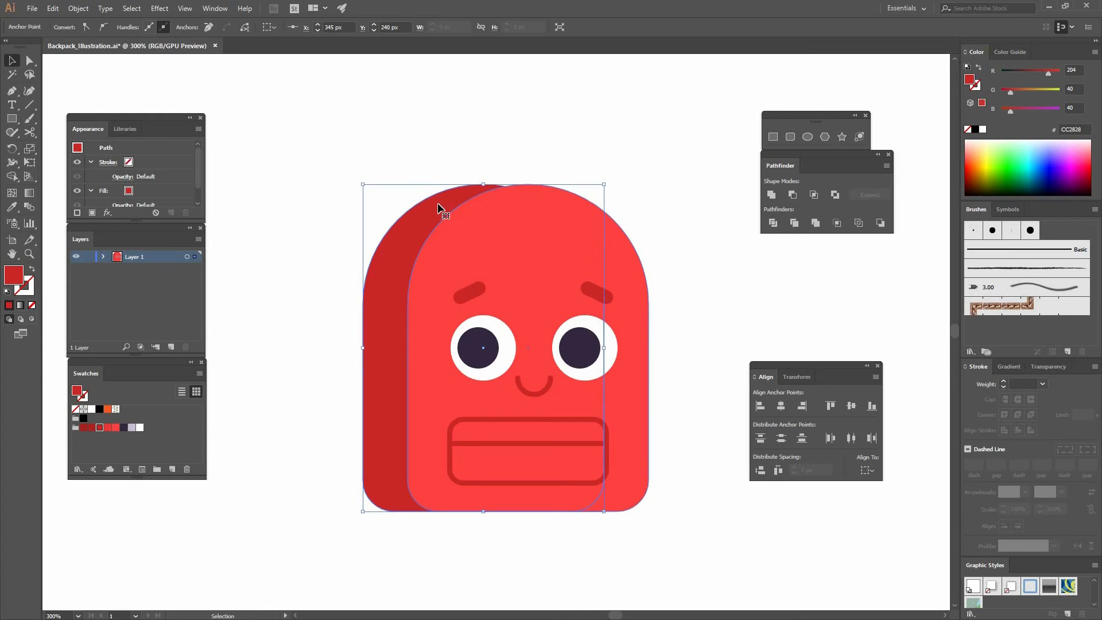
{"action": "left_click_drag", "start_coordinate": [501, 204], "coordinate": [259, 143]}
{"action": "key", "text": "ctrl+z"}
{"action": "left_click_drag", "start_coordinate": [418, 212], "coordinate": [328, 138]}
{"action": "key", "text": "a"}
{"action": "key", "text": "ctrl+z"}
{"action": "key", "text": "v"}
- Delete the cut-off upper-right arc and close the dark red shape with straight Pen segments through a point extended along its top edge
{"action": "left_click", "coordinate": [491, 184]}
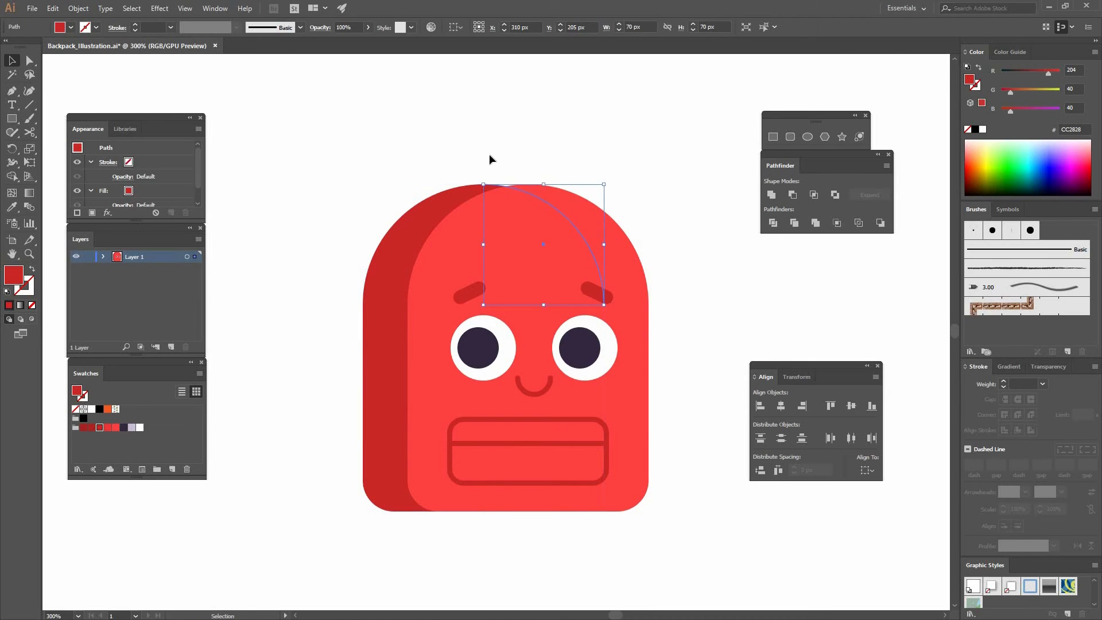
{"action": "left_click", "coordinate": [502, 167]}
{"action": "left_click", "coordinate": [462, 206]}
{"action": "double_click", "coordinate": [461, 208]}
{"action": "key", "text": "p"}
{"action": "left_click", "coordinate": [483, 184]}
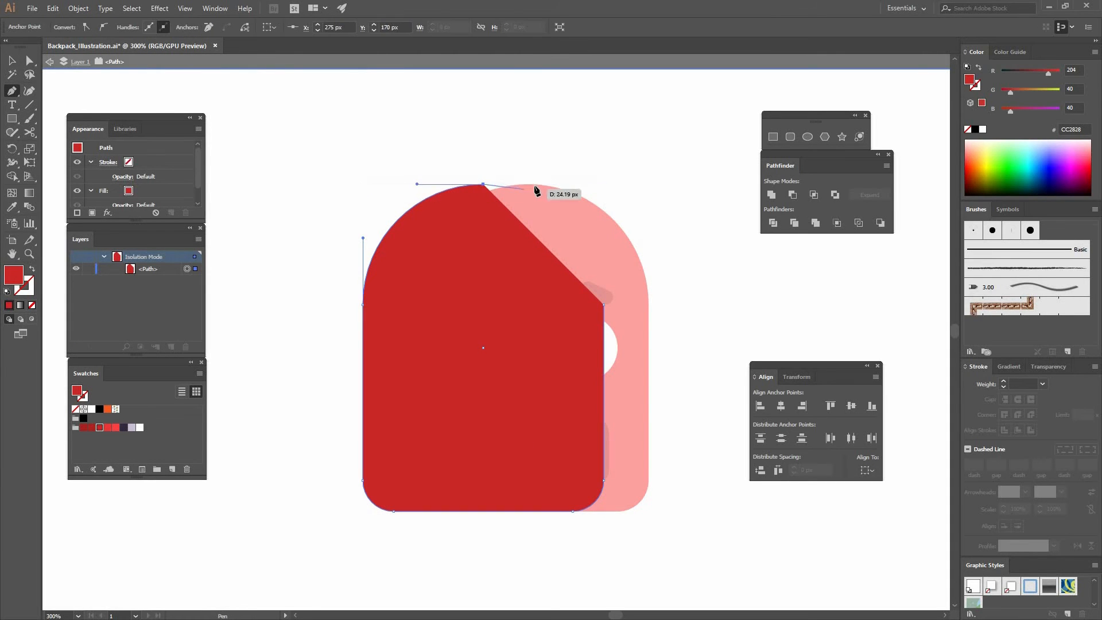
{"action": "left_click", "coordinate": [534, 184]}
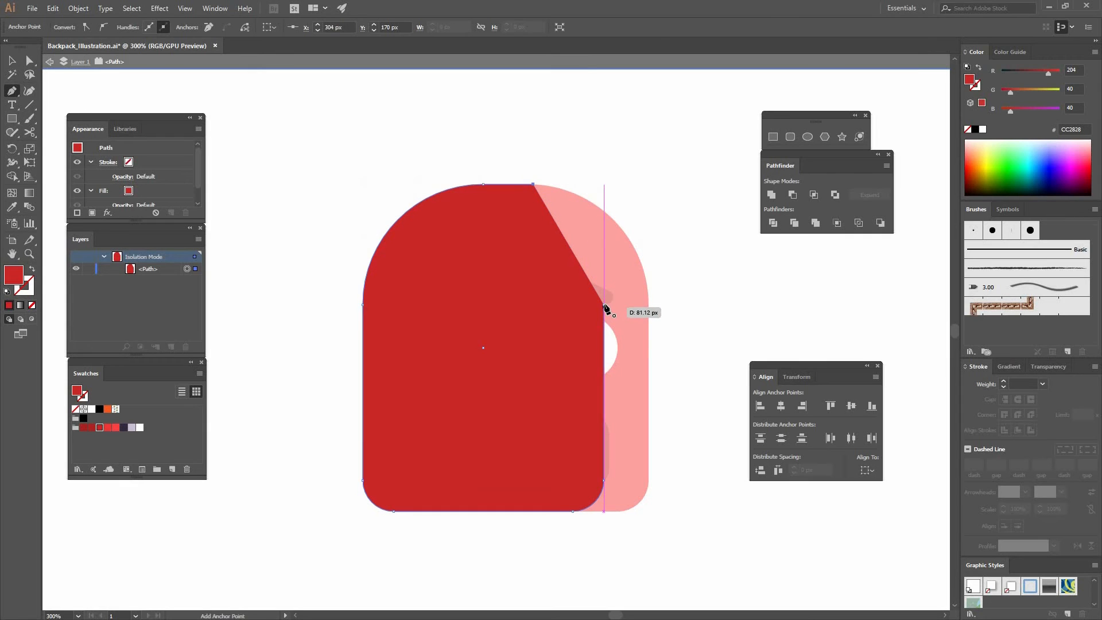
{"action": "key", "text": "v"}
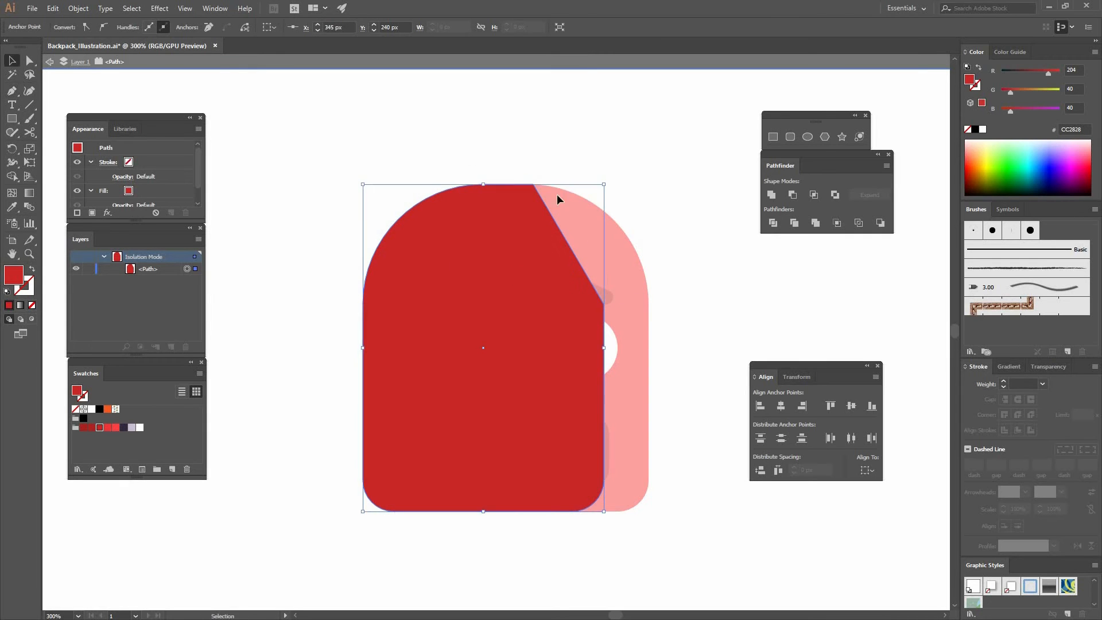
{"action": "double_click", "coordinate": [684, 187]}
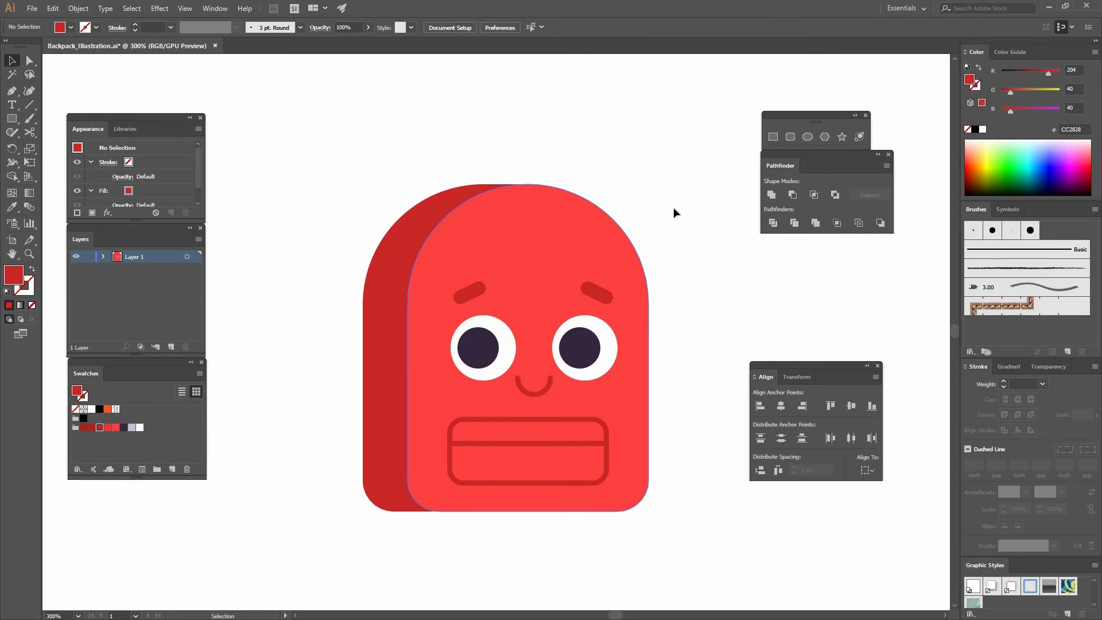
- Create a 37 by 23 px rectangle over the left eye
{"action": "left_click_drag", "start_coordinate": [394, 275], "coordinate": [402, 229]}
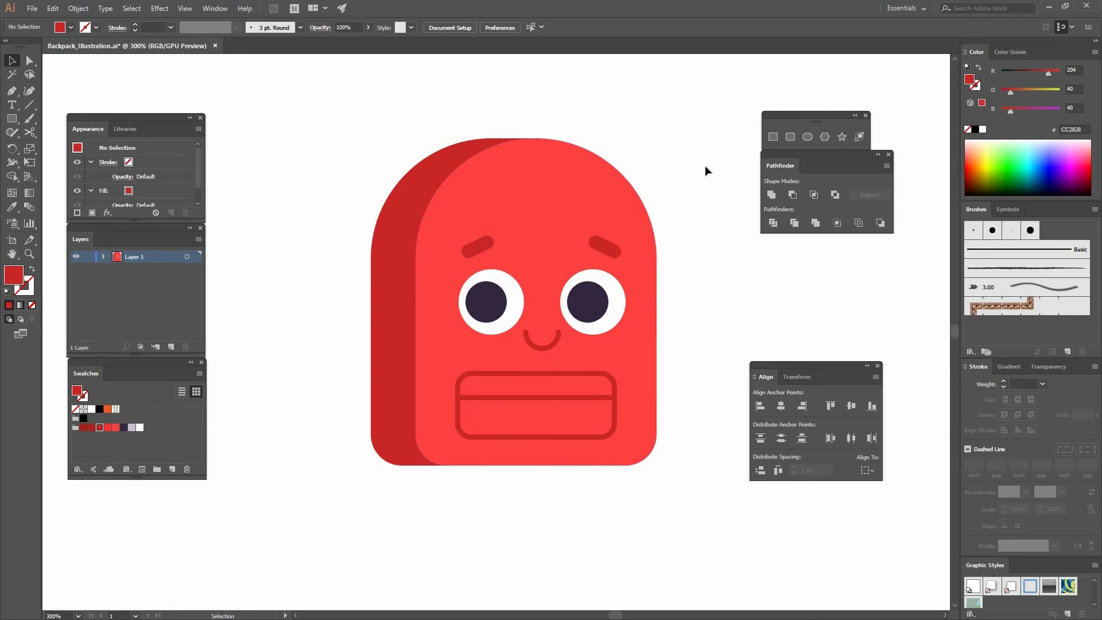
{"action": "left_click", "coordinate": [773, 137]}
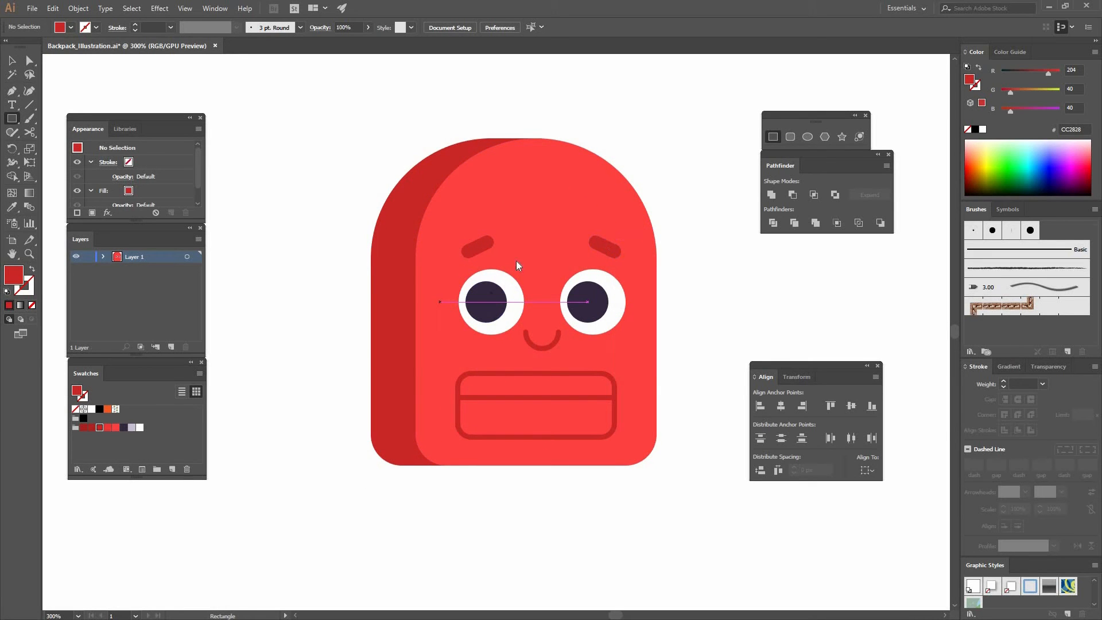
{"action": "left_click", "coordinate": [440, 302]}
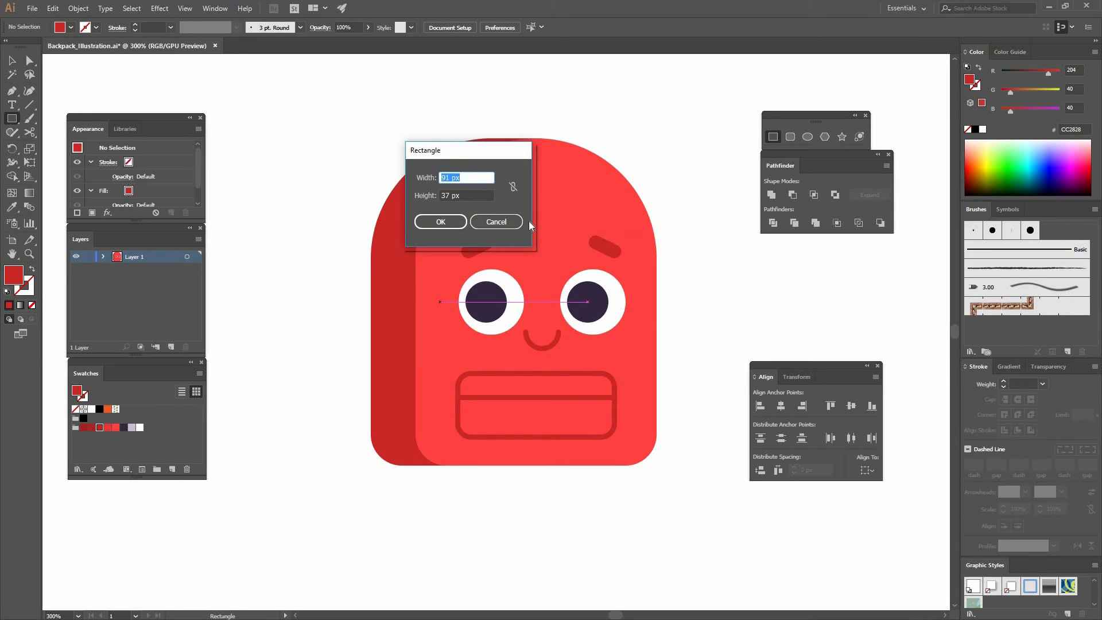
{"action": "type", "text": "37"}
{"action": "key", "text": "Tab"}
{"action": "type", "text": "23"}
{"action": "key", "text": "Return"}
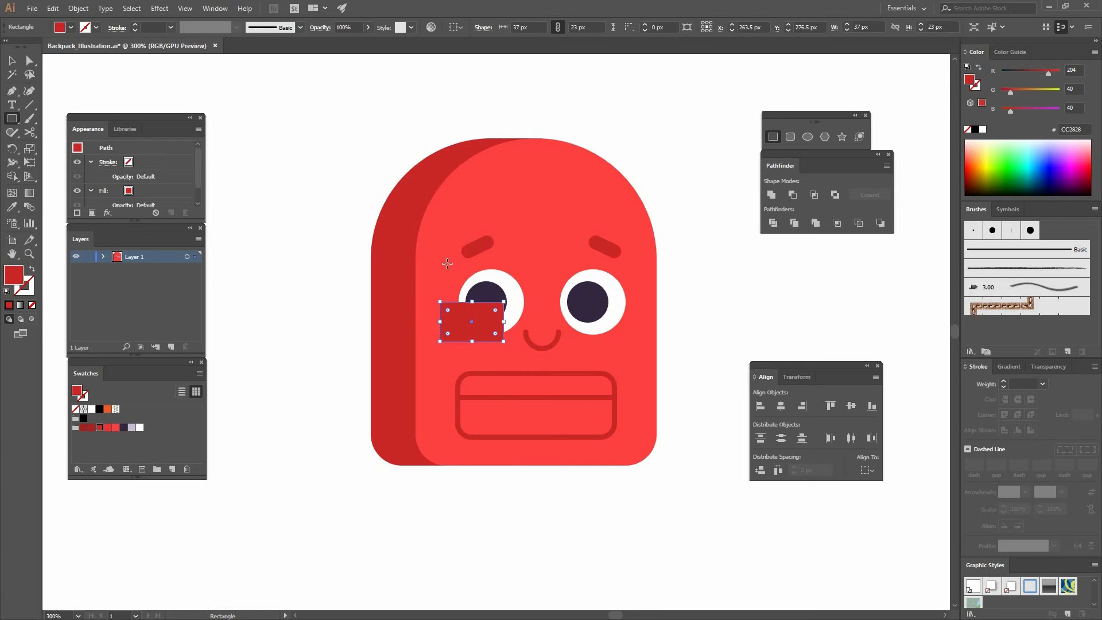
- Rotate the small rectangle upright by 90° and copy the front pocket's 3 pt dark red stroke and empty fill onto it
{"action": "key", "text": "v"}
{"action": "mouse_move", "coordinate": [507, 299]}
{"action": "left_mouse_down"}
{"action": "mouse_move", "coordinate": [512, 322]}
{"action": "mouse_move", "coordinate": [487, 363]}
{"action": "left_mouse_up"}
{"action": "key", "text": "i"}
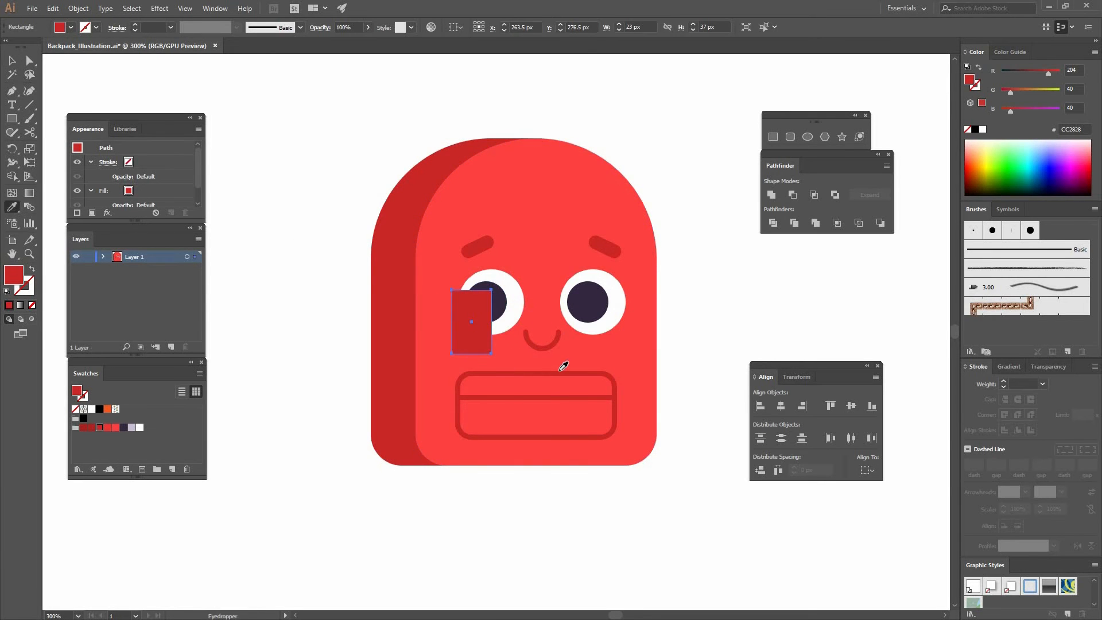
{"action": "key", "text": "x"}
{"action": "left_click", "coordinate": [556, 373]}
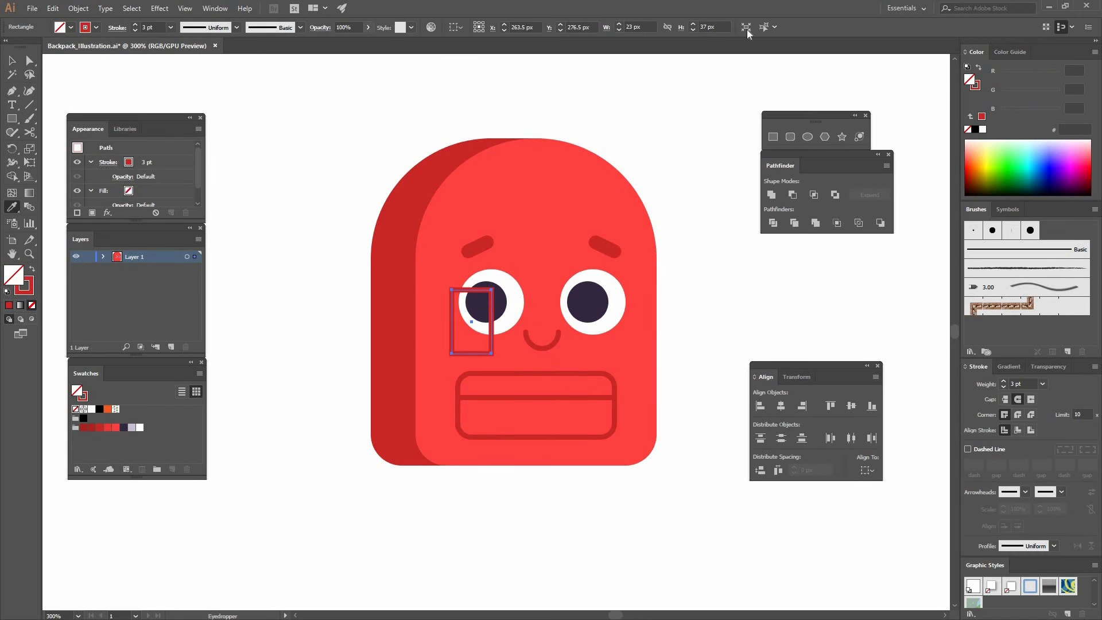
- Round the small upright rectangle's corners with an 8 px radius
{"action": "key", "text": "v"}
{"action": "left_click_drag", "start_coordinate": [484, 298], "coordinate": [480, 302]}
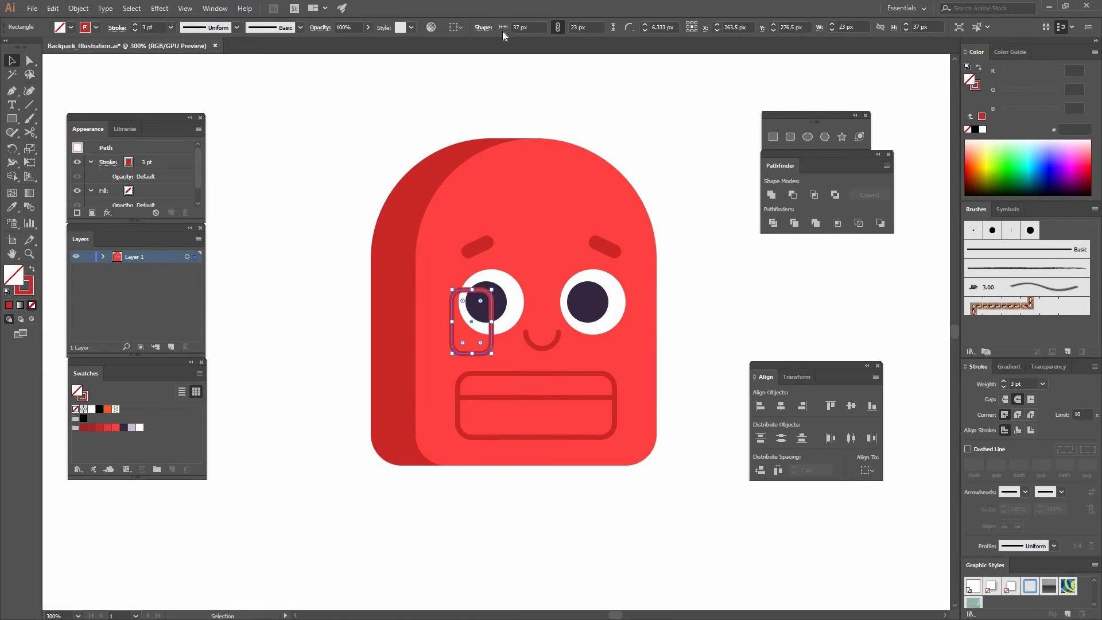
{"action": "left_click_drag", "start_coordinate": [670, 28], "coordinate": [580, 15]}
{"action": "type", "text": "8"}
{"action": "key", "text": "Return"}
- Move the small outline onto the lower part of the dark side, and shift the dark side shape about 8 px left
{"action": "left_click", "coordinate": [497, 343]}
{"action": "left_click_drag", "start_coordinate": [492, 337], "coordinate": [412, 420]}
{"action": "left_click_drag", "start_coordinate": [383, 301], "coordinate": [370, 302]}
- Give the side pocket a darker red A82121 stroke with no fill
{"action": "left_click", "coordinate": [381, 383]}
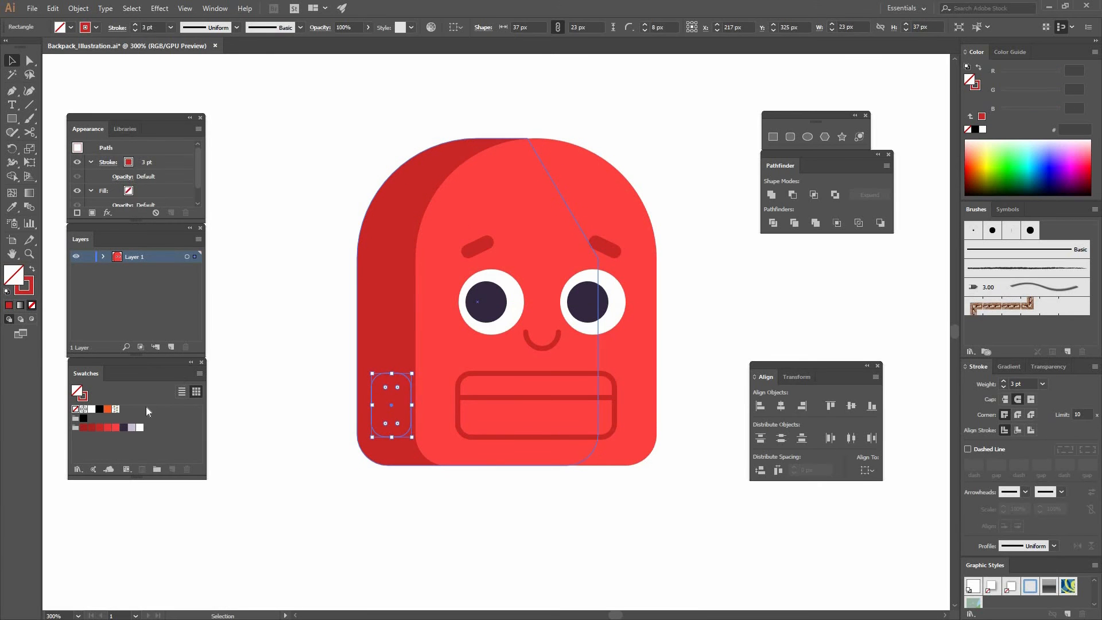
{"action": "left_click", "coordinate": [92, 428]}
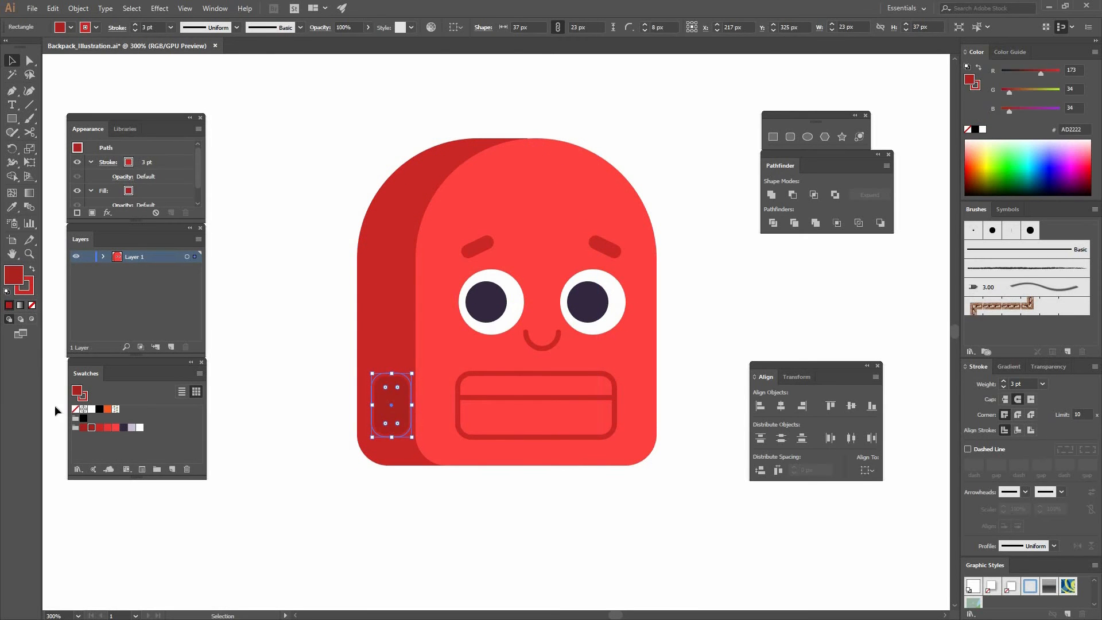
{"action": "key", "text": "slash"}
{"action": "left_click", "coordinate": [428, 424]}
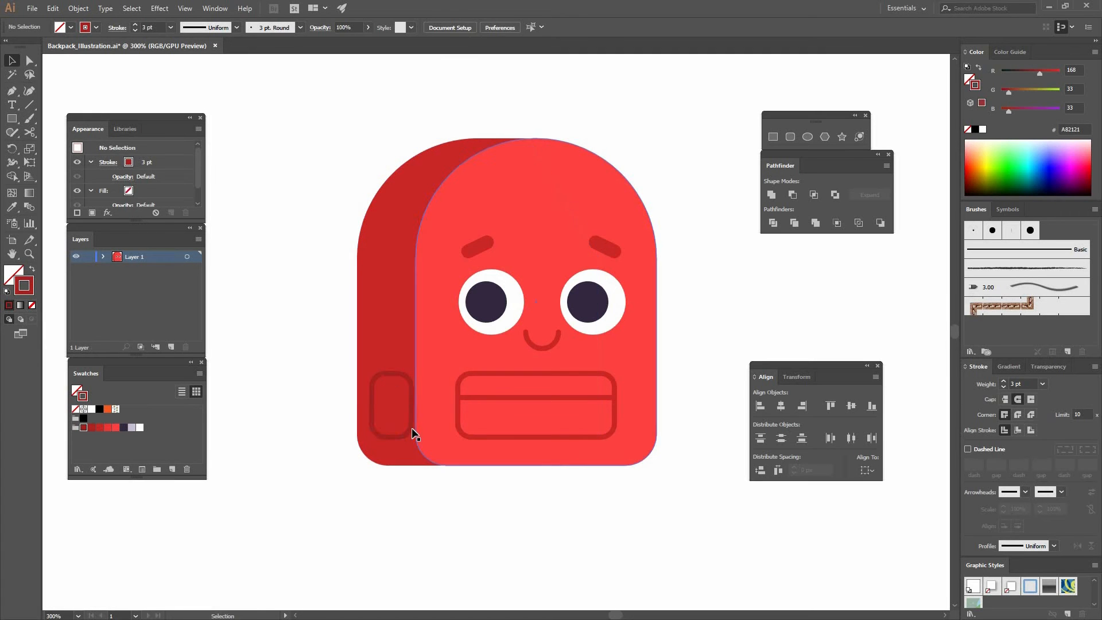
- Shift the side pocket about 3 px left and align its vertical centre with the front pocket
{"action": "left_click_drag", "start_coordinate": [404, 429], "coordinate": [437, 428]}
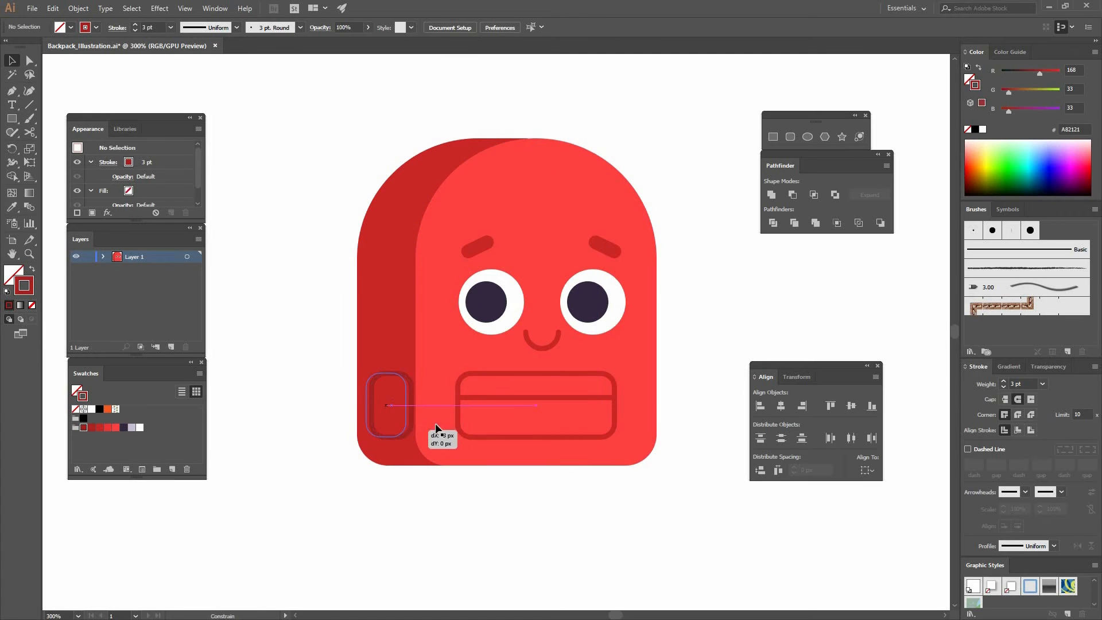
{"action": "left_click", "coordinate": [459, 402], "text": "shift"}
{"action": "left_click", "coordinate": [540, 26]}
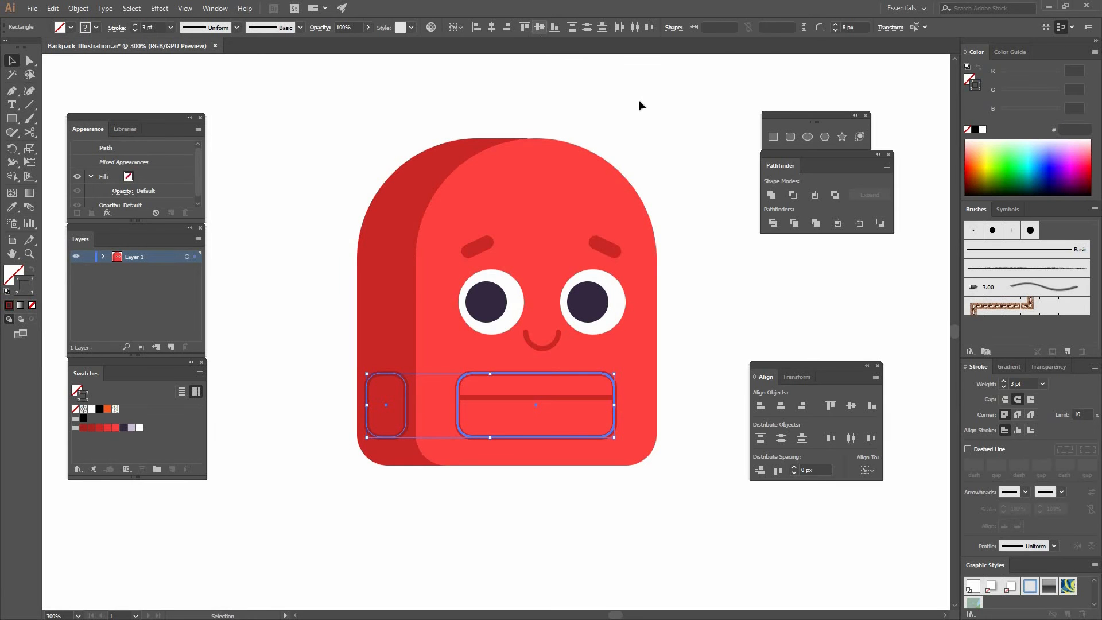
{"action": "left_click", "coordinate": [303, 290]}
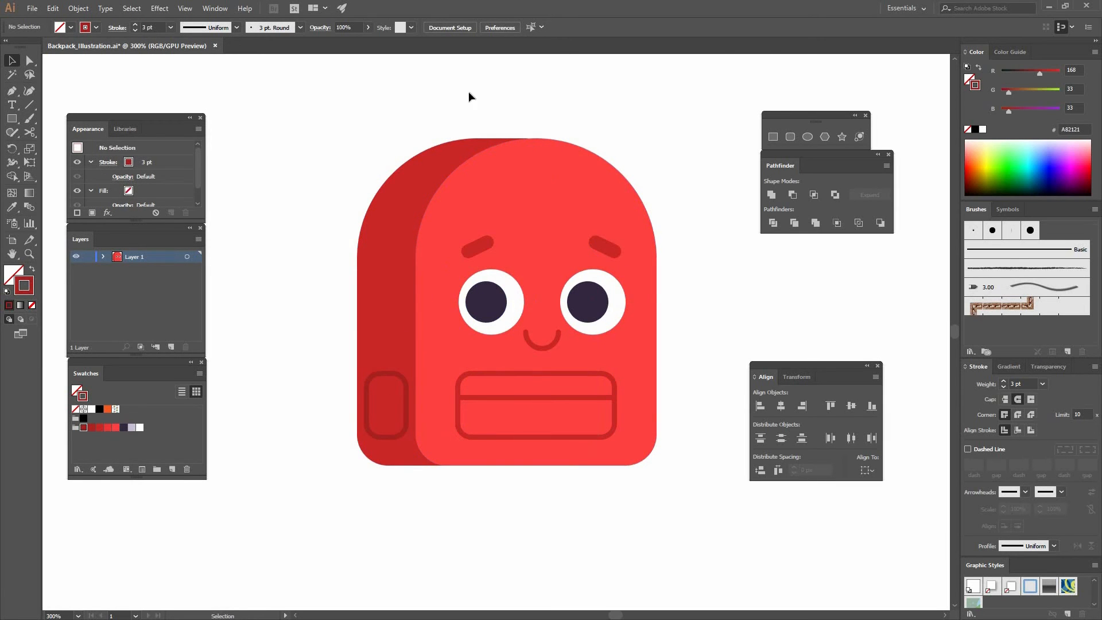
- Draw a 70 by 30 px rectangle over the backpack's top edge
{"action": "left_click", "coordinate": [16, 121]}
{"action": "left_click_drag", "start_coordinate": [444, 117], "coordinate": [567, 173]}
{"action": "key", "text": "ctrl+z"}
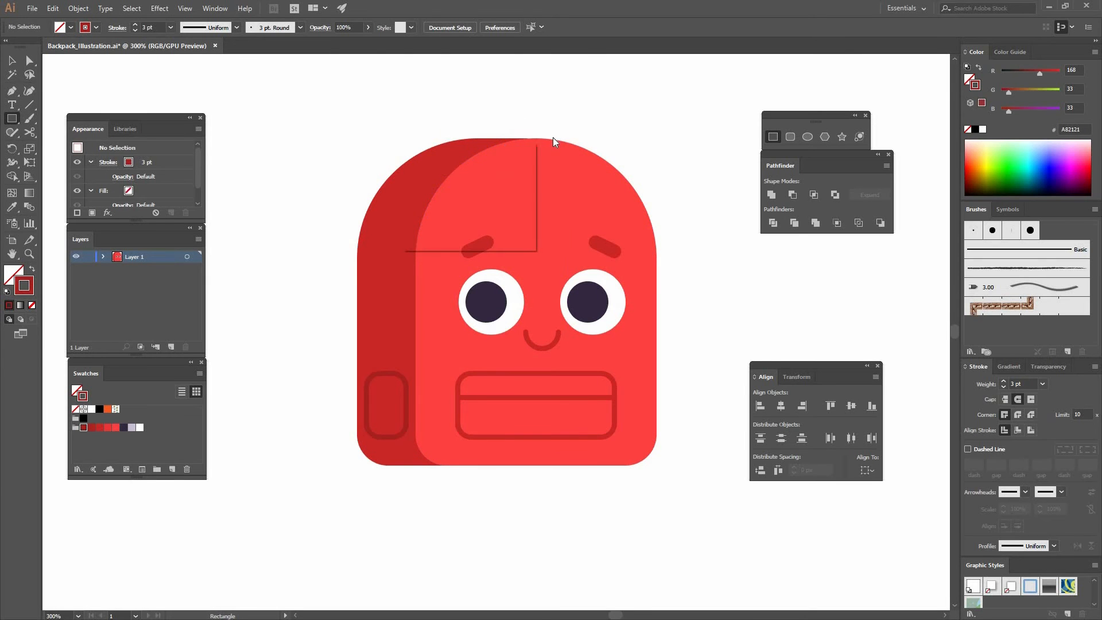
{"action": "left_click", "coordinate": [555, 135]}
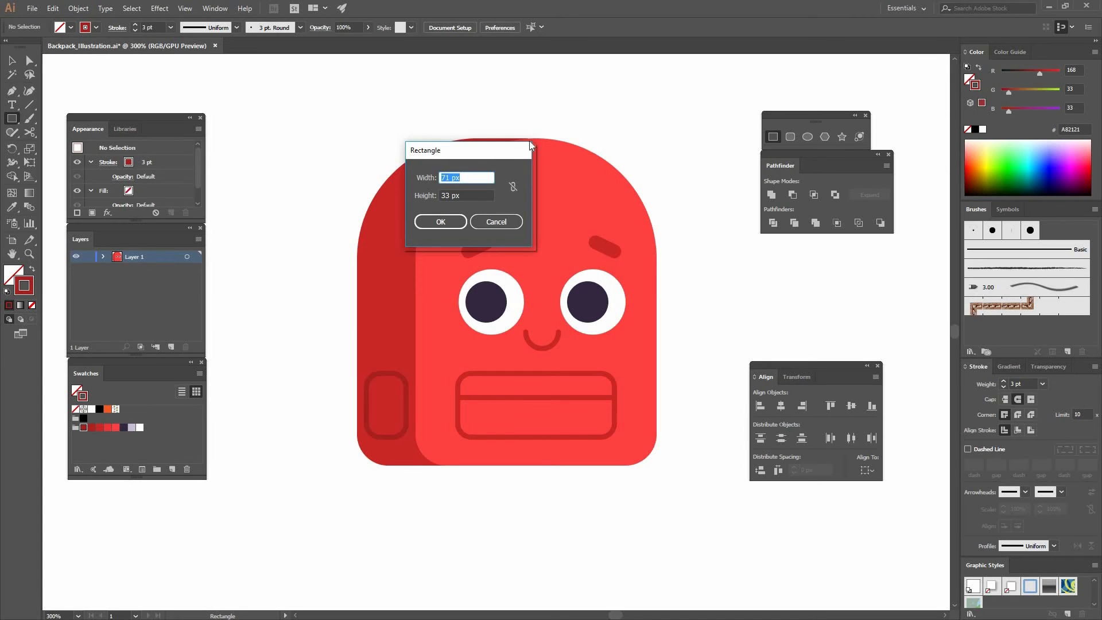
{"action": "type", "text": "70"}
{"action": "key", "text": "Tab"}
{"action": "type", "text": "30"}
{"action": "key", "text": "Return"}
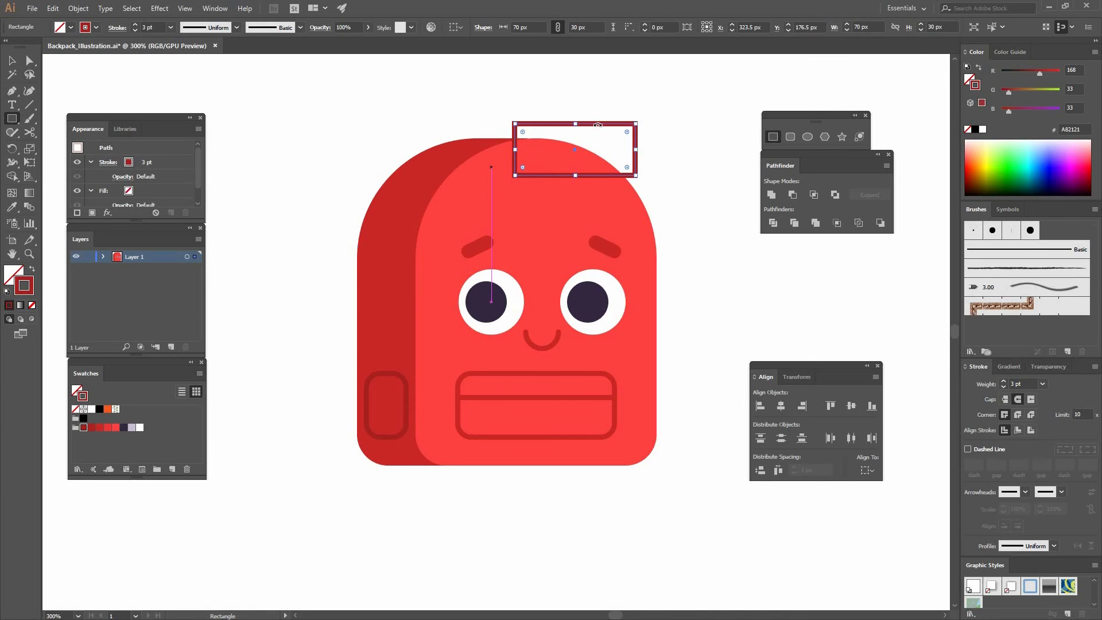
- Give the new rectangle a 17 pt stroke with round corner joins in red ED3737
{"action": "left_click", "coordinate": [978, 384]}
{"action": "type", "text": "17"}
{"action": "key", "text": "Return"}
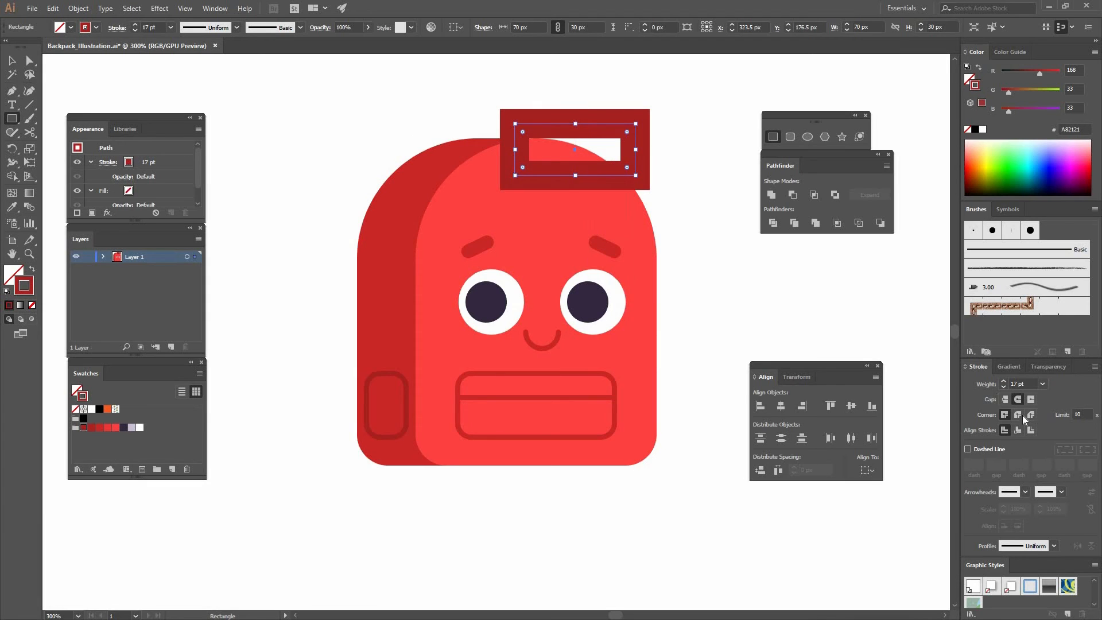
{"action": "left_click", "coordinate": [1015, 415]}
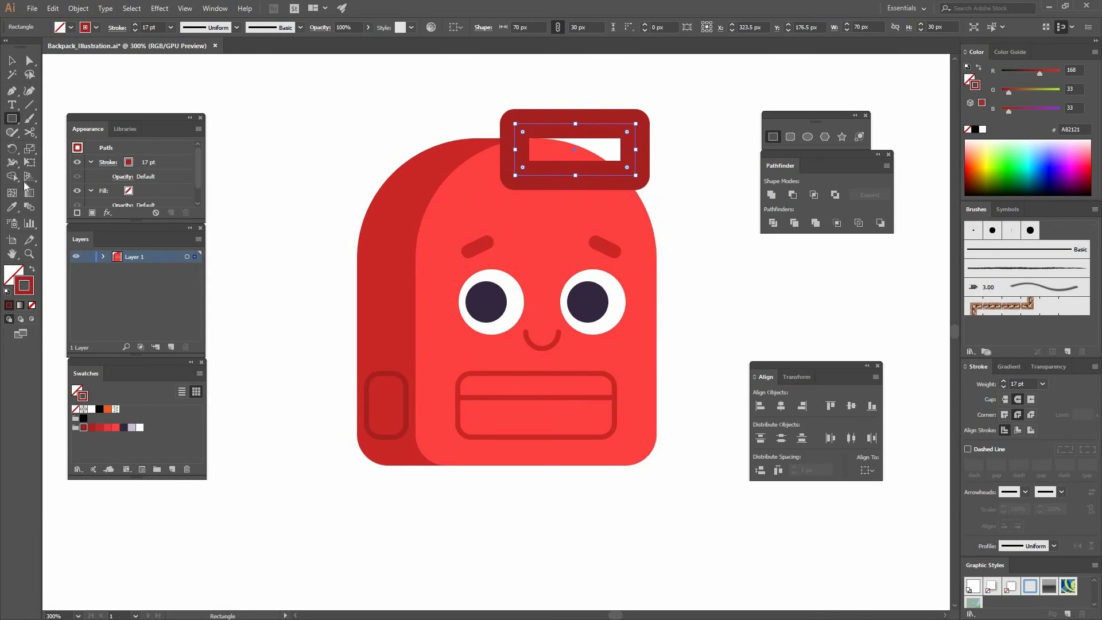
{"action": "left_click", "coordinate": [109, 428]}
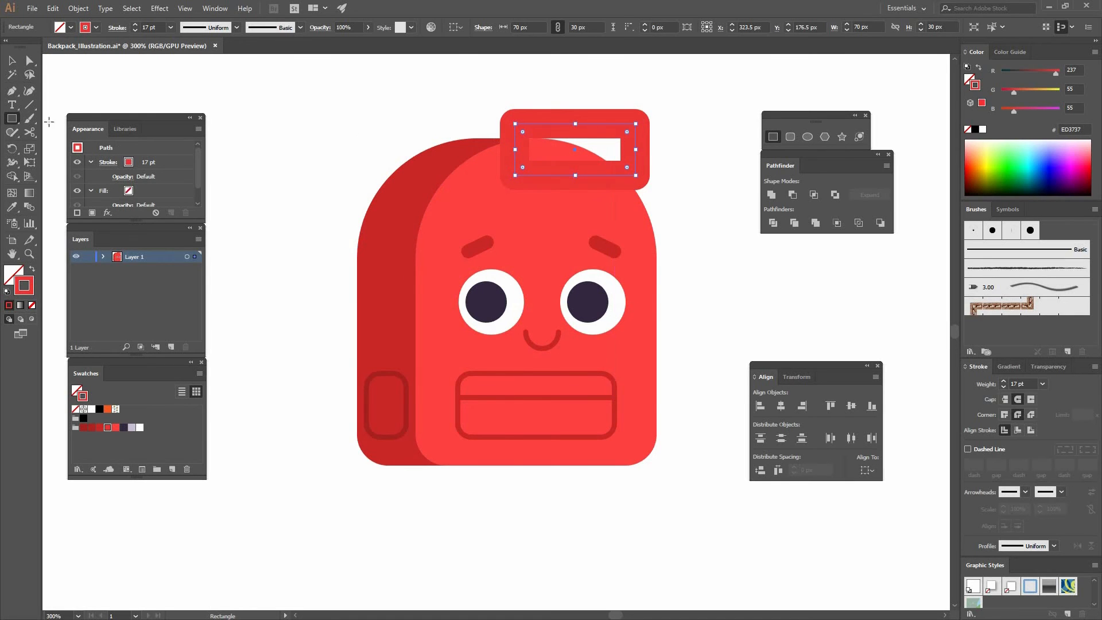
- Cut the outline at its two lower corners with the Scissors tool and delete the bottom segment to leave an open handle
{"action": "left_click", "coordinate": [31, 134]}
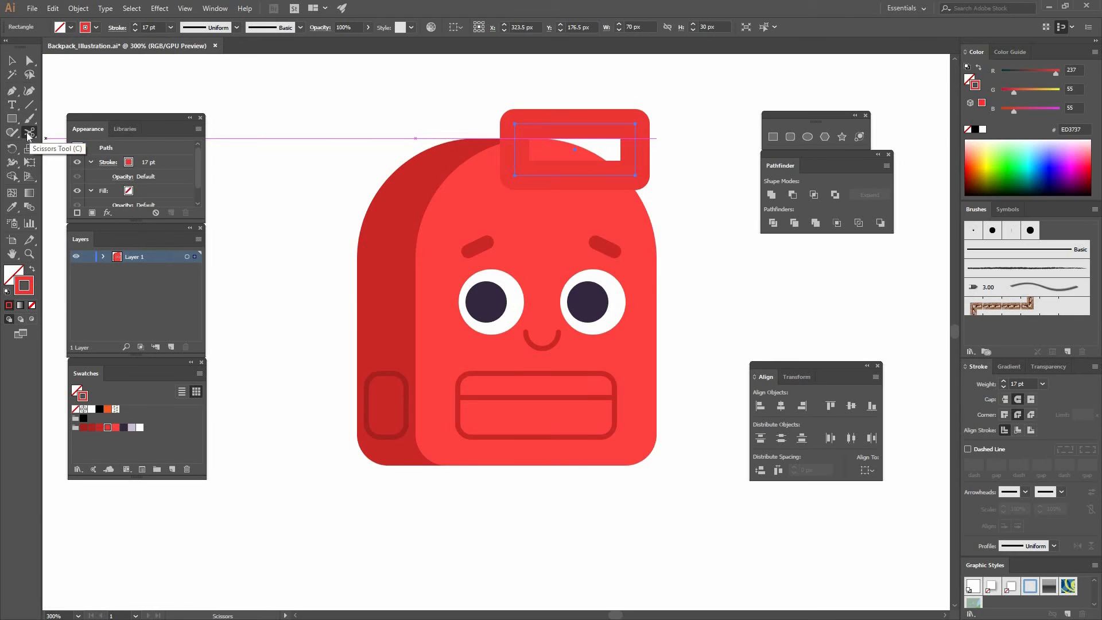
{"action": "left_click", "coordinate": [30, 133]}
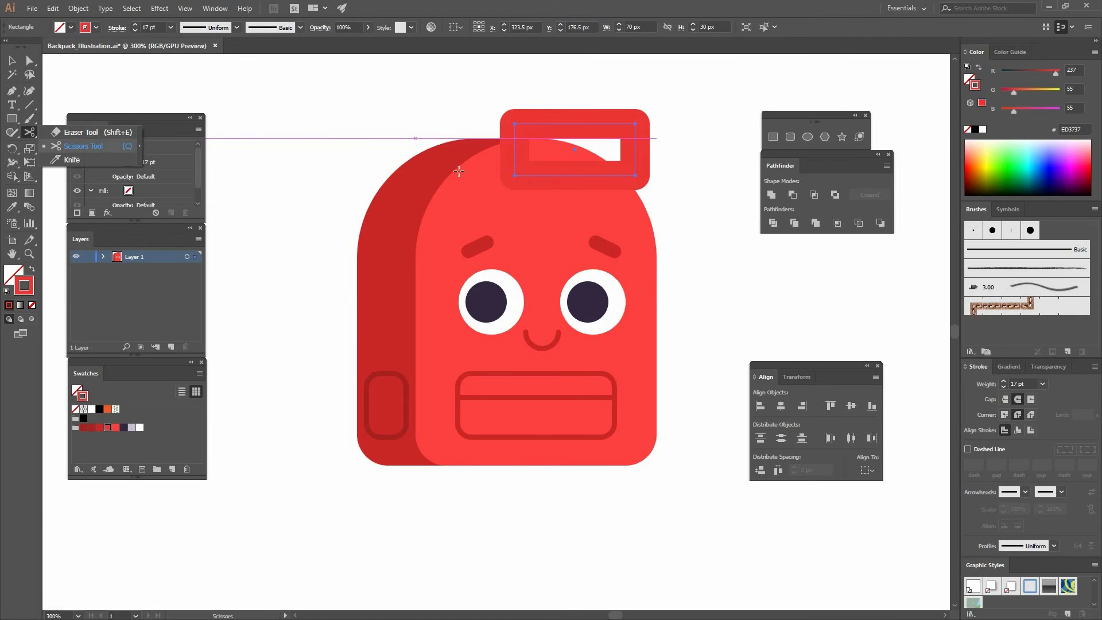
{"action": "left_click", "coordinate": [516, 175]}
{"action": "left_click", "coordinate": [635, 175]}
{"action": "key", "text": "v"}
{"action": "key", "text": "ctrl+shift+a"}
{"action": "left_click", "coordinate": [588, 179]}
{"action": "key", "text": "Delete"}
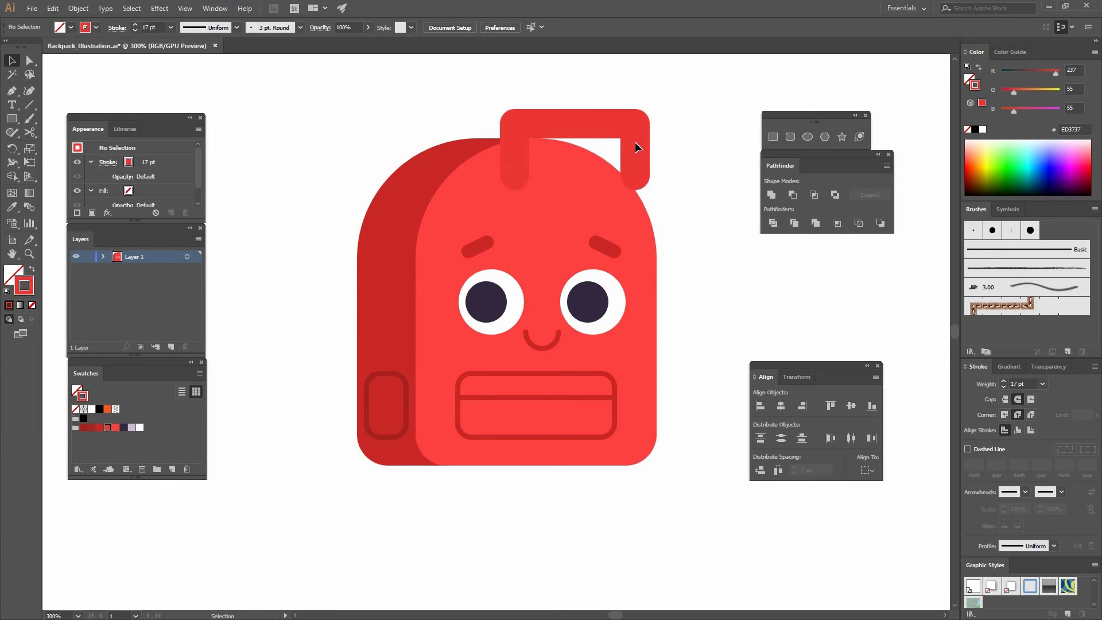
- Move the handle onto the backpack's top between side and front, and send it to the back together with the dark side shape
{"action": "left_click_drag", "start_coordinate": [635, 147], "coordinate": [561, 134]}
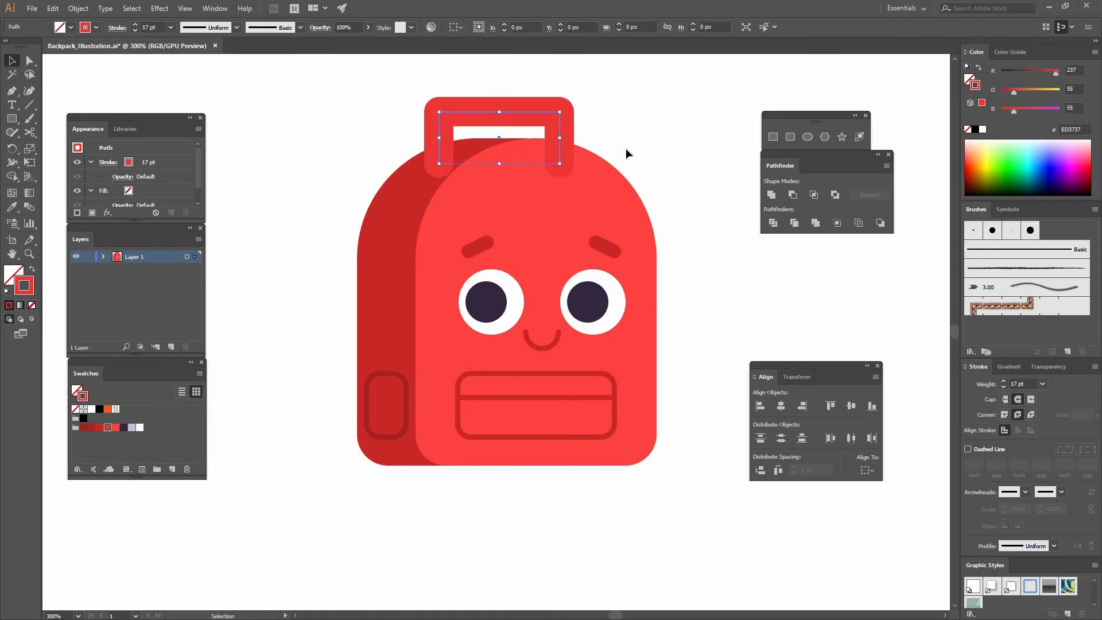
{"action": "left_click", "coordinate": [395, 194], "text": "shift"}
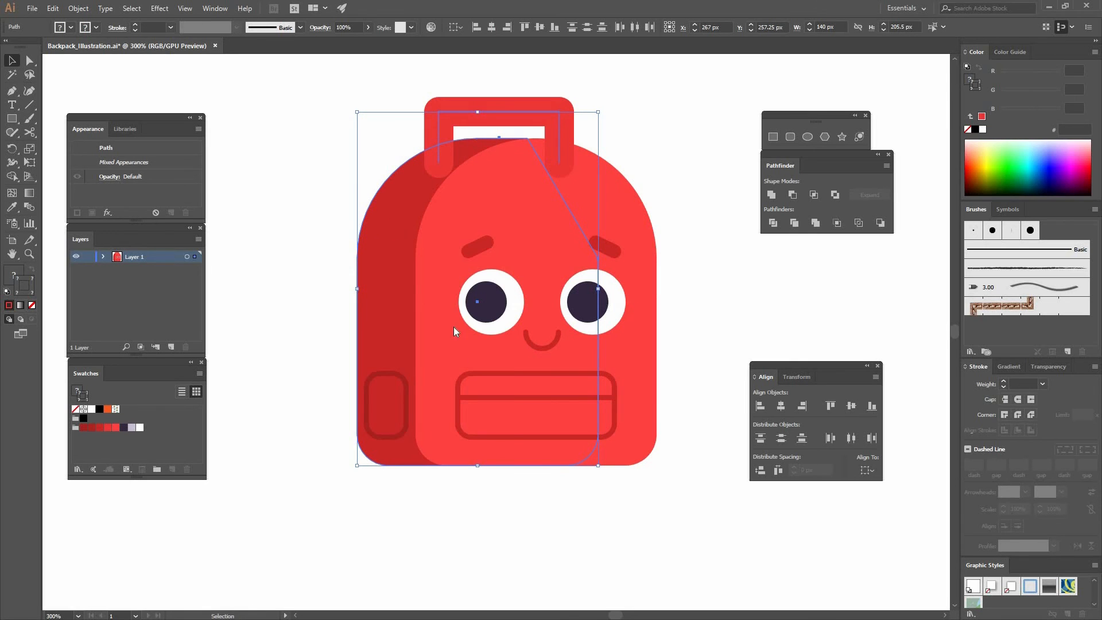
{"action": "right_click", "coordinate": [392, 226]}
{"action": "mouse_move", "coordinate": [431, 391]}
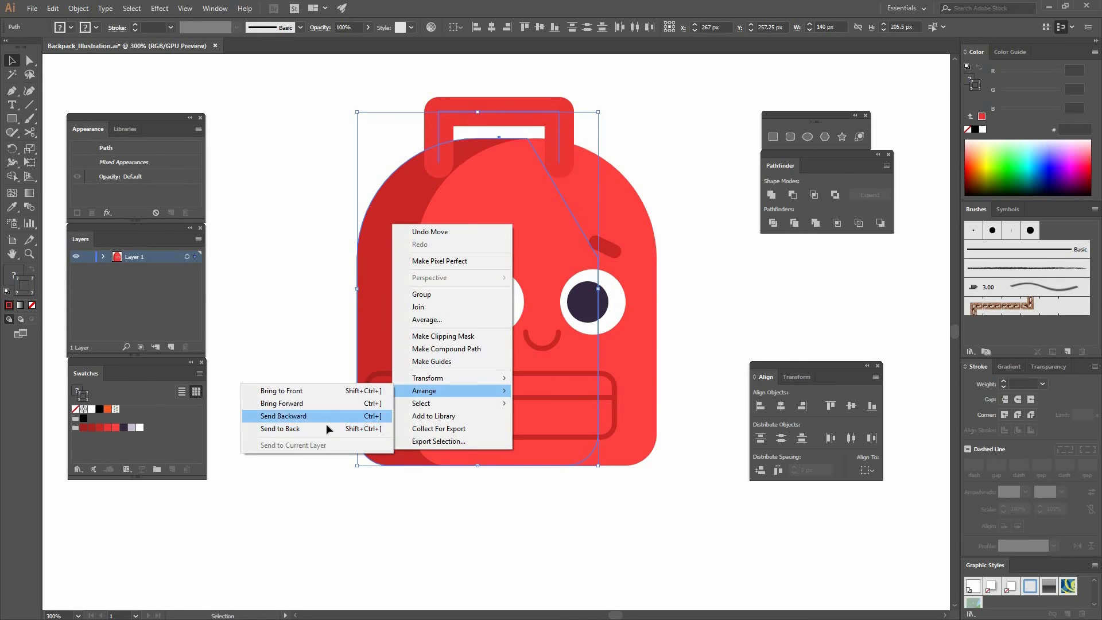
{"action": "left_click", "coordinate": [280, 429]}
{"action": "left_click", "coordinate": [651, 150]}
- Round the handle's two upper corners with a radius of about 15.5 px
{"action": "key", "text": "a"}
{"action": "left_click_drag", "start_coordinate": [523, 113], "coordinate": [581, 125]}
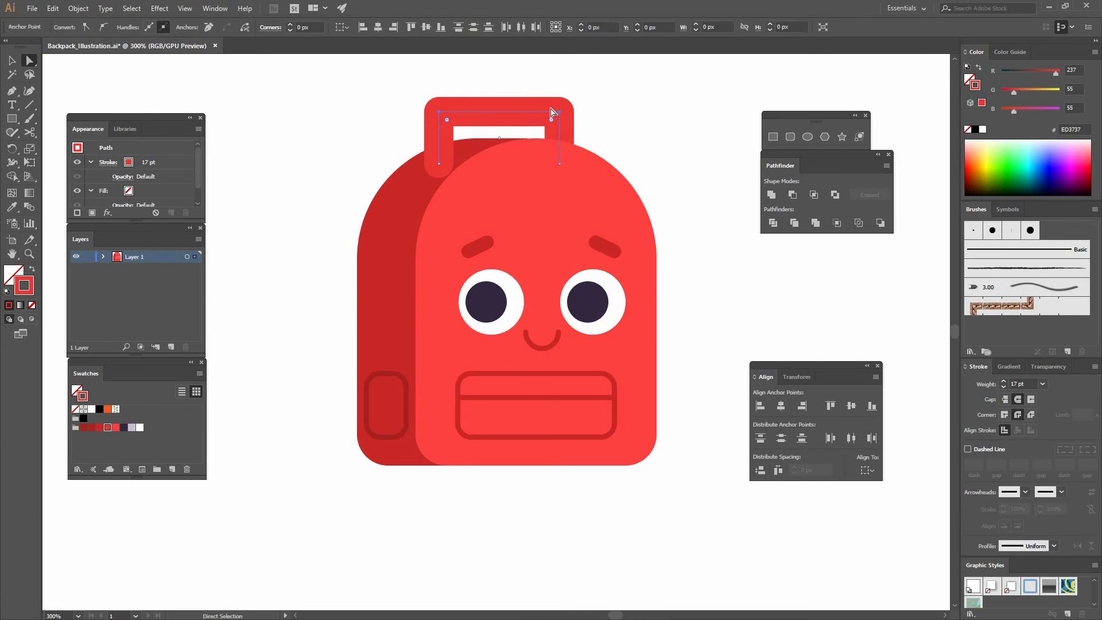
{"action": "left_click_drag", "start_coordinate": [526, 146], "coordinate": [532, 138]}
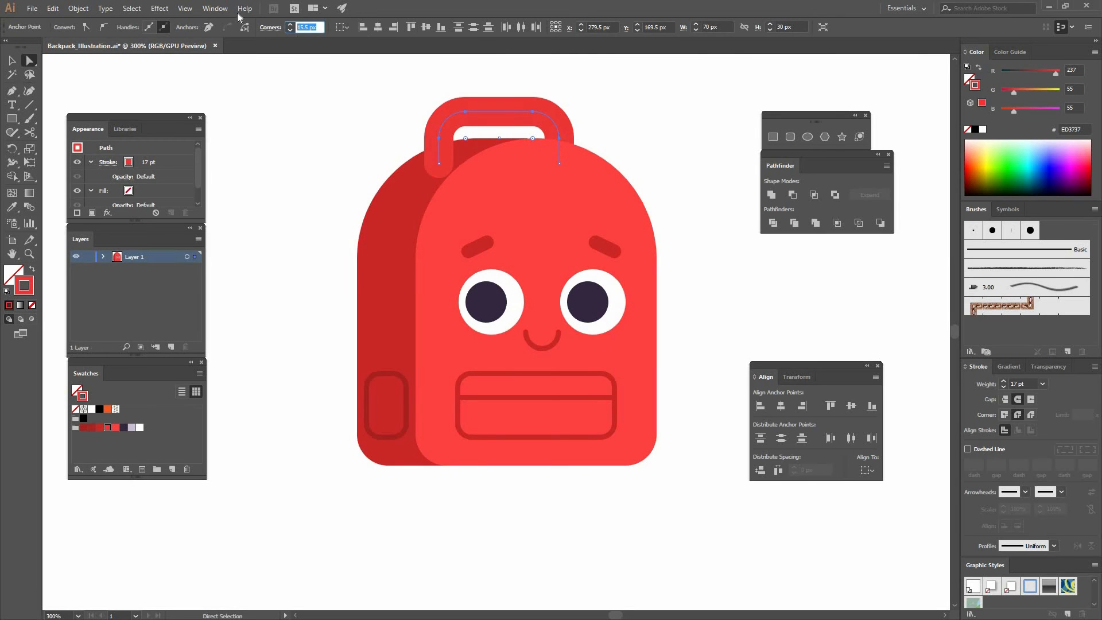
{"action": "key", "text": "Return"}
{"action": "left_click", "coordinate": [521, 64]}
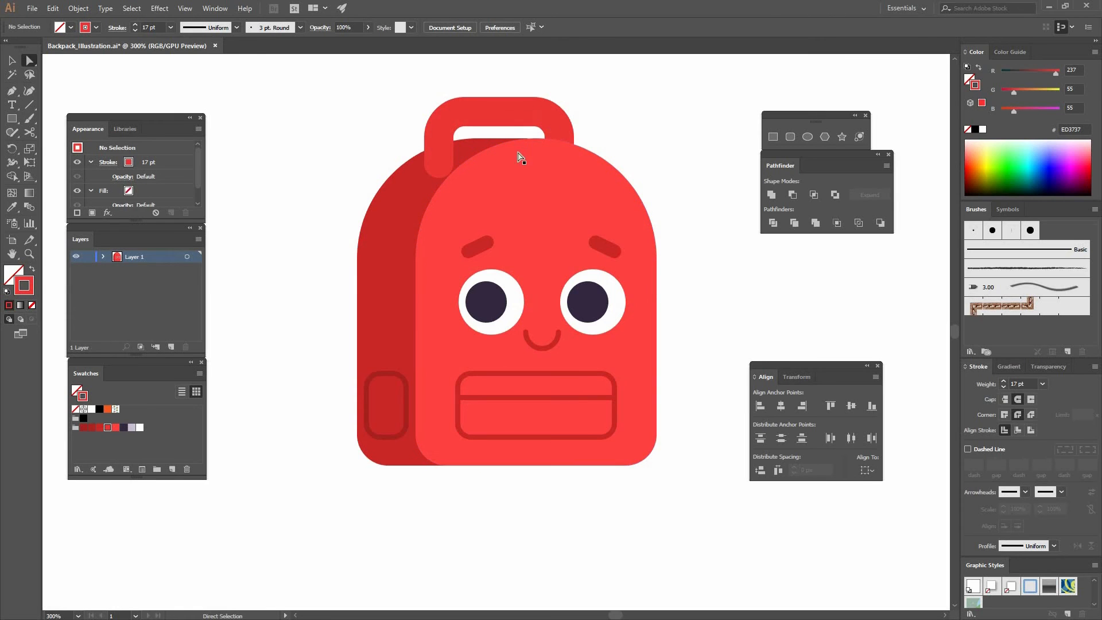
- Move the handle straight up about 5 px
{"action": "key", "text": "v"}
{"action": "mouse_move", "coordinate": [559, 138]}
{"action": "left_mouse_down"}
{"action": "mouse_move", "coordinate": [632, 187]}
{"action": "mouse_move", "coordinate": [559, 129]}
{"action": "left_mouse_up"}
{"action": "key", "text": "ctrl+shift+a"}
- Nudge the two pupils together about 1 px to the right
{"action": "scroll", "coordinate": [453, 287], "scroll_direction": "down", "scroll_amount": 3}
{"action": "left_click", "coordinate": [599, 253]}
{"action": "key", "text": "Right"}
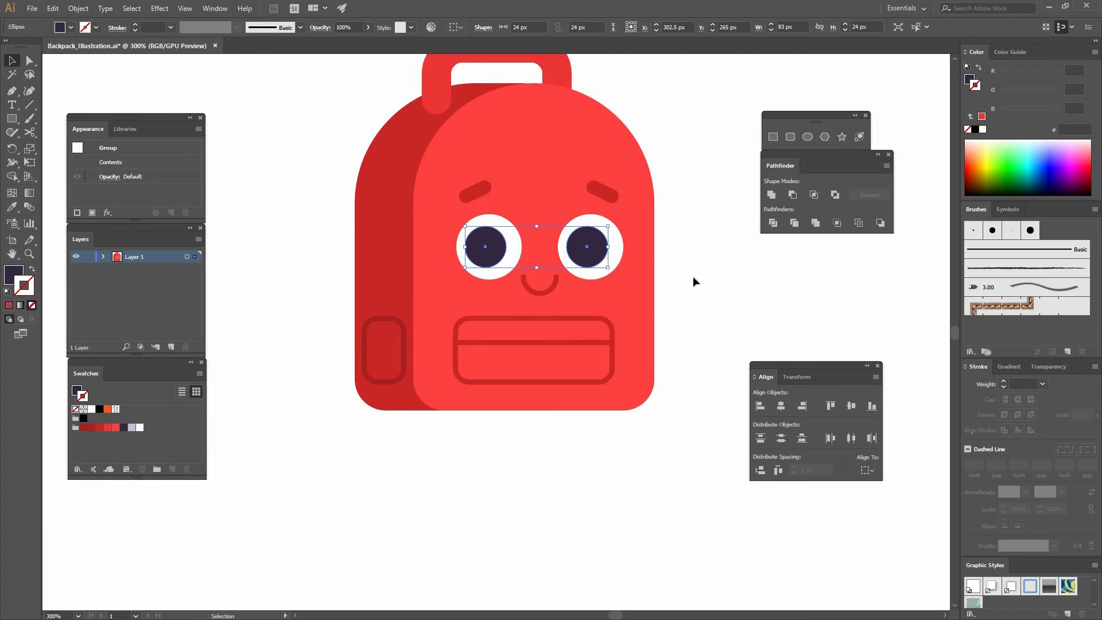
{"action": "left_click", "coordinate": [739, 324]}
- Draw an 18 by 25 px rectangle over the lower edge of the front pocket and fill it with dark red A82121
{"action": "left_click_drag", "start_coordinate": [603, 344], "coordinate": [569, 342]}
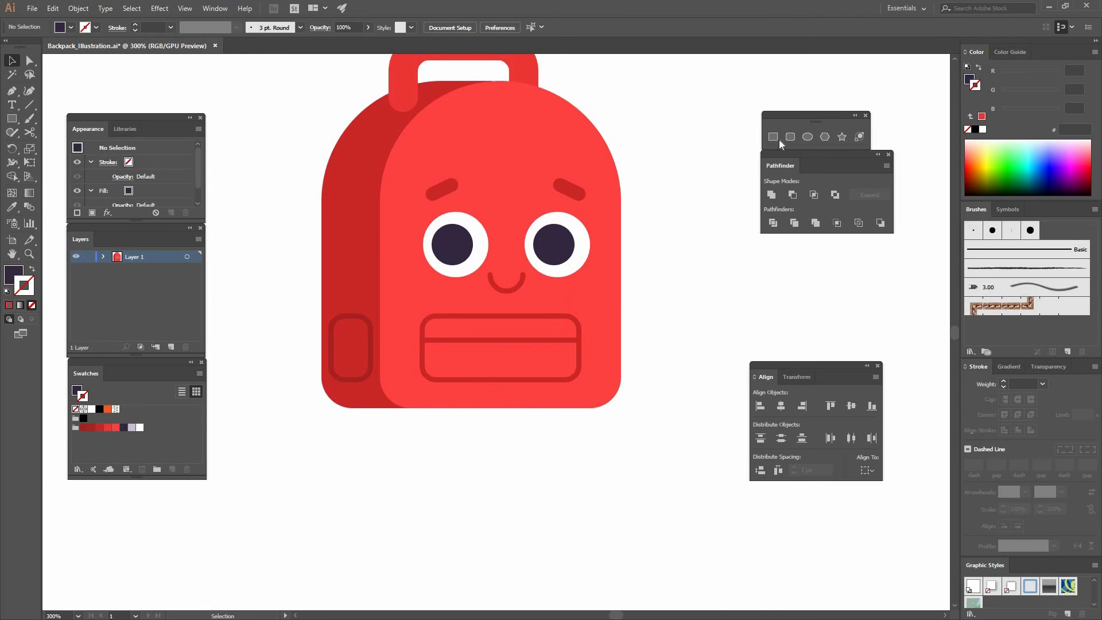
{"action": "key", "text": "m"}
{"action": "left_click", "coordinate": [468, 357]}
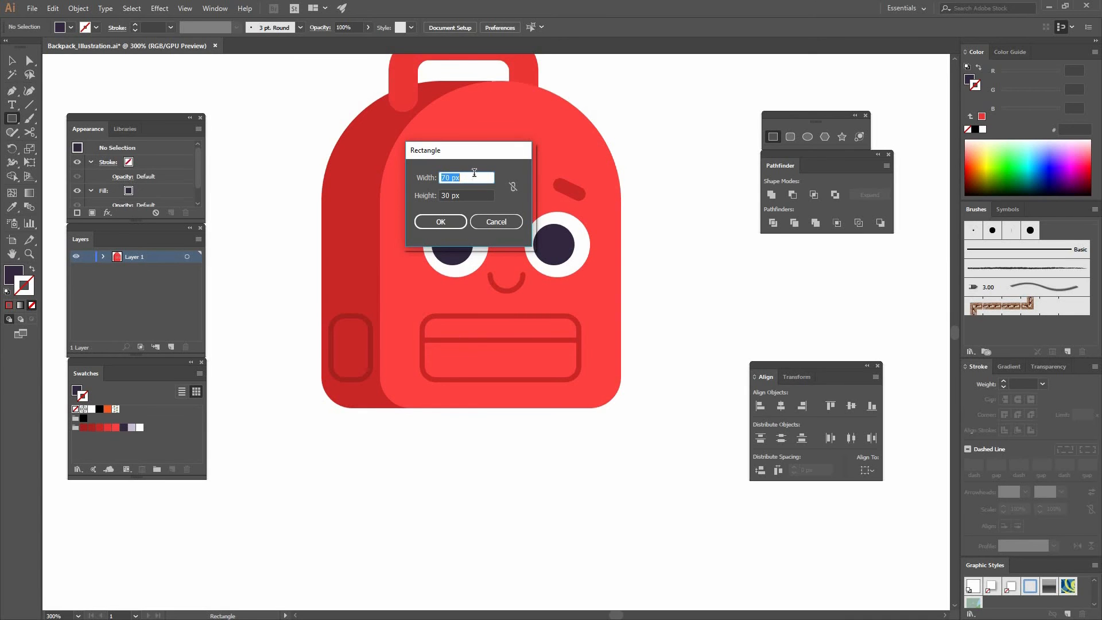
{"action": "type", "text": "18"}
{"action": "key", "text": "Tab"}
{"action": "key", "text": "Return"}
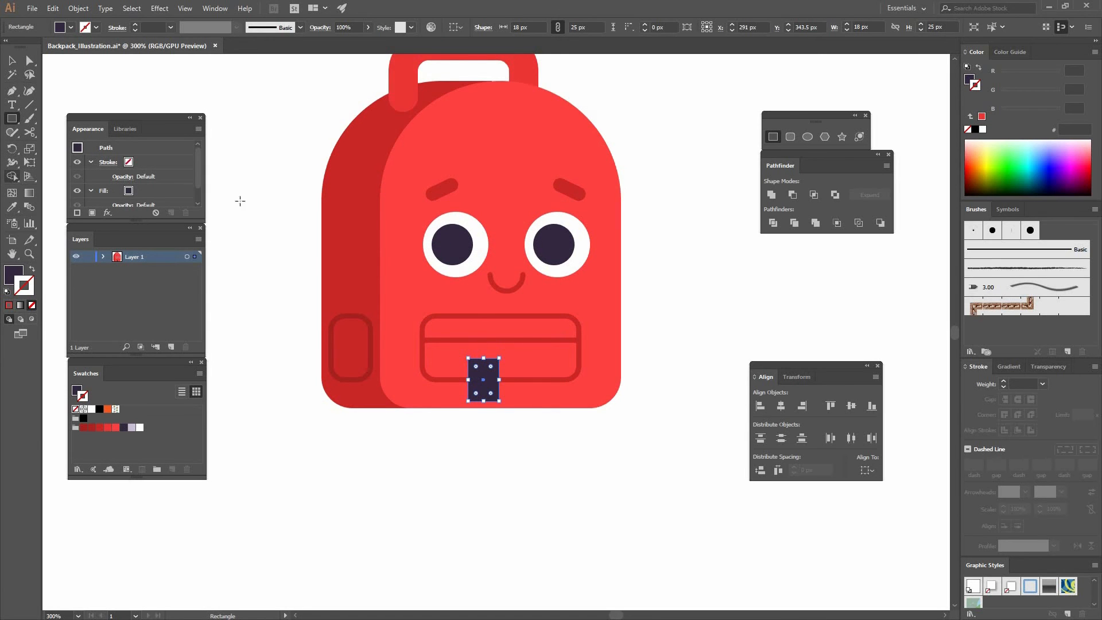
{"action": "left_click", "coordinate": [16, 272]}
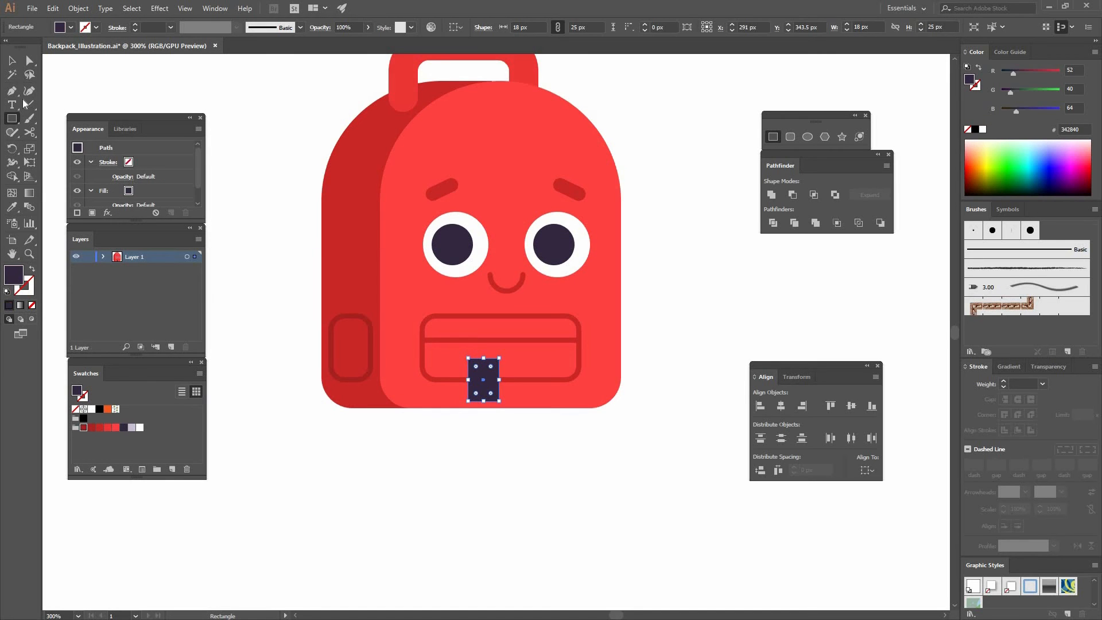
- Move the dark red rectangle to the backpack's lower left edge as a foot and send it to the back
{"action": "left_click", "coordinate": [12, 60]}
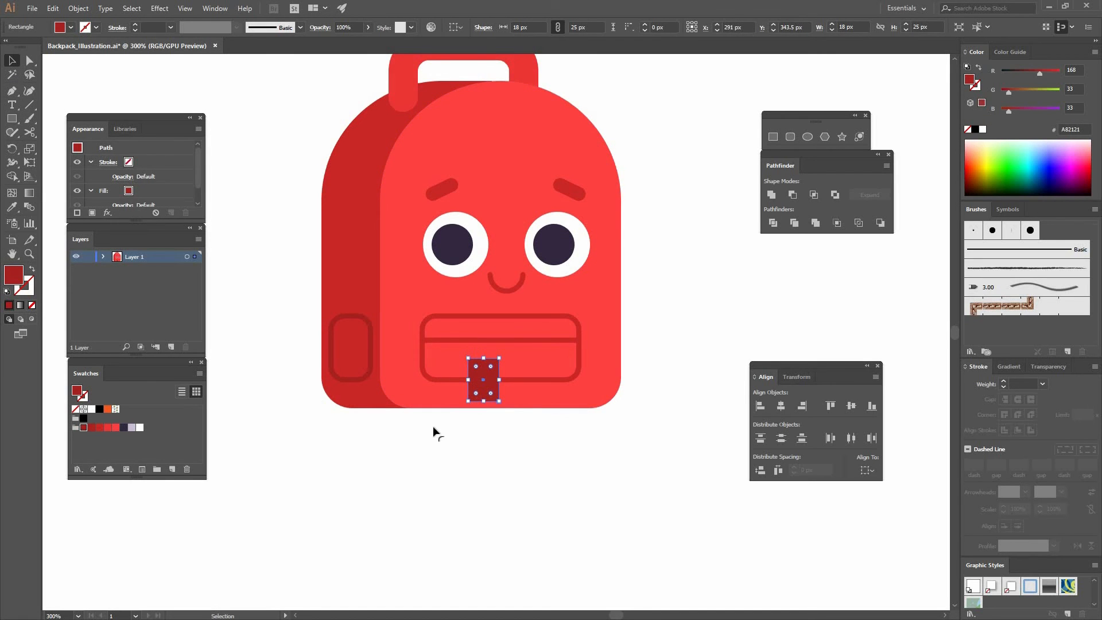
{"action": "left_click", "coordinate": [399, 428]}
{"action": "left_click_drag", "start_coordinate": [401, 424], "coordinate": [398, 413]}
{"action": "right_click", "coordinate": [396, 414]}
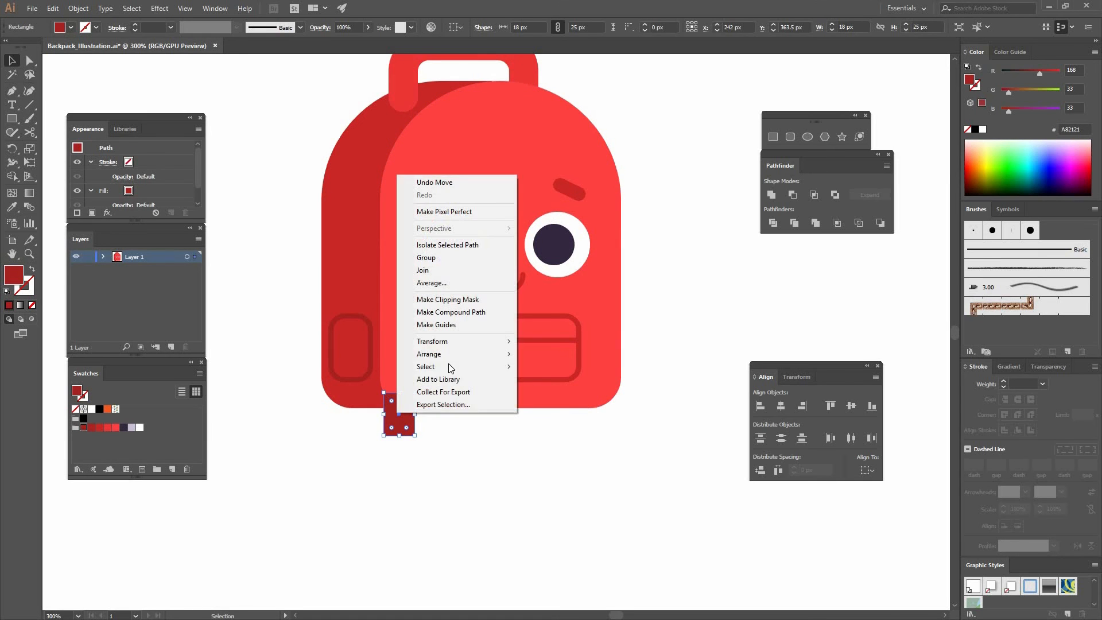
{"action": "mouse_move", "coordinate": [408, 355]}
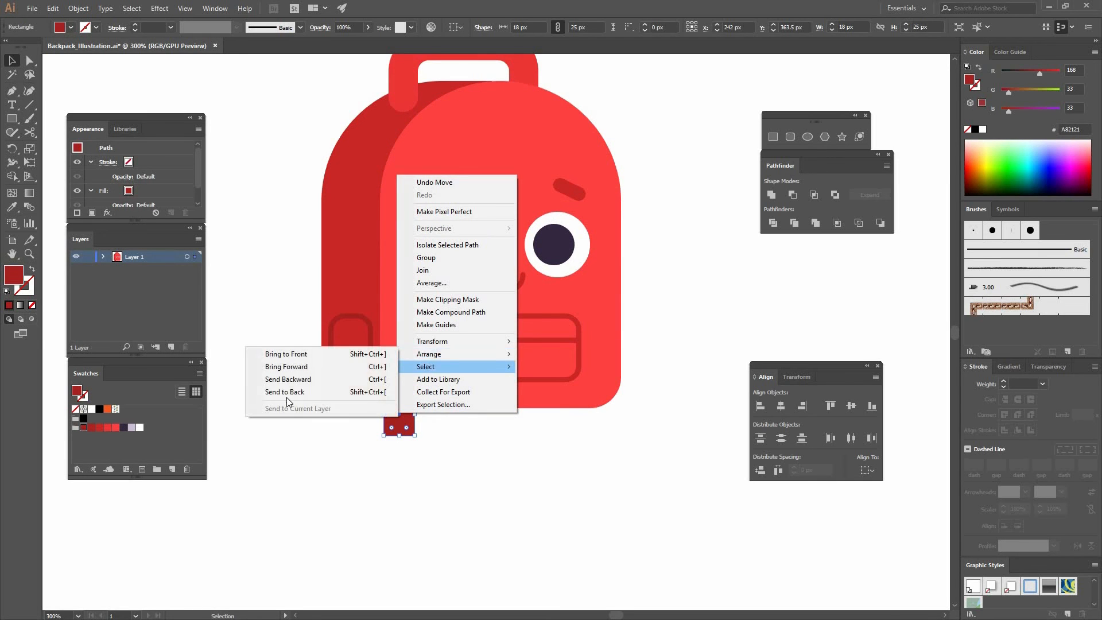
{"action": "left_click", "coordinate": [364, 390]}
- Duplicate the foot horizontally to the right end of the backpack's bottom edge
{"action": "left_click", "coordinate": [491, 439]}
{"action": "left_click_drag", "start_coordinate": [593, 430], "coordinate": [568, 425]}
{"action": "left_click_drag", "start_coordinate": [637, 396], "coordinate": [603, 485]}
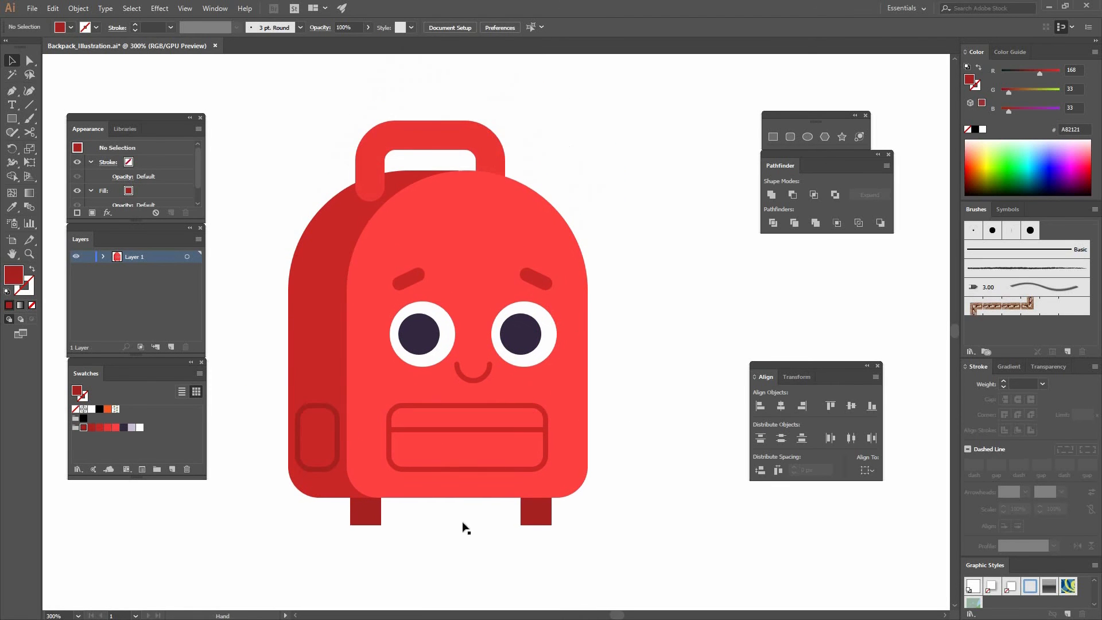
- Draw a curved V-shaped arm path about 48 px wide from the dark side to above the front pocket, with the pupils' 342840 as stroke and no fill
{"action": "left_click", "coordinate": [523, 331]}
{"action": "left_click", "coordinate": [630, 322]}
{"action": "left_click_drag", "start_coordinate": [567, 349], "coordinate": [587, 225]}
{"action": "left_click", "coordinate": [11, 92]}
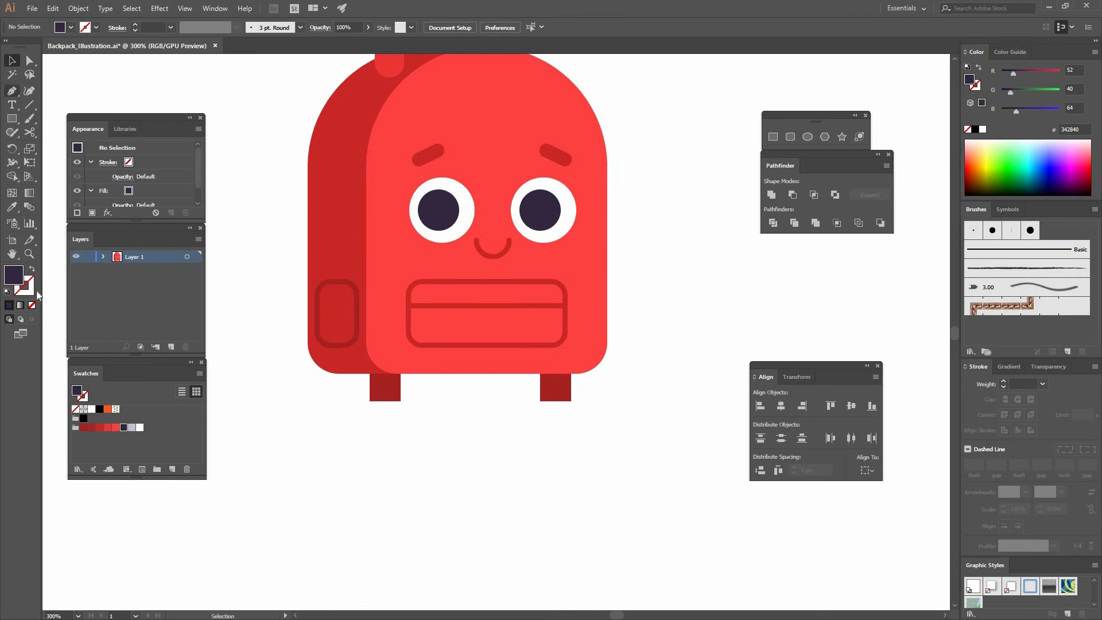
{"action": "left_click", "coordinate": [32, 269]}
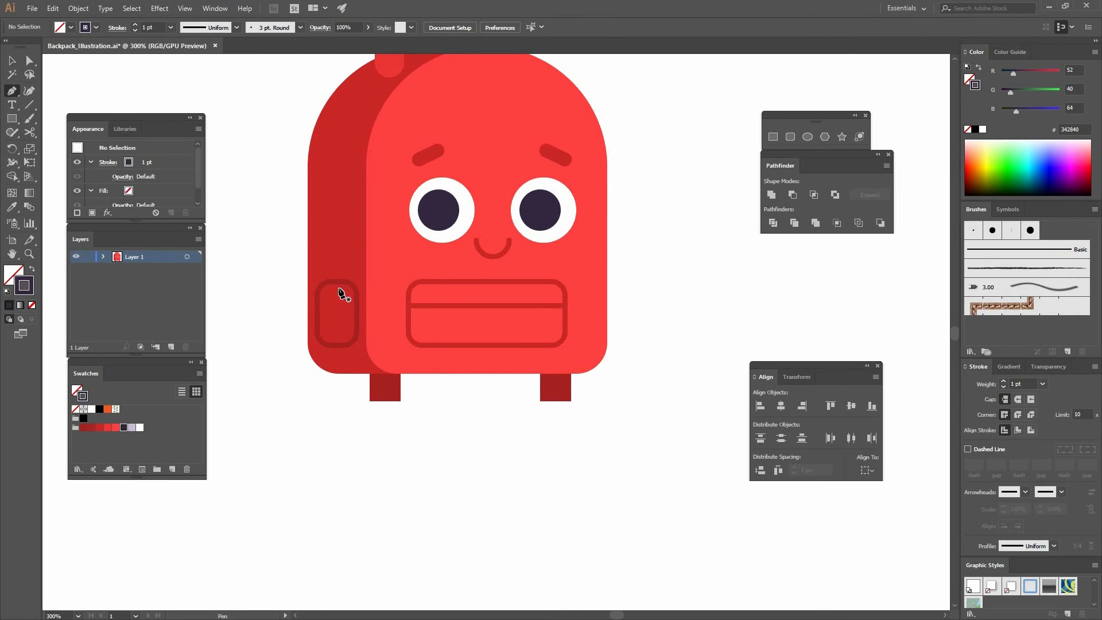
{"action": "left_click", "coordinate": [338, 242]}
{"action": "left_click", "coordinate": [380, 299]}
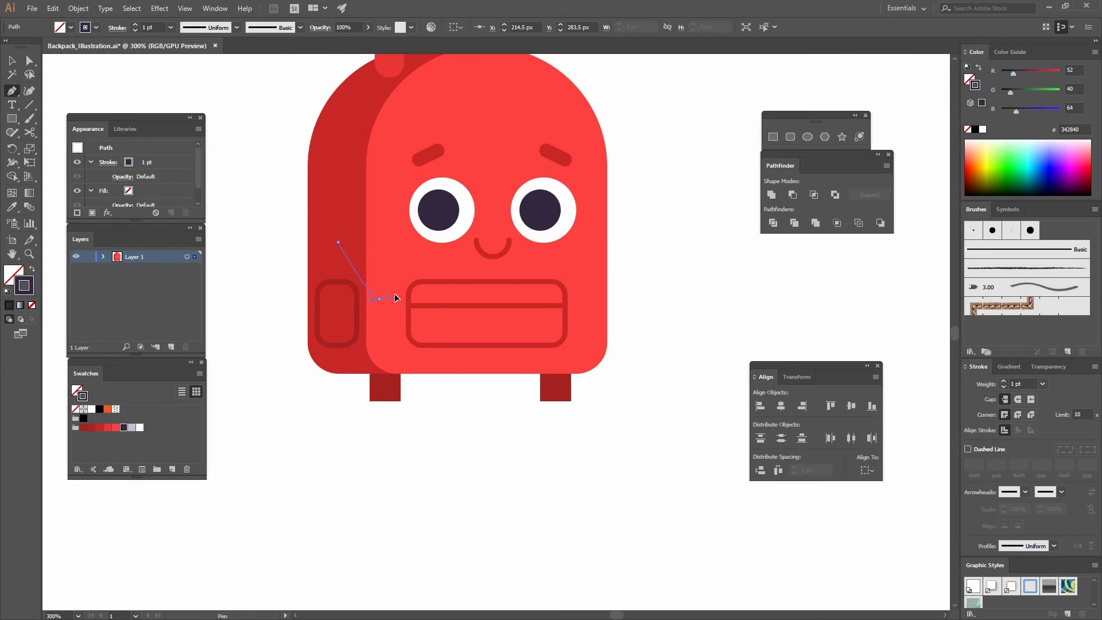
{"action": "left_click_drag", "start_coordinate": [392, 293], "coordinate": [422, 268]}
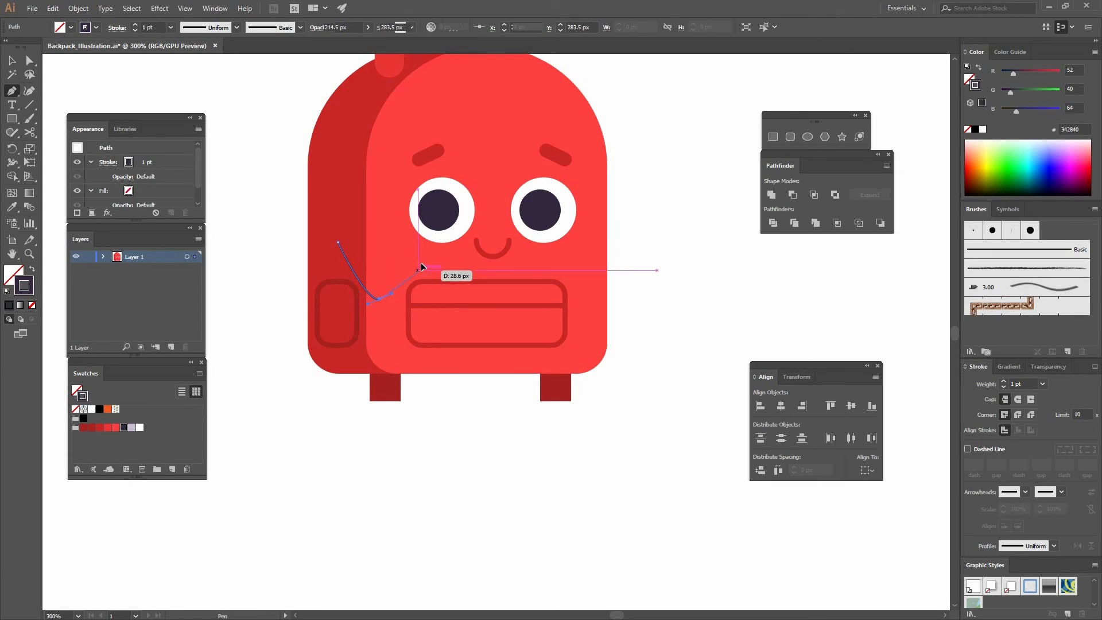
{"action": "left_click", "coordinate": [420, 263]}
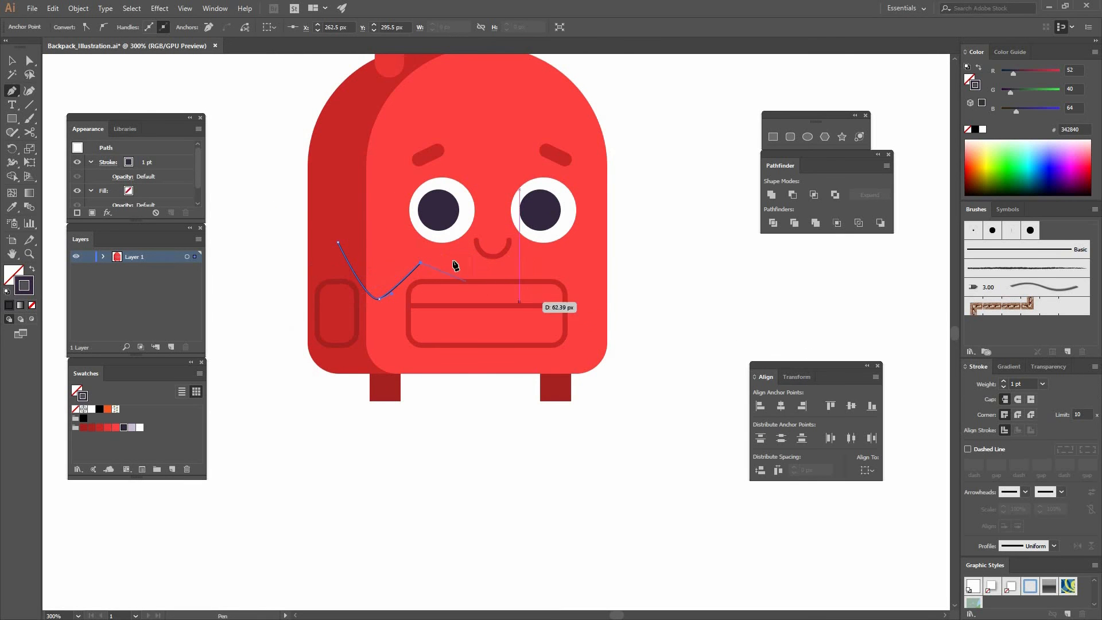
{"action": "key", "text": "v"}
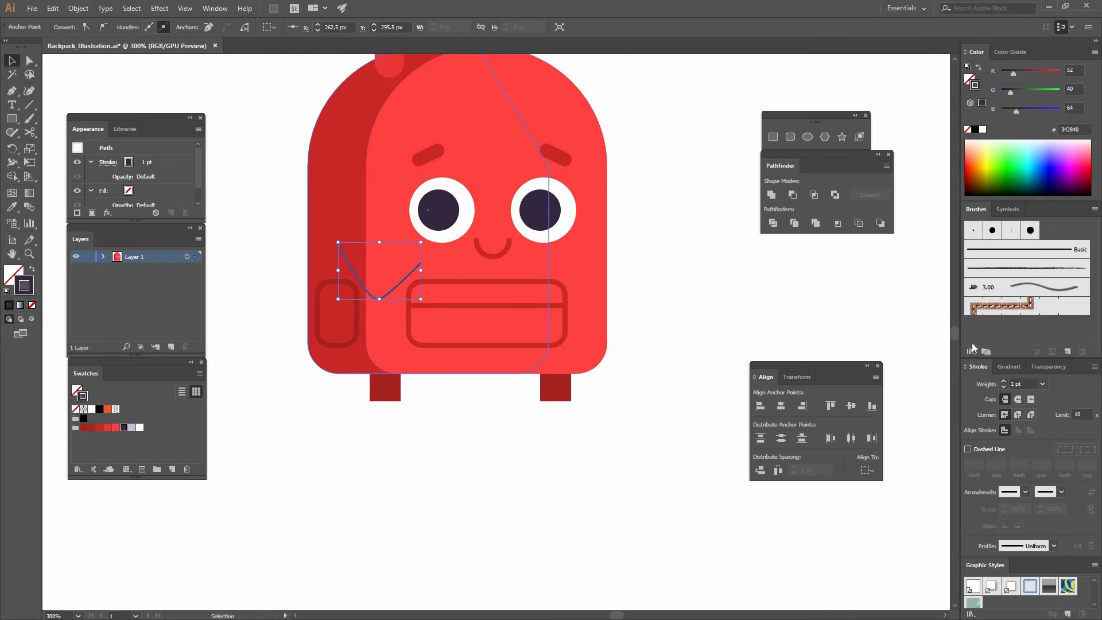
- Set the arm's stroke weight to 12 pt and give it round caps
{"action": "left_click", "coordinate": [1043, 383]}
{"action": "left_click", "coordinate": [1059, 271]}
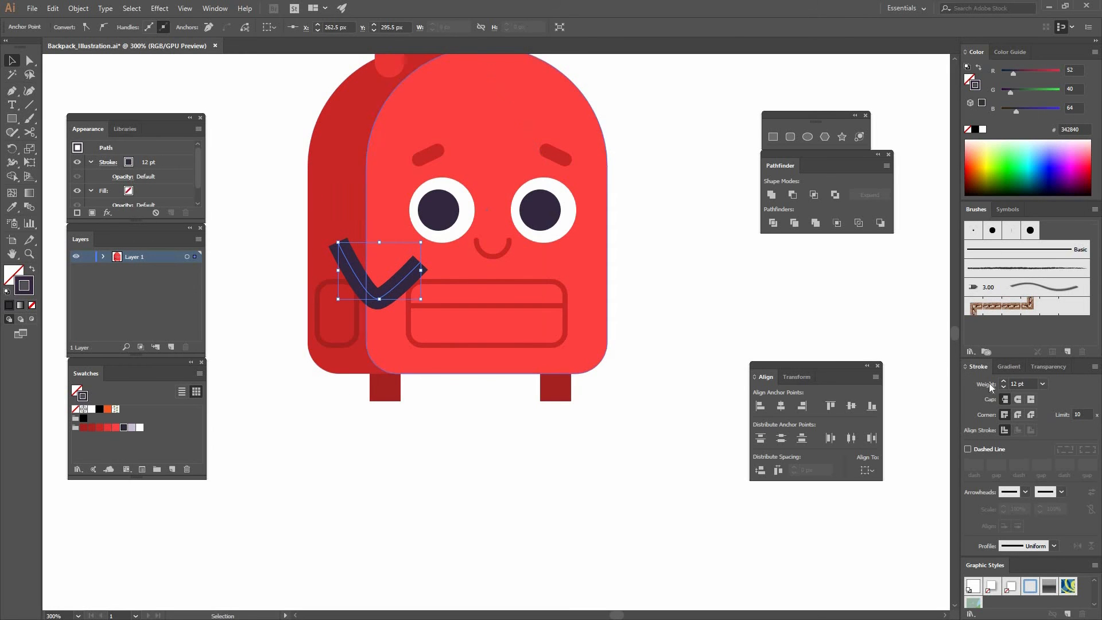
{"action": "left_click", "coordinate": [1019, 401]}
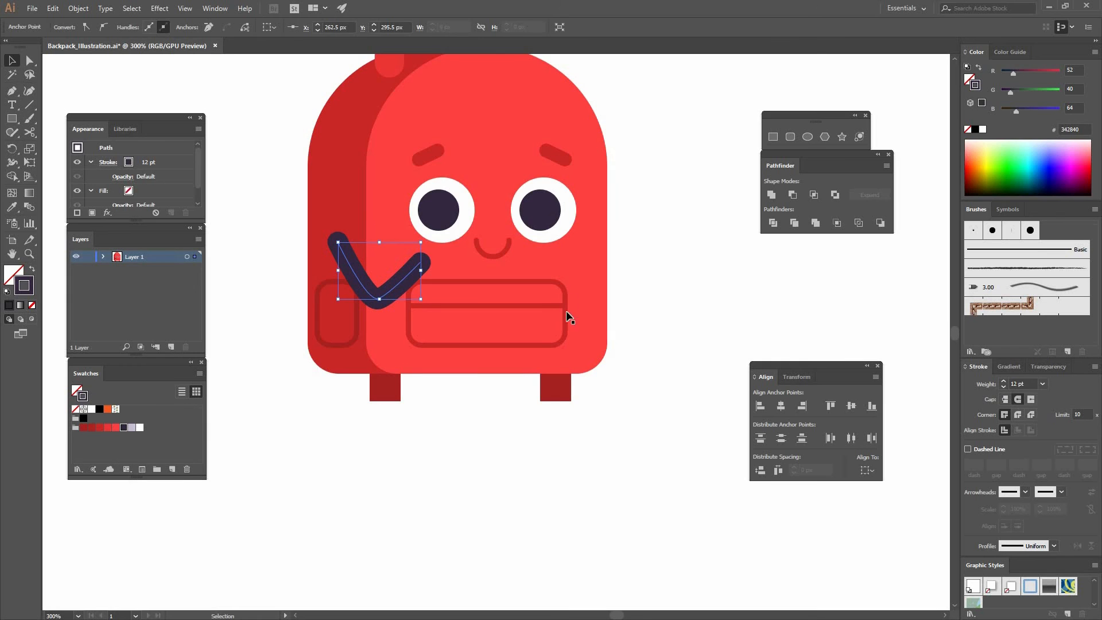
{"action": "key", "text": "ctrl+shift+a"}
{"action": "left_click_drag", "start_coordinate": [435, 339], "coordinate": [421, 425]}
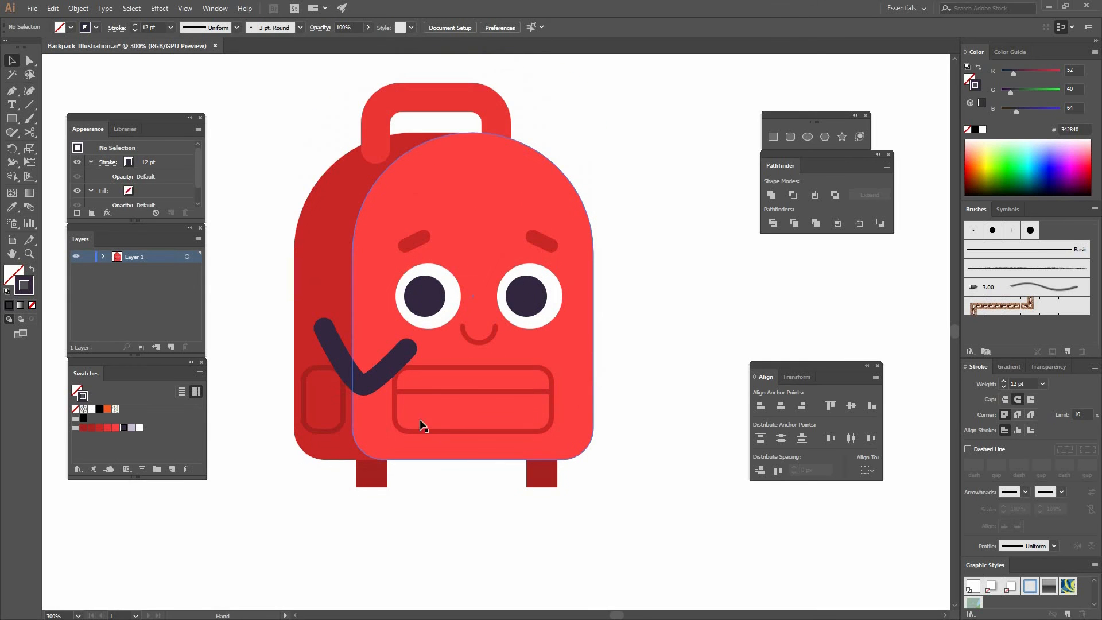
- Reduce the arm's stroke weight to 10 pt
{"action": "left_click", "coordinate": [395, 370]}
{"action": "left_click", "coordinate": [978, 384]}
{"action": "type", "text": "10"}
{"action": "key", "text": "Return"}
{"action": "key", "text": "ctrl+shift+a"}
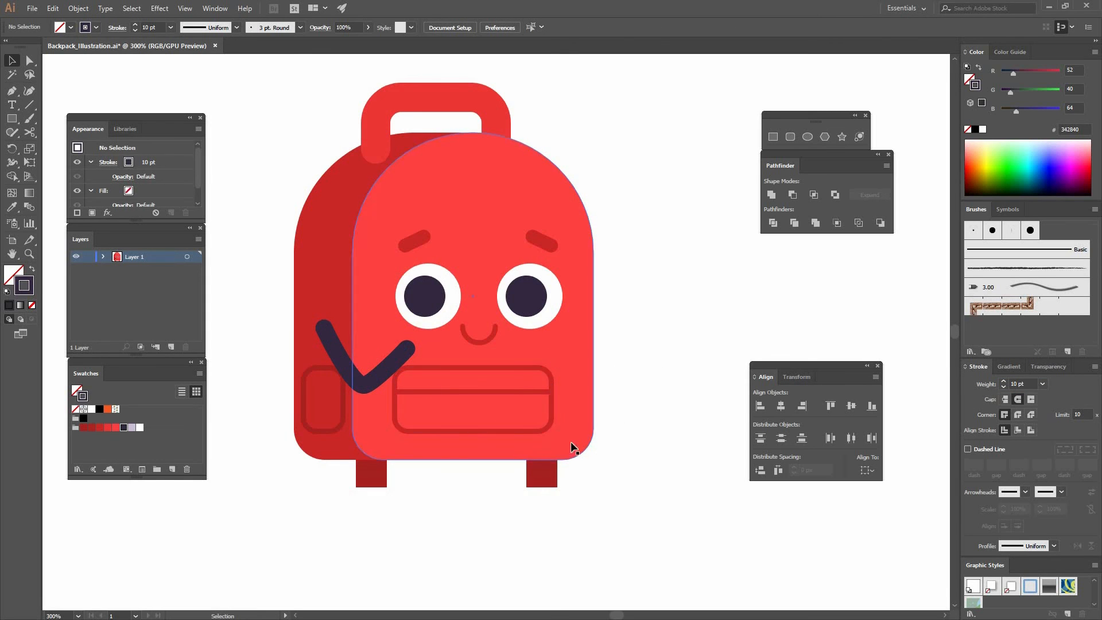
- Draw a bent leg about 29 by 72 px with the Pen tool from the backpack's bottom edge, with a curved thigh and straight lower part
{"action": "scroll", "coordinate": [605, 344], "scroll_direction": "down", "scroll_amount": 5}
{"action": "key", "text": "p"}
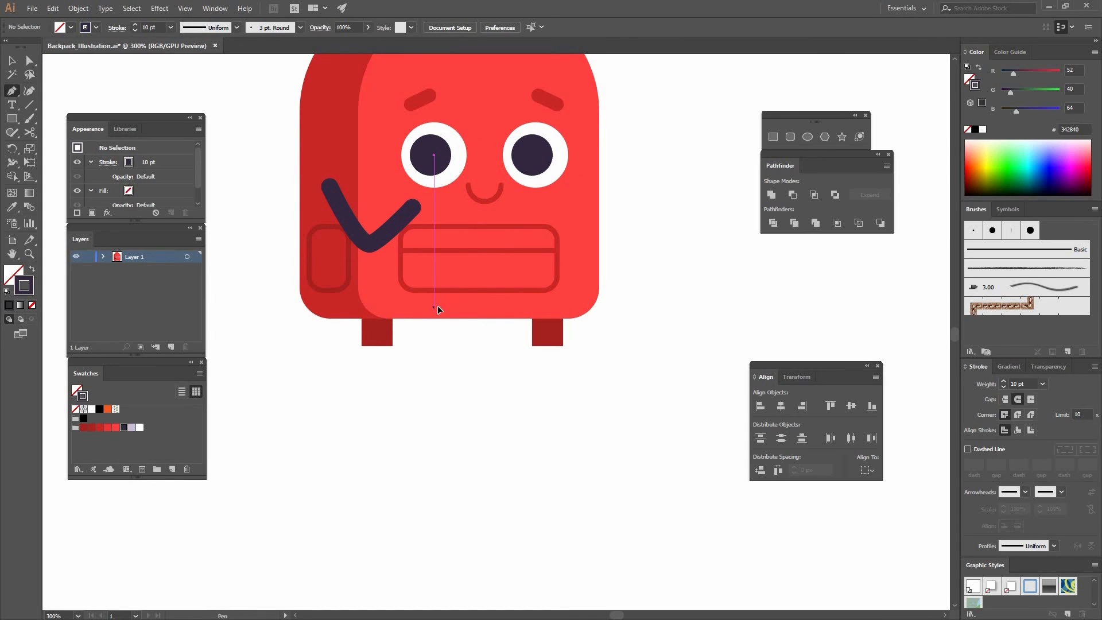
{"action": "left_click_drag", "start_coordinate": [344, 433], "coordinate": [353, 432]}
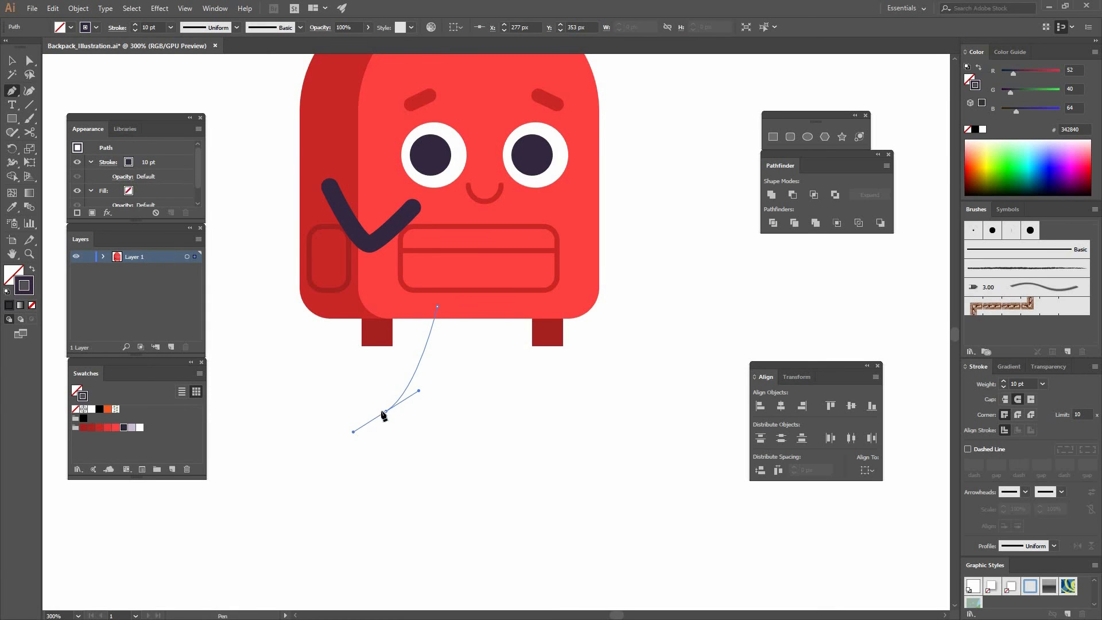
{"action": "key", "text": "ctrl+z"}
{"action": "left_click_drag", "start_coordinate": [387, 392], "coordinate": [352, 422]}
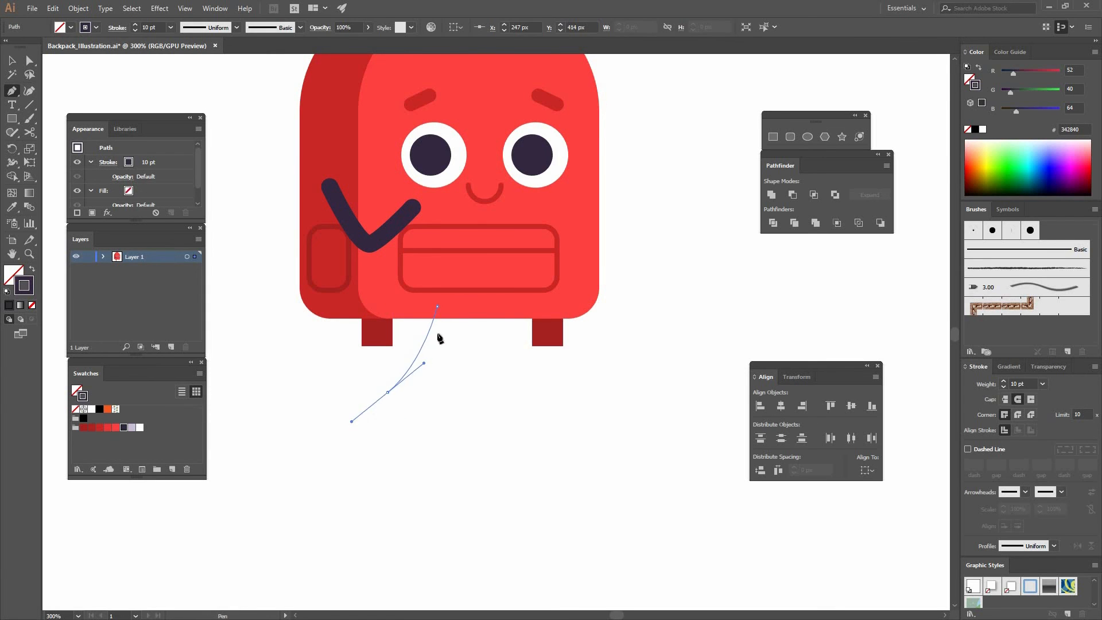
{"action": "left_click", "coordinate": [389, 394]}
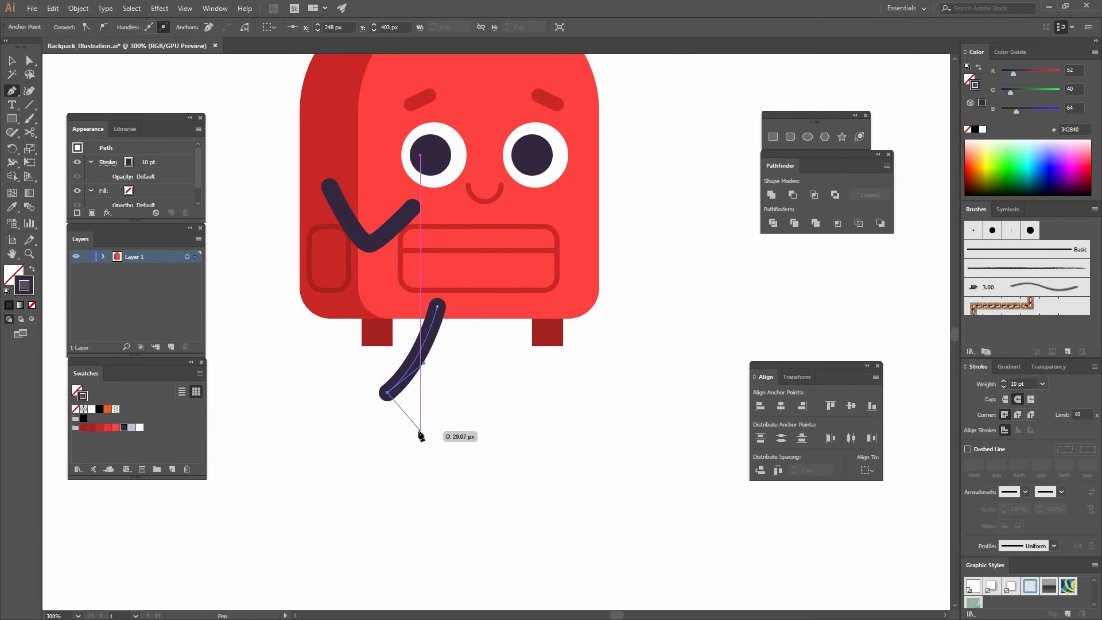
{"action": "left_click", "coordinate": [421, 431]}
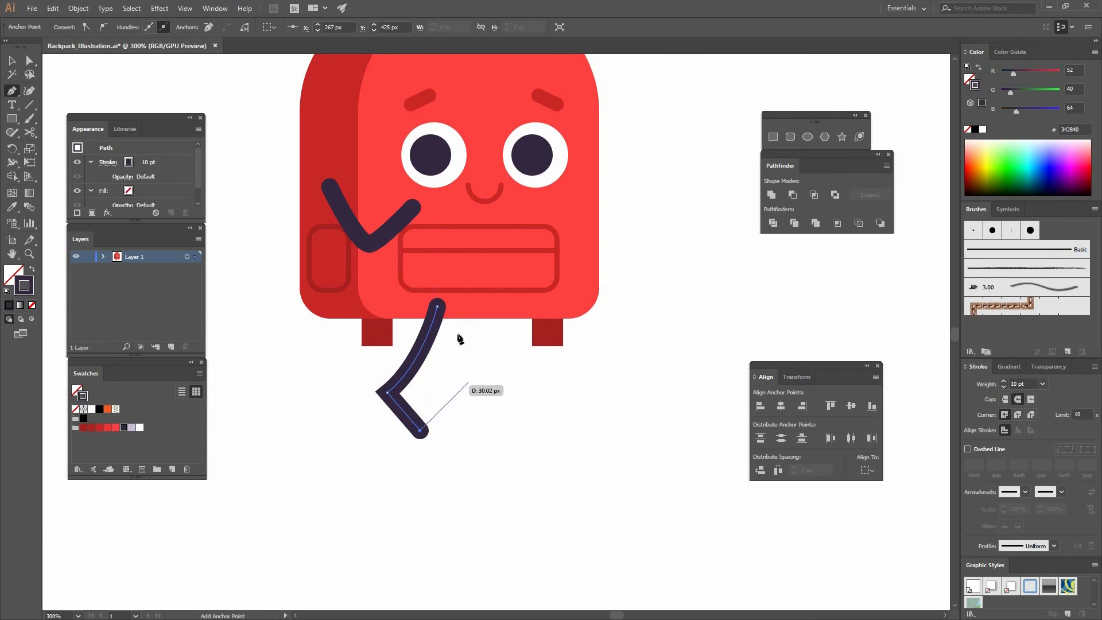
{"action": "key", "text": "Escape"}
- Draw a second leg beside the first with straight segments, running diagonally down to the right and ending in an upturned foot
{"action": "left_click", "coordinate": [536, 385]}
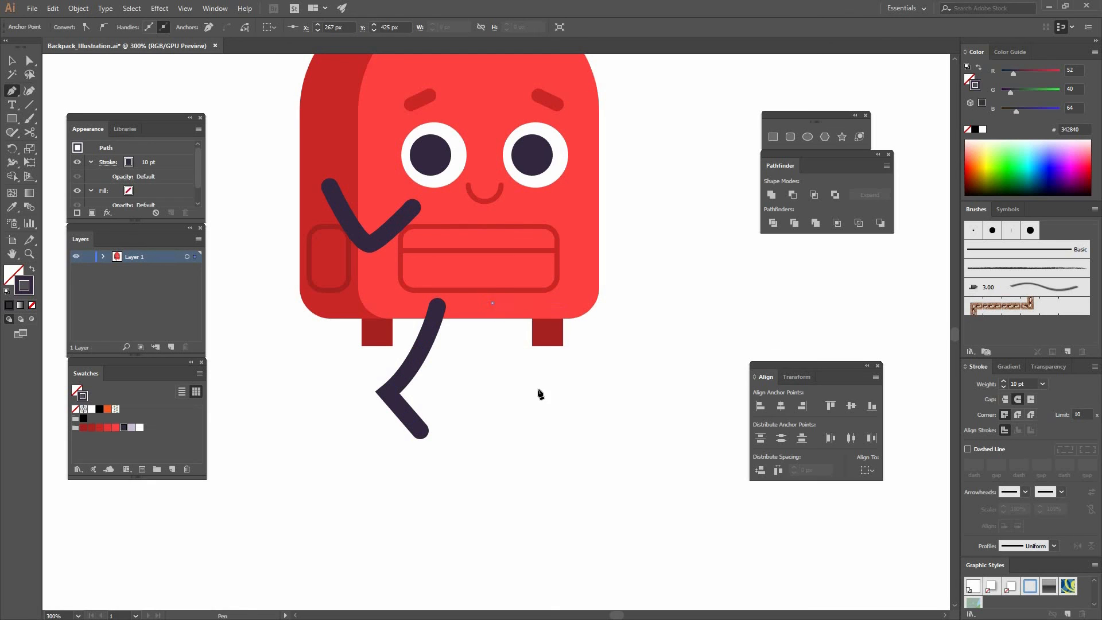
{"action": "key", "text": "ctrl+z"}
{"action": "left_click", "coordinate": [469, 306]}
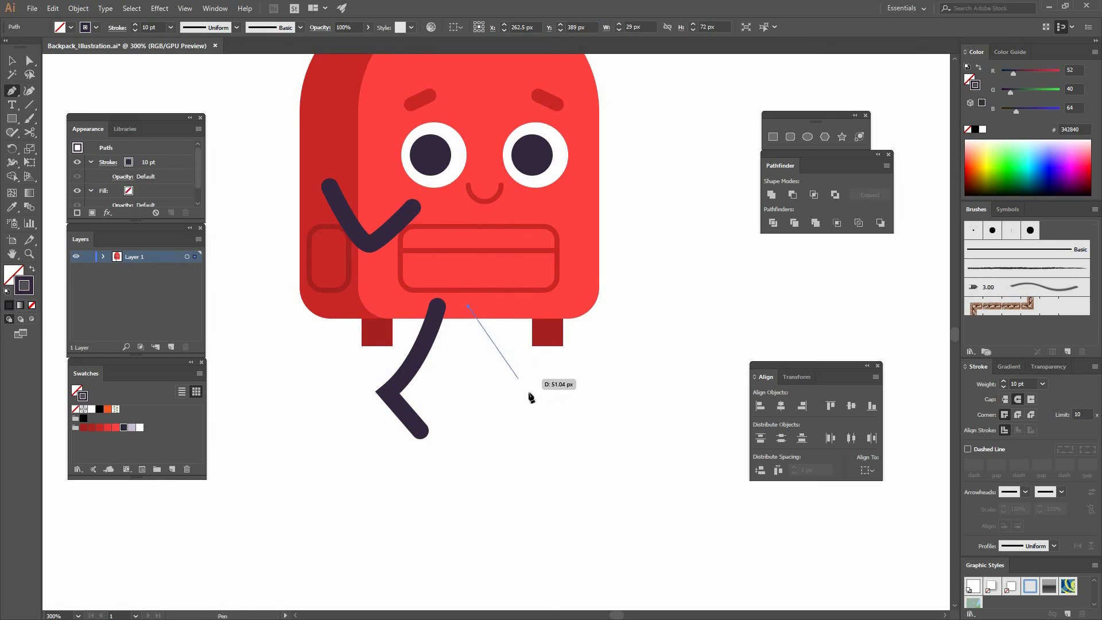
{"action": "left_click", "coordinate": [528, 392]}
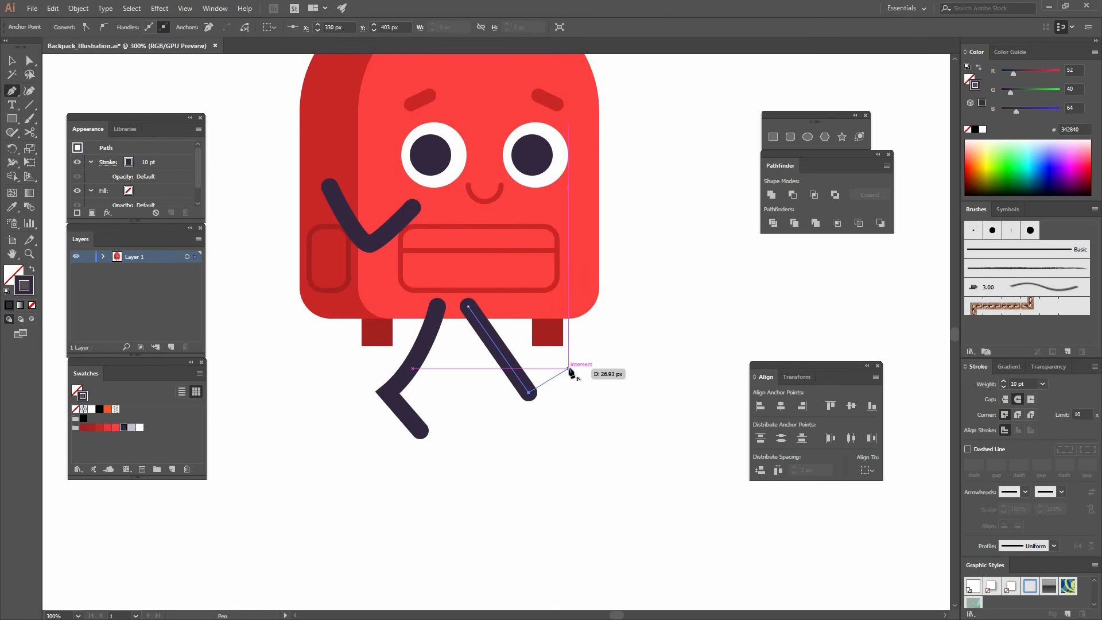
{"action": "left_click", "coordinate": [568, 369]}
{"action": "key", "text": "v"}
{"action": "left_click", "coordinate": [533, 428]}
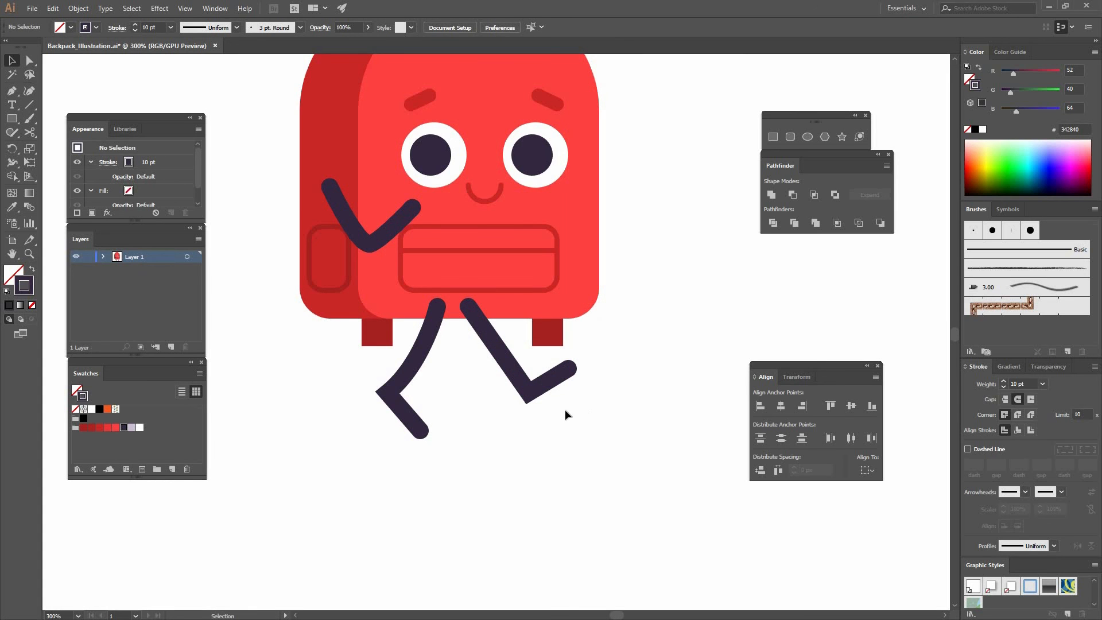
- Select both leg paths and send them to the back, behind the backpack
{"action": "left_click_drag", "start_coordinate": [356, 385], "coordinate": [580, 411]}
{"action": "right_click", "coordinate": [497, 368]}
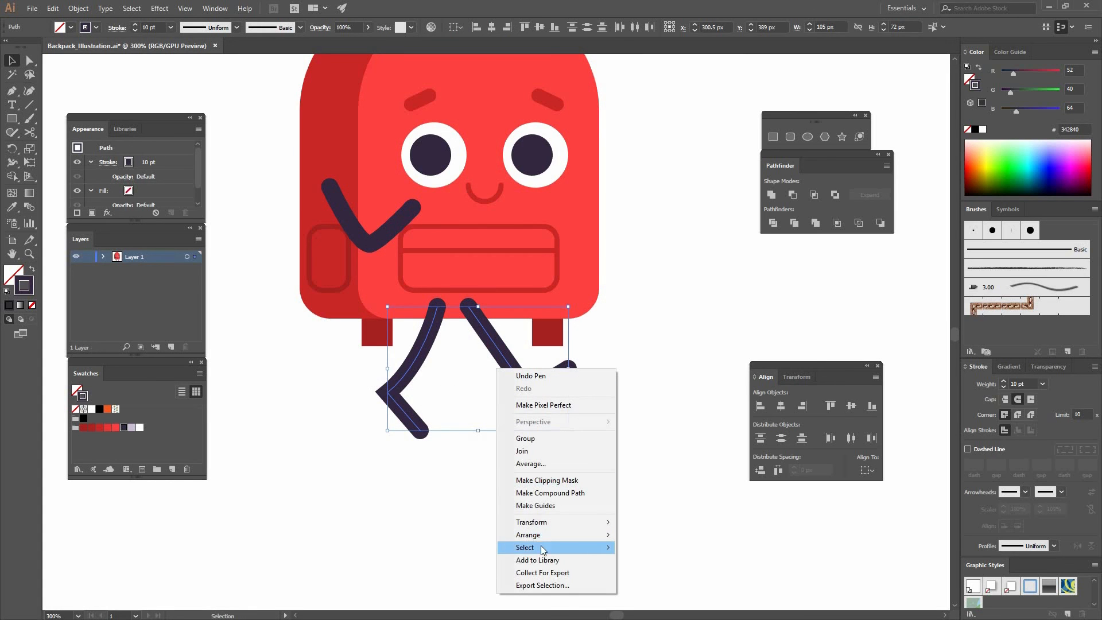
{"action": "mouse_move", "coordinate": [536, 535]}
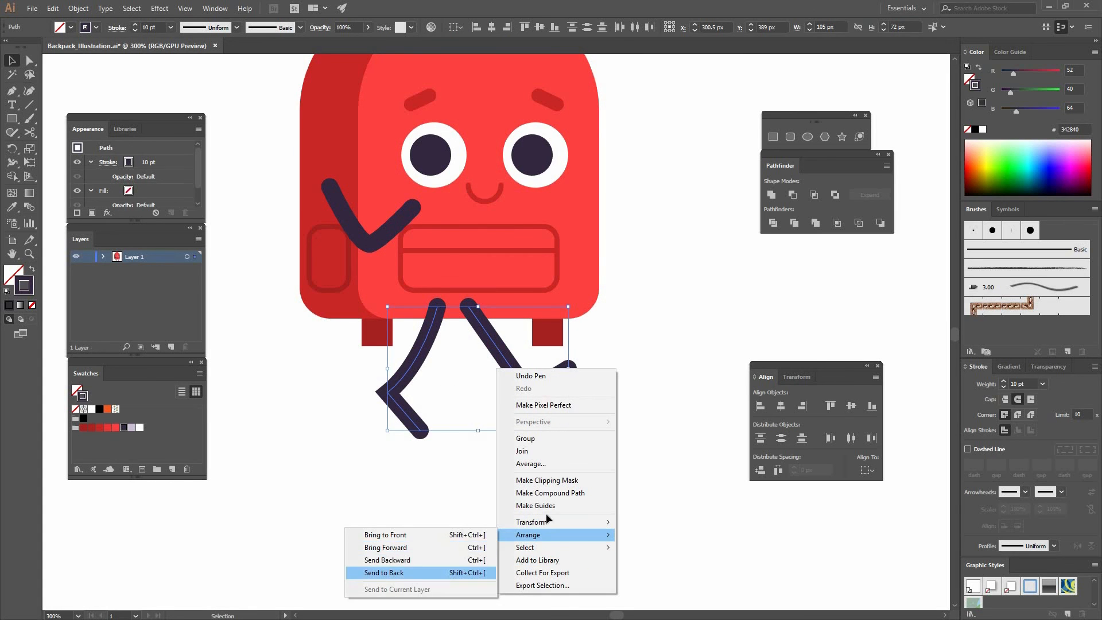
{"action": "left_click", "coordinate": [384, 572]}
{"action": "left_click", "coordinate": [598, 368]}
{"action": "left_click_drag", "start_coordinate": [596, 372], "coordinate": [577, 494]}
- Create a 39 by 6 px ellipse on the blank area beside the legs
{"action": "key", "text": "ctrl+minus"}
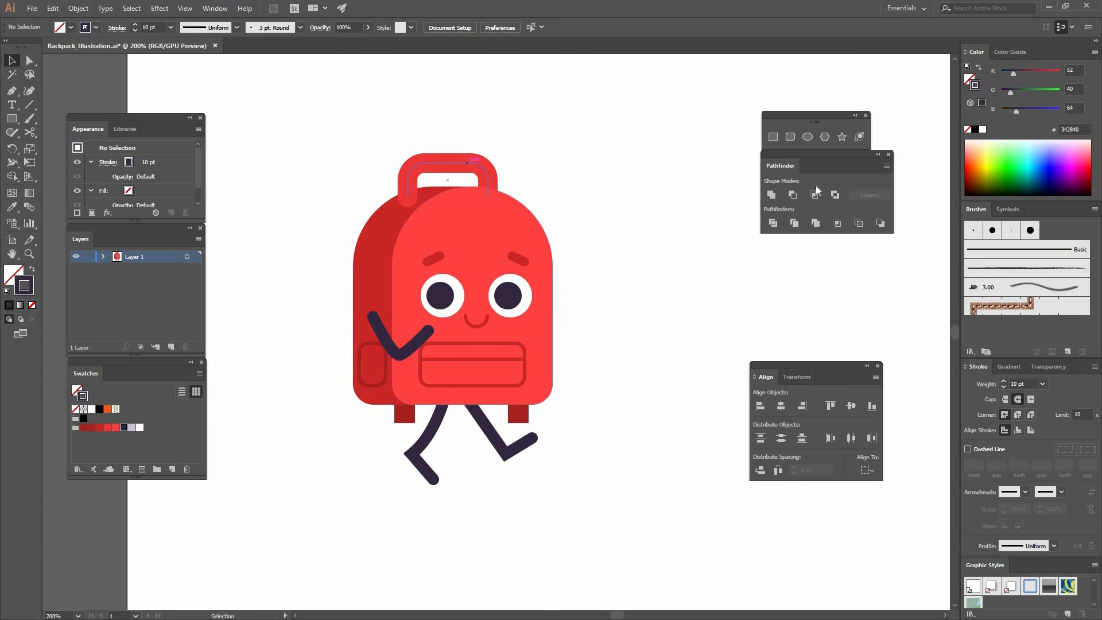
{"action": "left_click", "coordinate": [805, 138]}
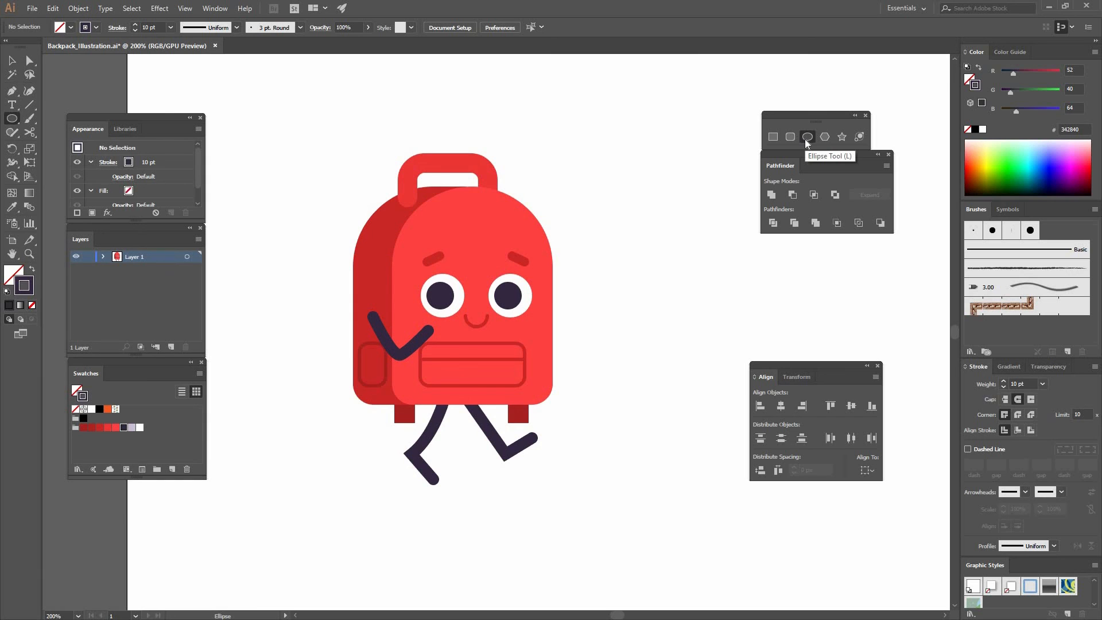
{"action": "left_click", "coordinate": [353, 464]}
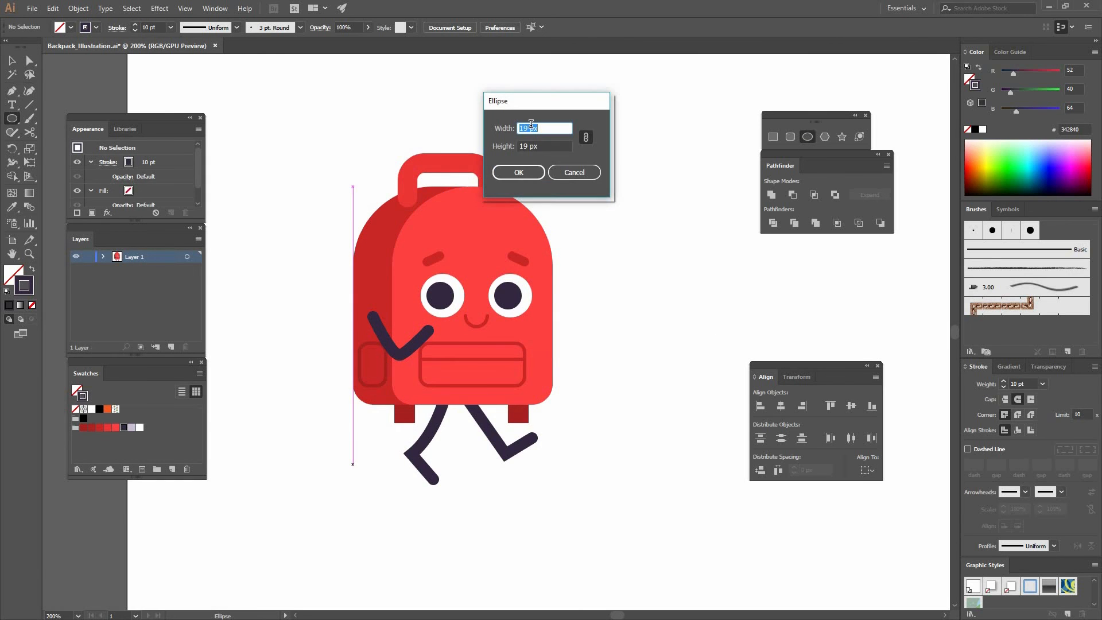
{"action": "type", "text": "39"}
{"action": "key", "text": "Tab"}
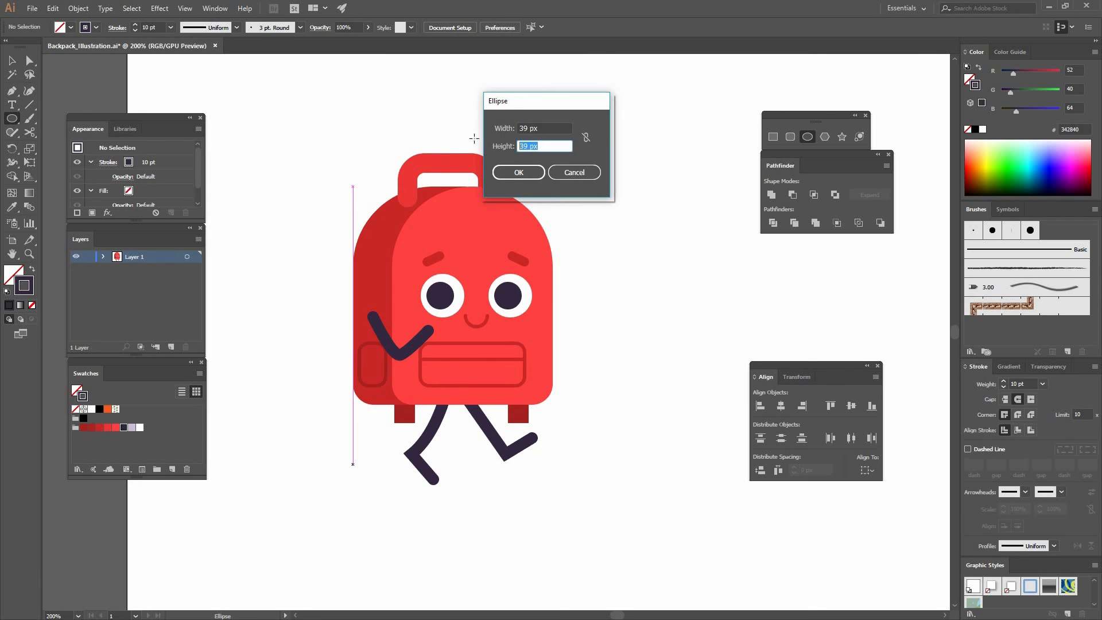
{"action": "type", "text": "6"}
{"action": "key", "text": "Return"}
- Give the ellipse a CCC0D6 fill with no stroke and place it under the lower foot as a shadow
{"action": "left_click", "coordinate": [31, 271]}
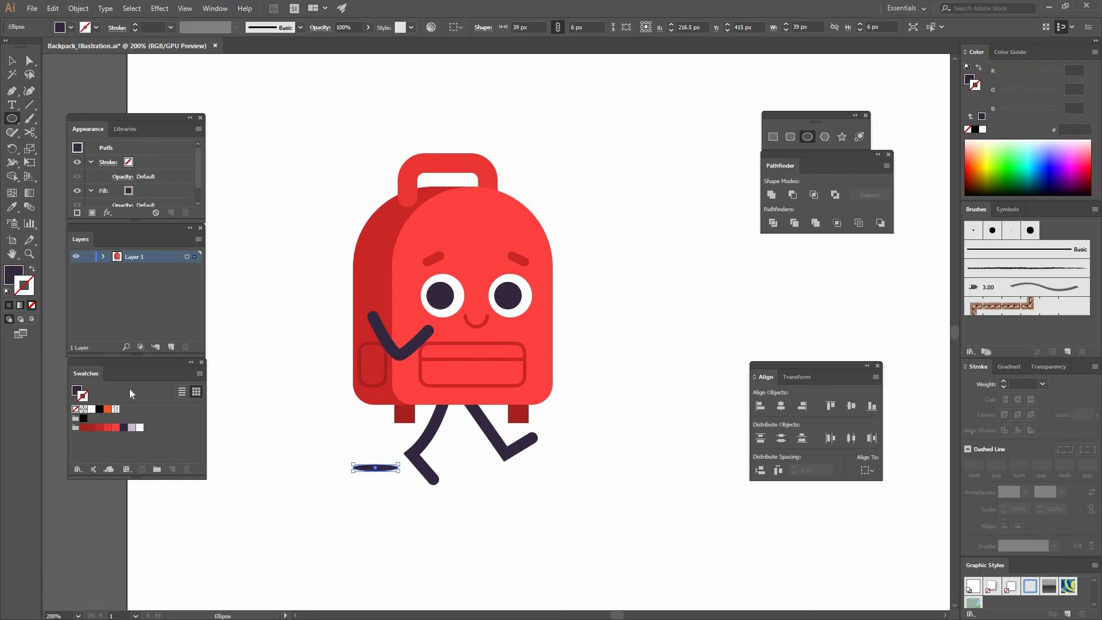
{"action": "left_click", "coordinate": [13, 61]}
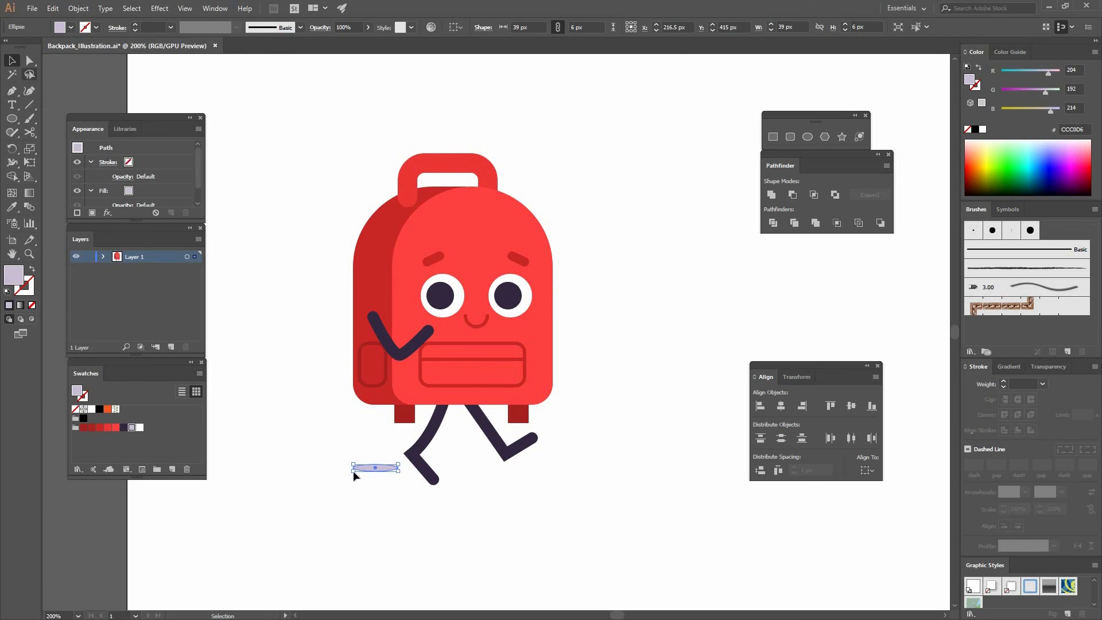
{"action": "left_click_drag", "start_coordinate": [380, 471], "coordinate": [524, 491]}
{"action": "left_click", "coordinate": [522, 482]}
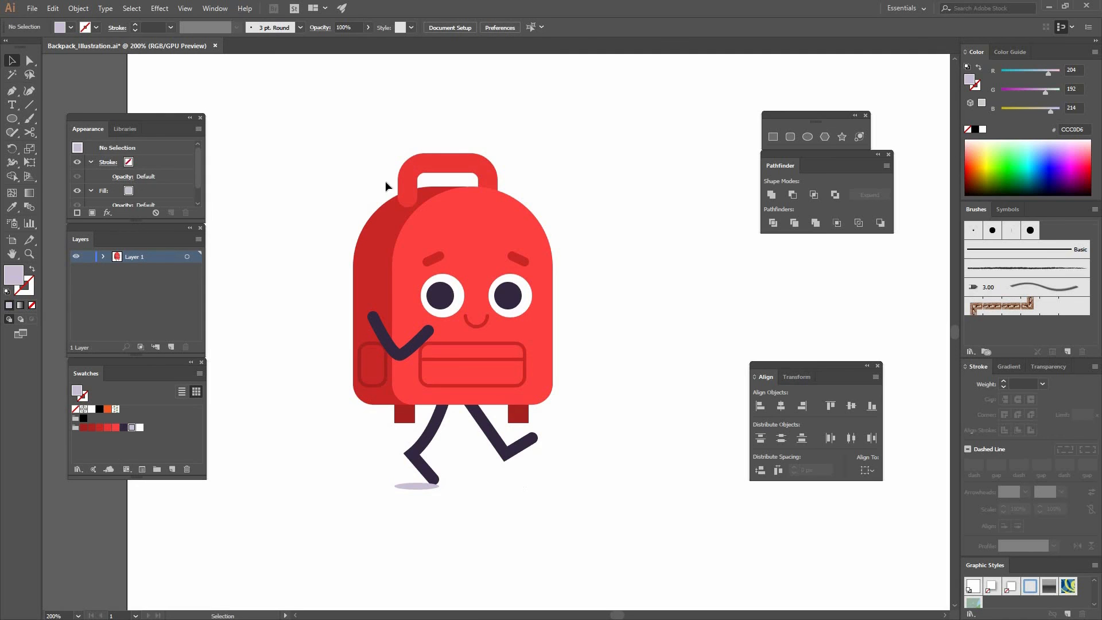
- Create a 19 by 6 px ellipse and place it under the raised foot, level with the first shadow
{"action": "left_click", "coordinate": [12, 118]}
{"action": "left_click", "coordinate": [547, 234]}
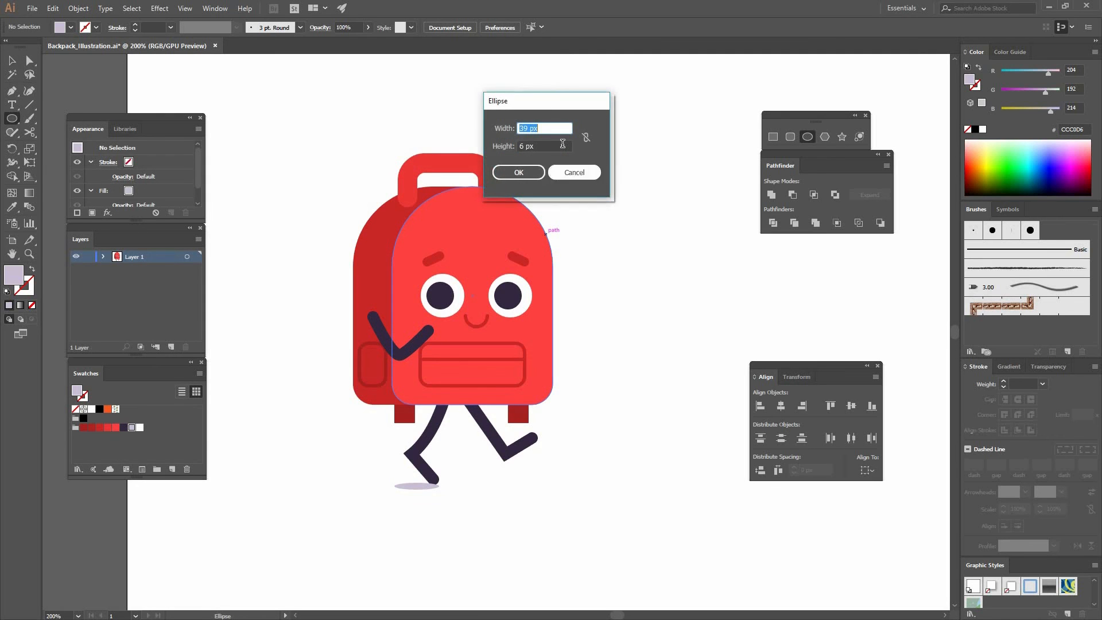
{"action": "type", "text": "19"}
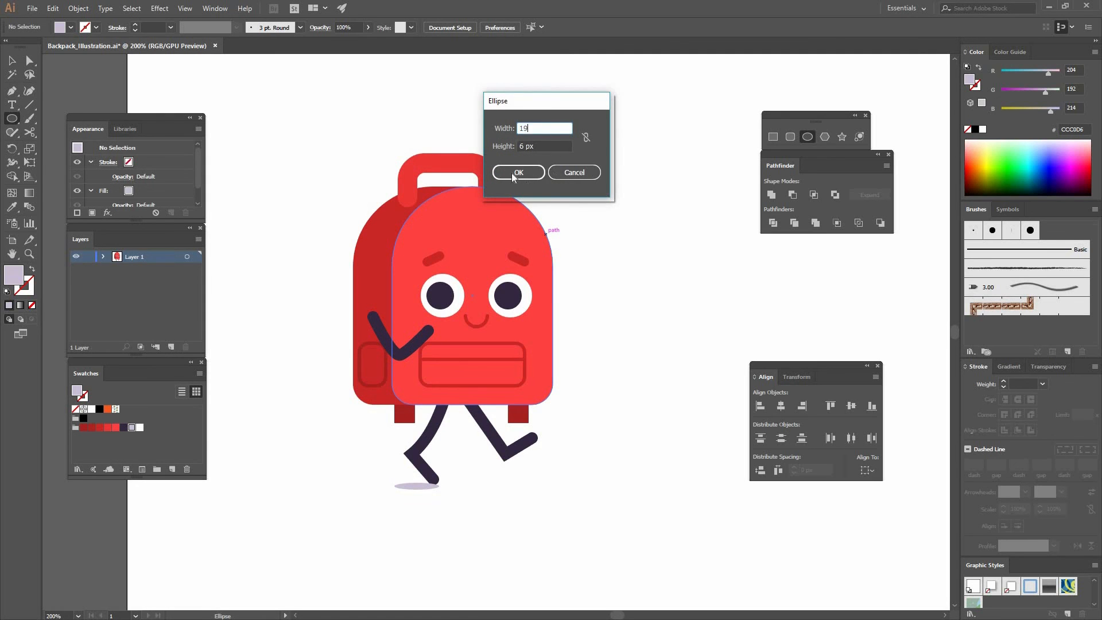
{"action": "left_click", "coordinate": [518, 172]}
{"action": "left_click", "coordinate": [12, 67]}
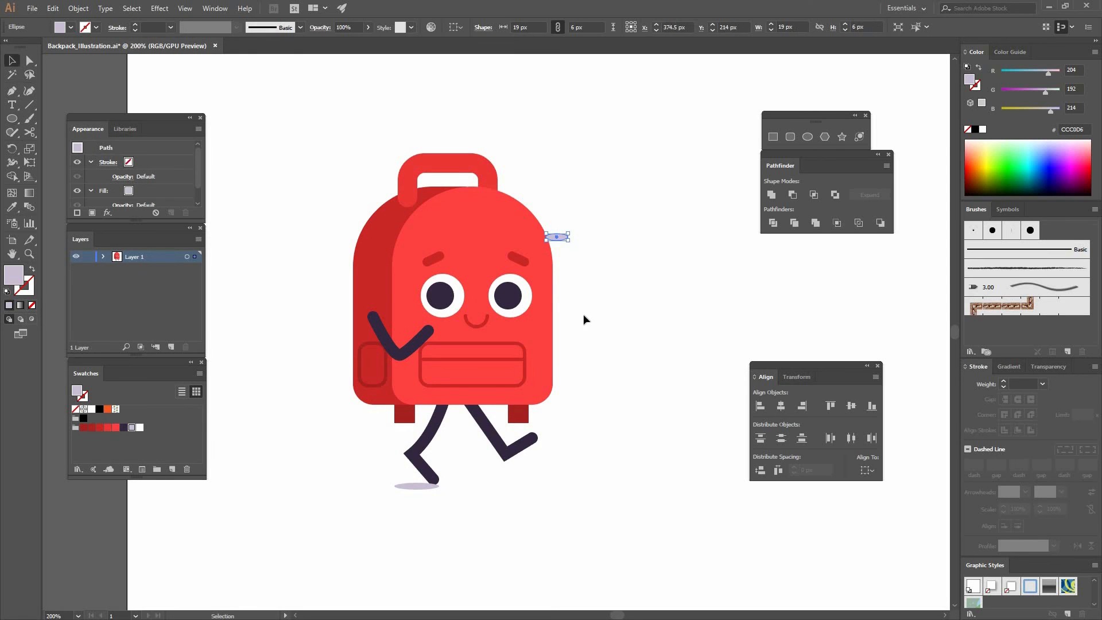
{"action": "left_click", "coordinate": [564, 244]}
{"action": "left_click_drag", "start_coordinate": [512, 495], "coordinate": [515, 489]}
{"action": "left_click", "coordinate": [530, 492]}
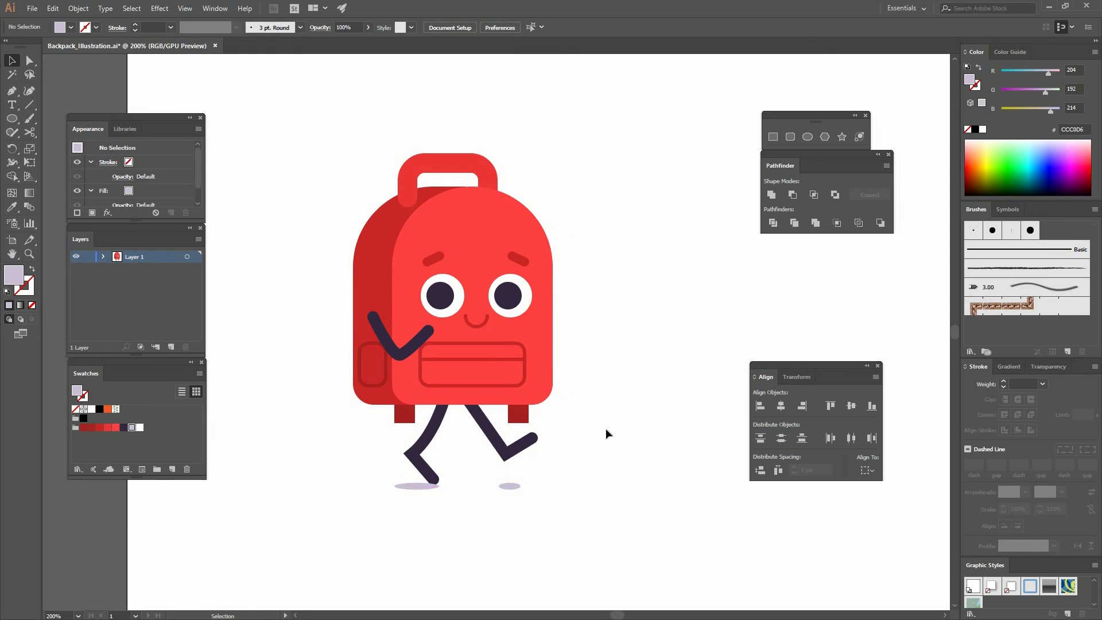
- Group all parts of the backpack character together with its shadows
{"action": "key", "text": "ctrl+minus"}
{"action": "key", "text": "ctrl+minus"}
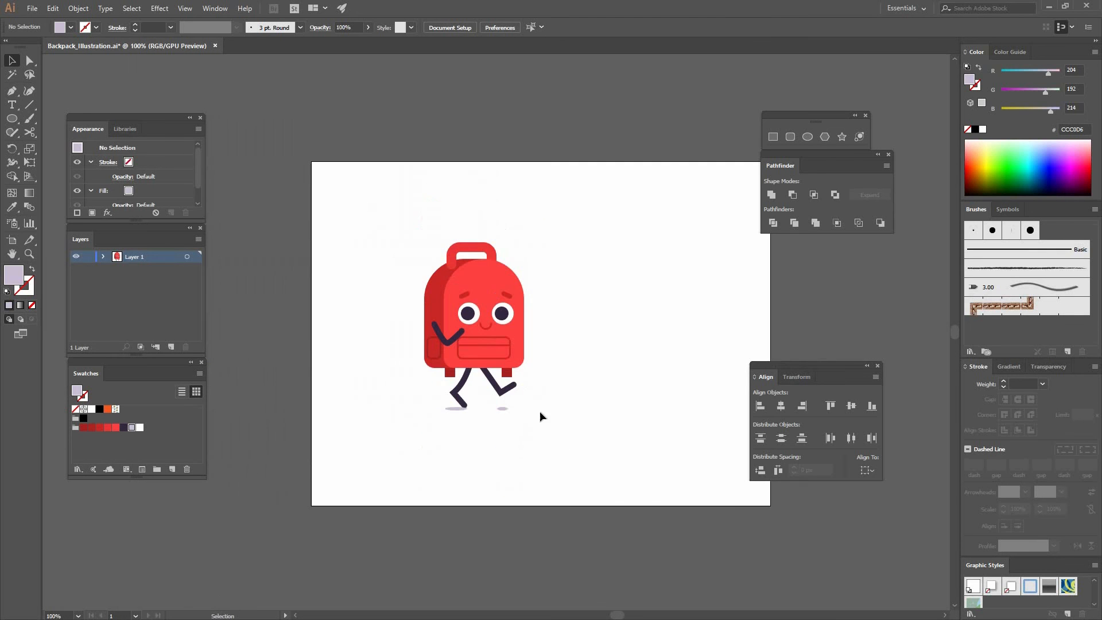
{"action": "left_click_drag", "start_coordinate": [377, 217], "coordinate": [565, 437]}
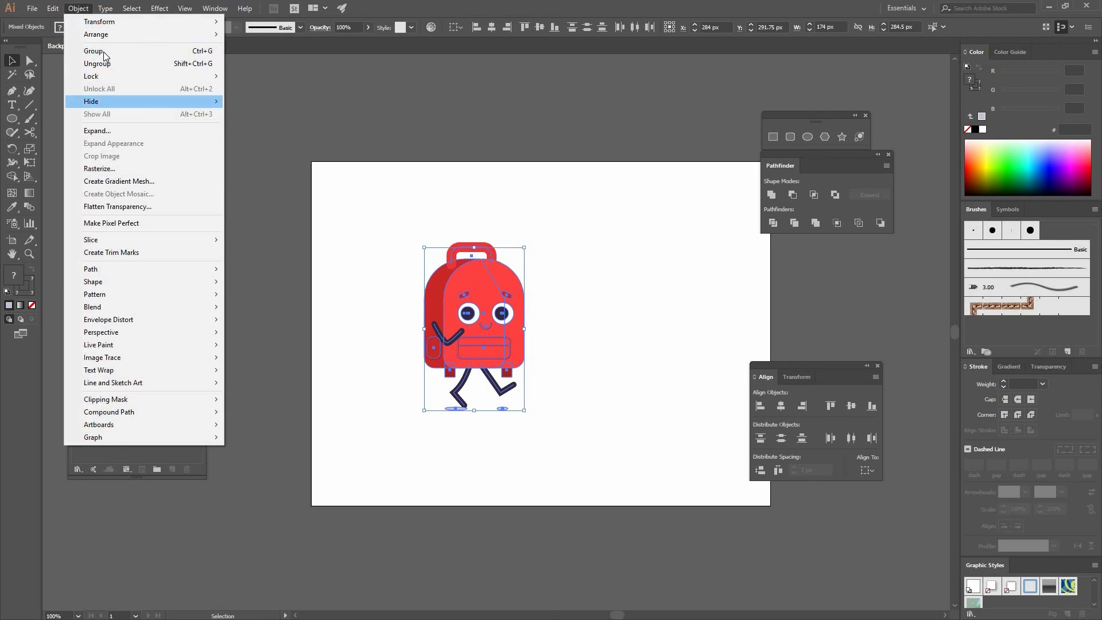
{"action": "left_click", "coordinate": [104, 48]}
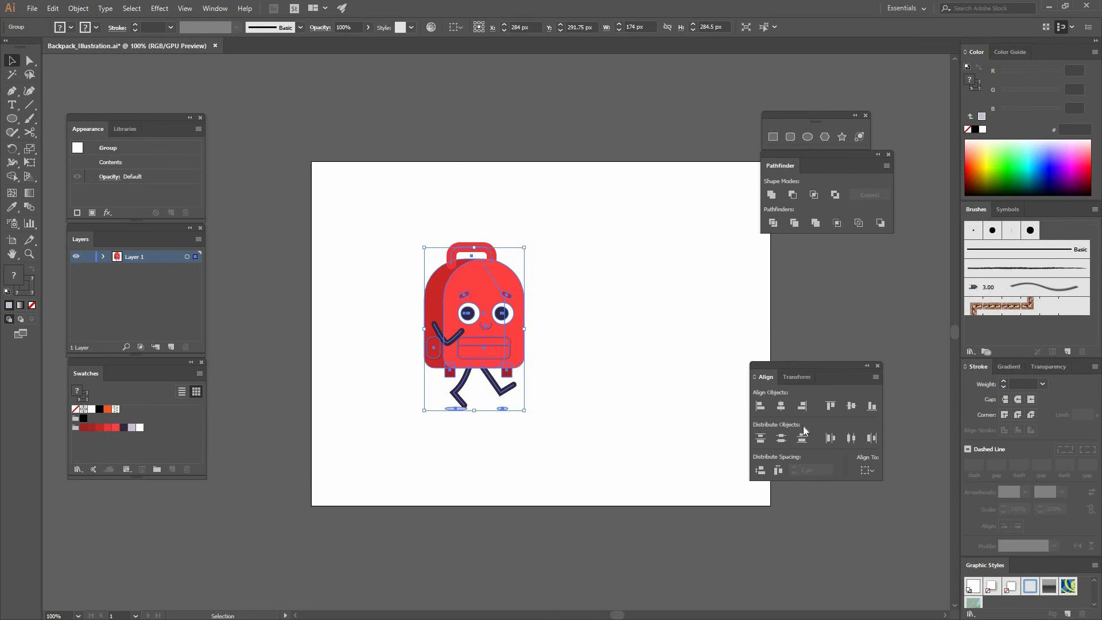
- Align the character group to the artboard, centred both horizontally and vertically
{"action": "left_click", "coordinate": [867, 470]}
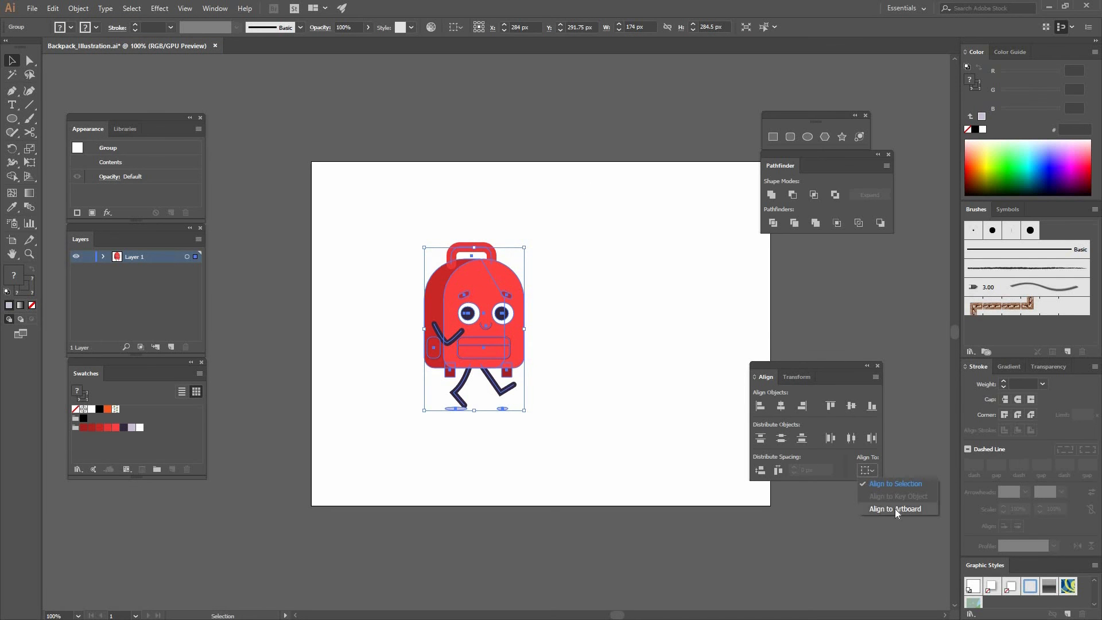
{"action": "left_click", "coordinate": [893, 508]}
{"action": "left_click", "coordinate": [780, 407]}
{"action": "left_click", "coordinate": [850, 407]}
{"action": "left_click", "coordinate": [705, 339]}
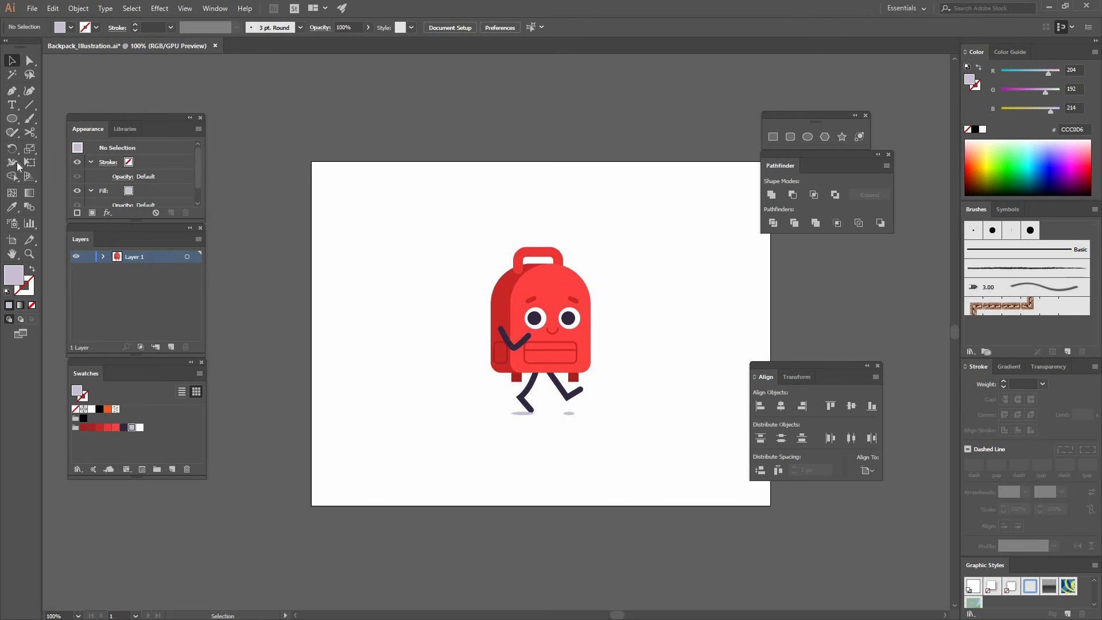
- Add the text "Back to School!" in the empty area above the character
{"action": "left_click", "coordinate": [11, 105]}
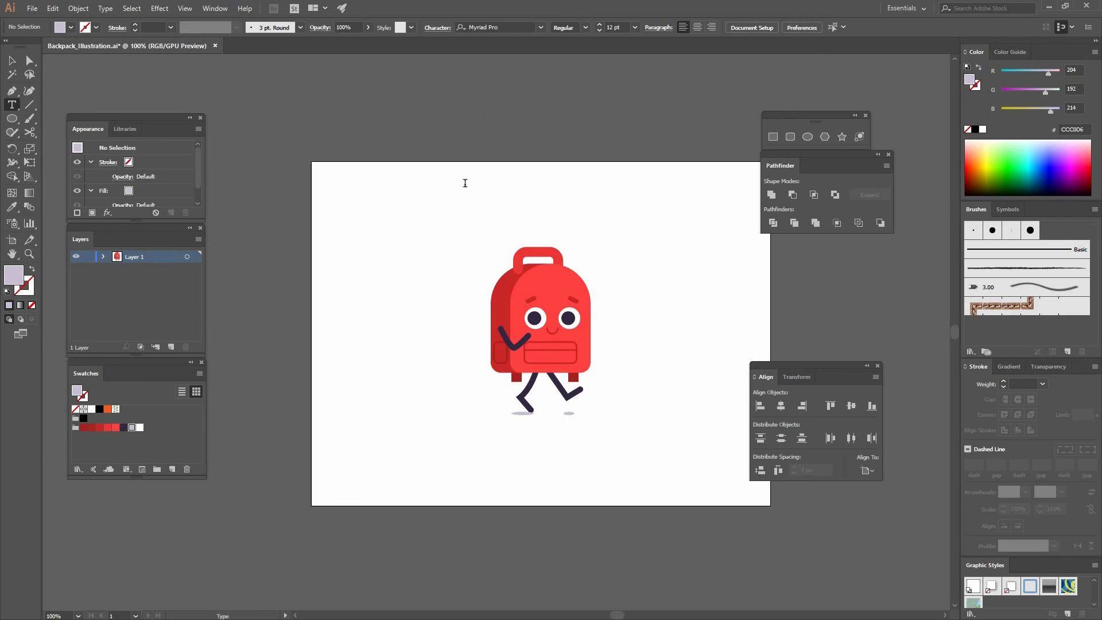
{"action": "left_click", "coordinate": [439, 198]}
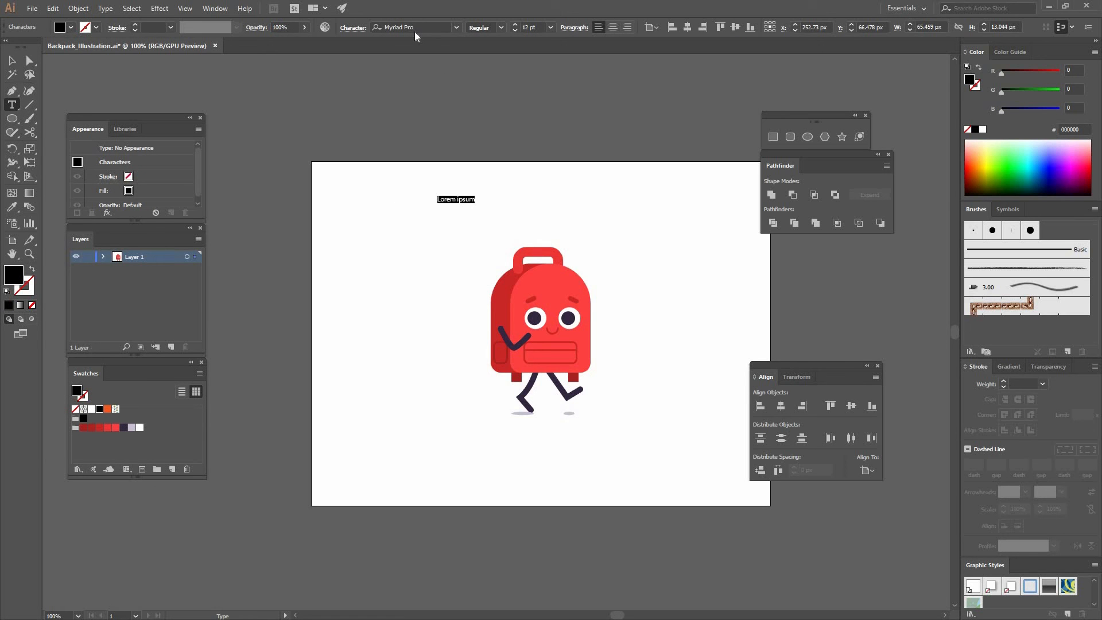
{"action": "type", "text": "Back"}
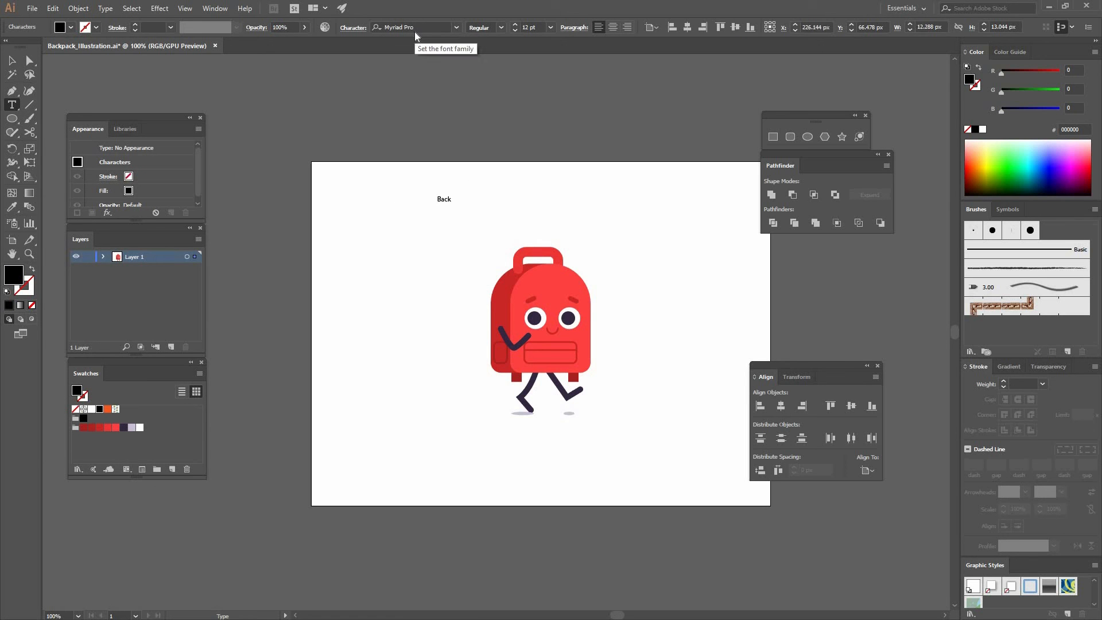
{"action": "type", "text": " to Schoo"}
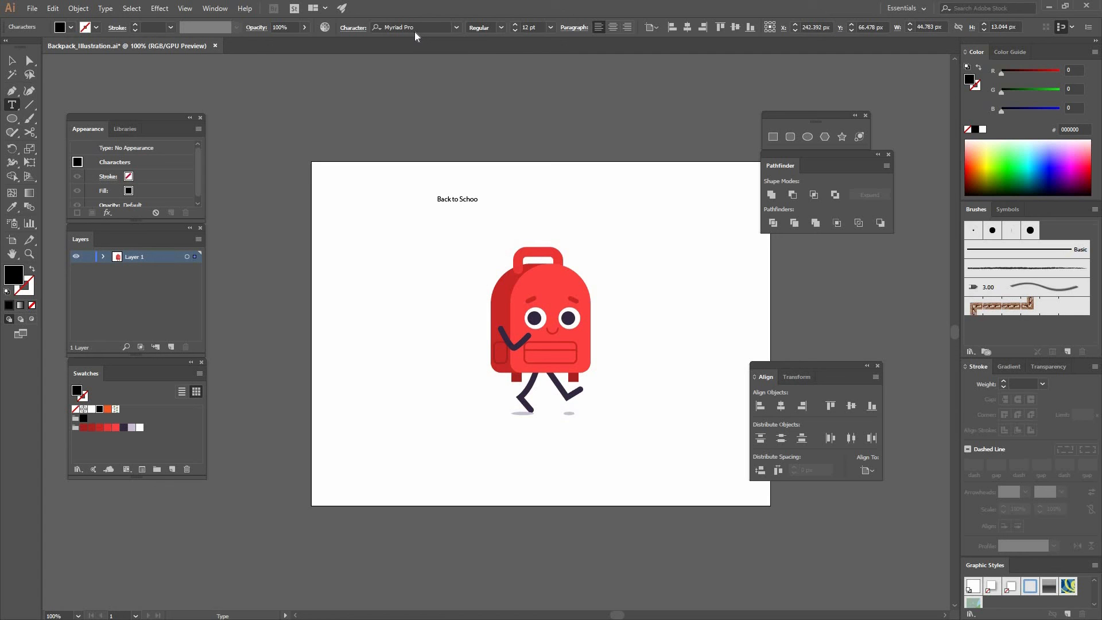
{"action": "type", "text": "l!"}
- Set the whole text in Shadows Into Light Two at 21 pt
{"action": "key", "text": "ctrl+a"}
{"action": "left_click", "coordinate": [420, 26]}
{"action": "type", "text": "sha"}
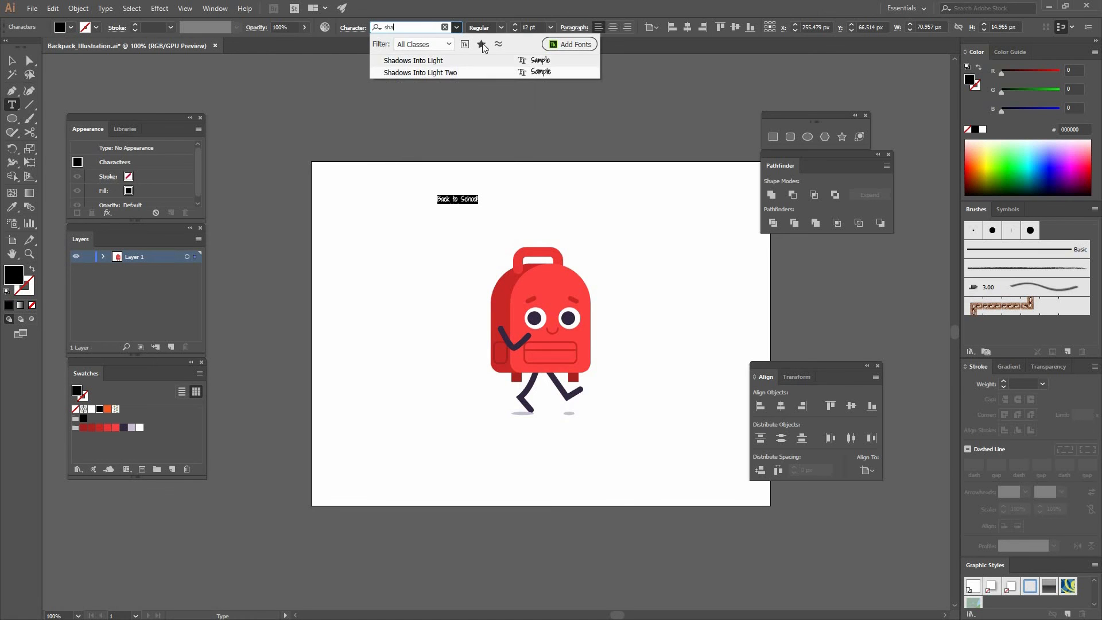
{"action": "left_click", "coordinate": [441, 74]}
{"action": "left_click", "coordinate": [534, 27]}
{"action": "type", "text": "21"}
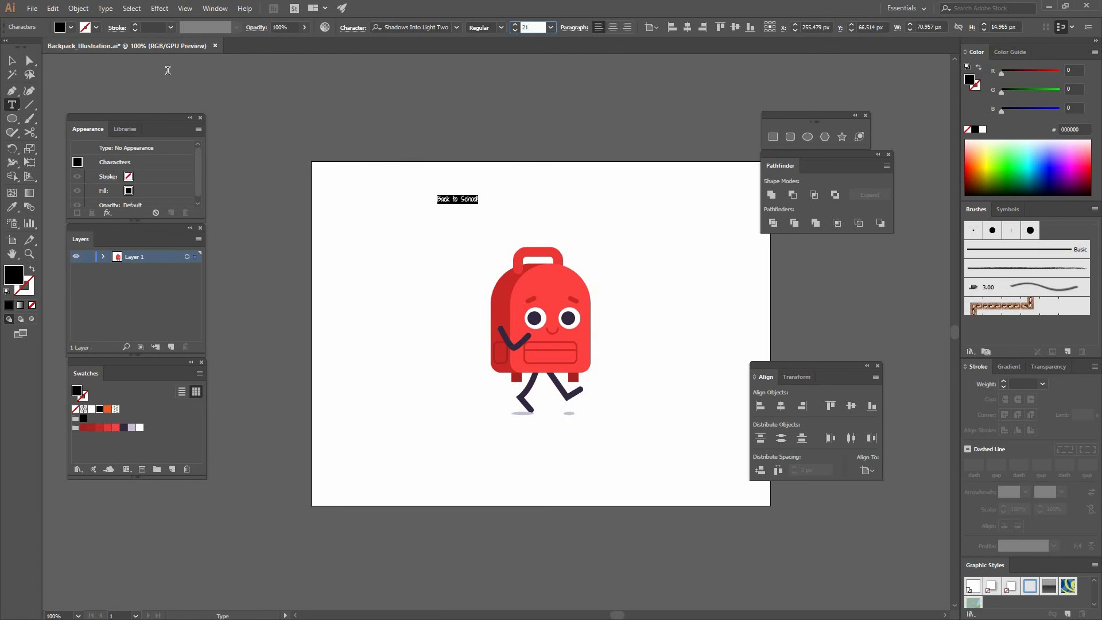
{"action": "key", "text": "Return"}
- Move the text below the character and colour it with the dark 342840 swatch
{"action": "left_click_drag", "start_coordinate": [493, 201], "coordinate": [569, 447]}
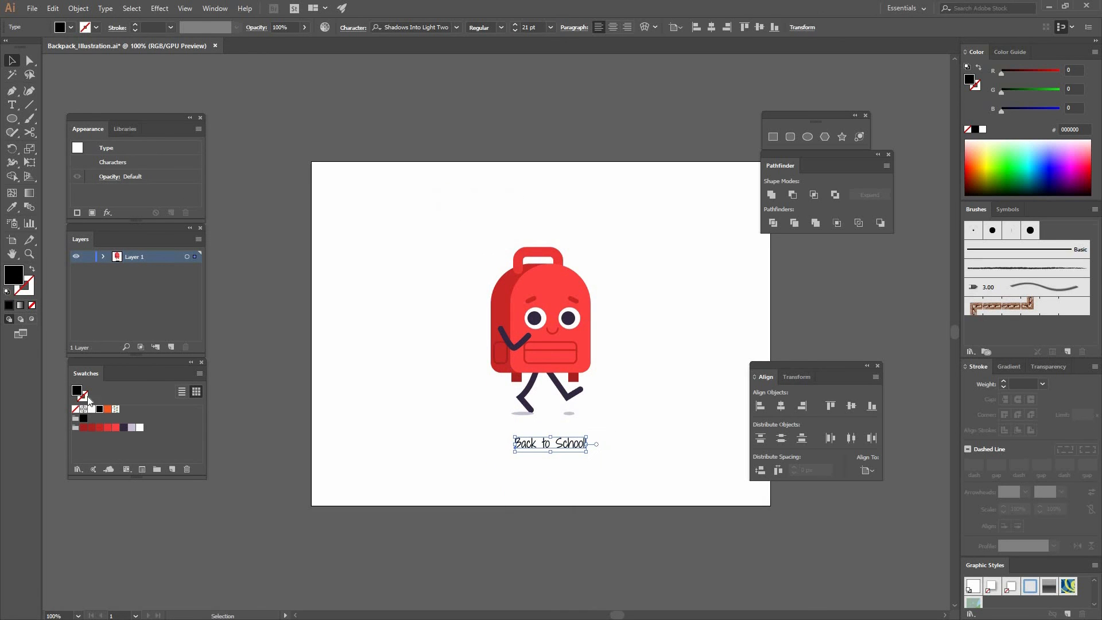
{"action": "left_click", "coordinate": [124, 427]}
{"action": "left_click", "coordinate": [626, 457]}
- Centre the text's paragraph alignment and centre the text horizontally on the artboard
{"action": "left_click", "coordinate": [557, 445]}
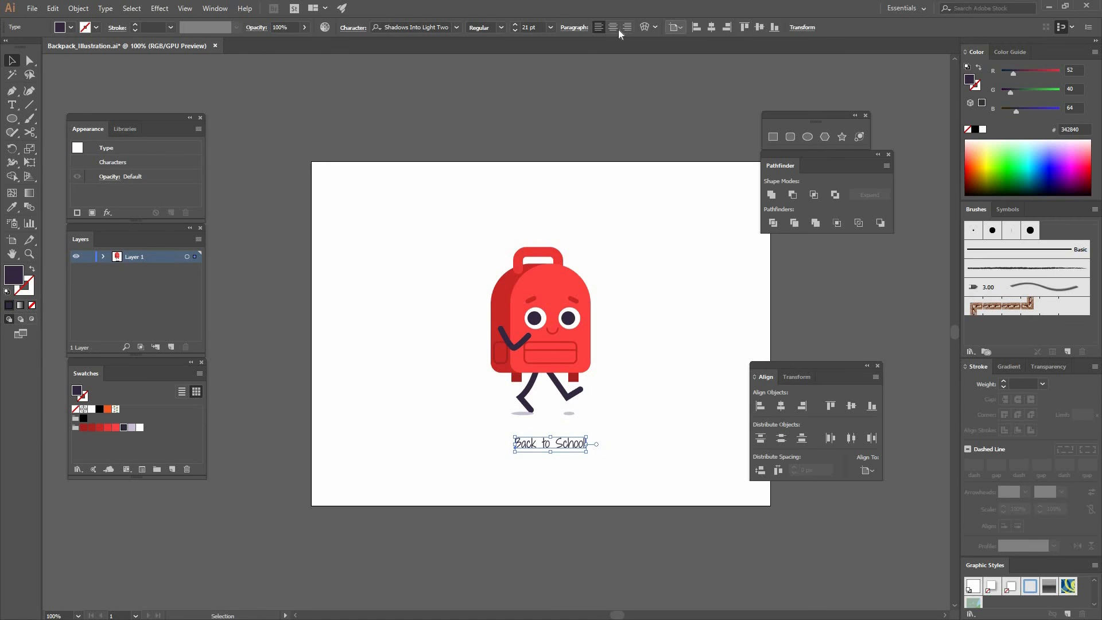
{"action": "left_click", "coordinate": [615, 27]}
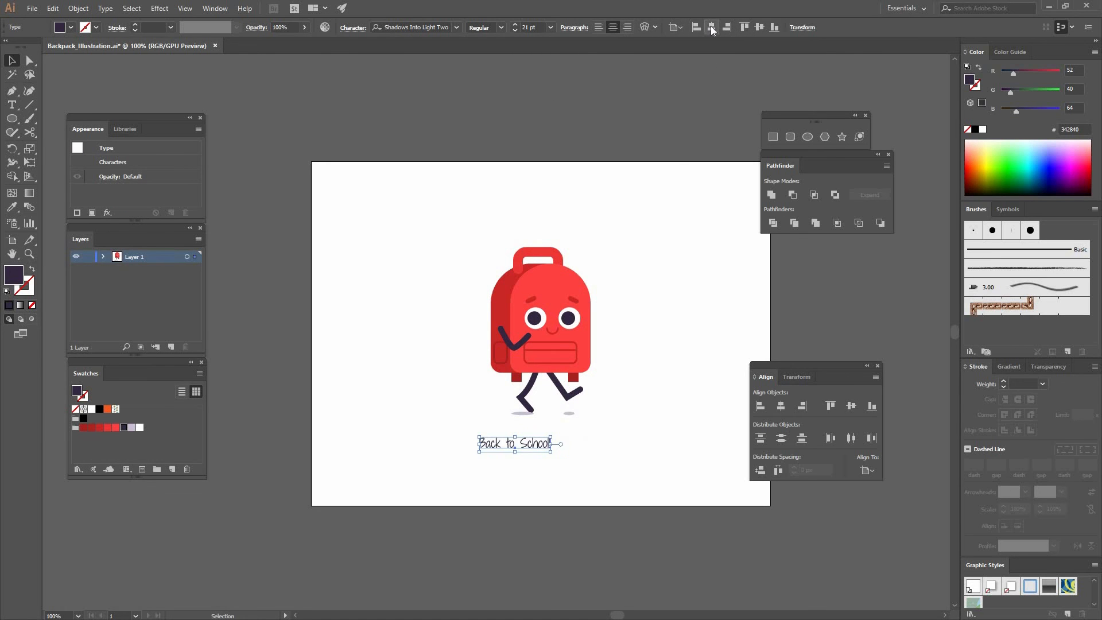
{"action": "left_click", "coordinate": [710, 26]}
- Move the text straight up so it sits just beneath the foot shadows
{"action": "left_click", "coordinate": [591, 429]}
{"action": "left_click_drag", "start_coordinate": [566, 442], "coordinate": [575, 429]}
{"action": "left_click", "coordinate": [660, 406]}
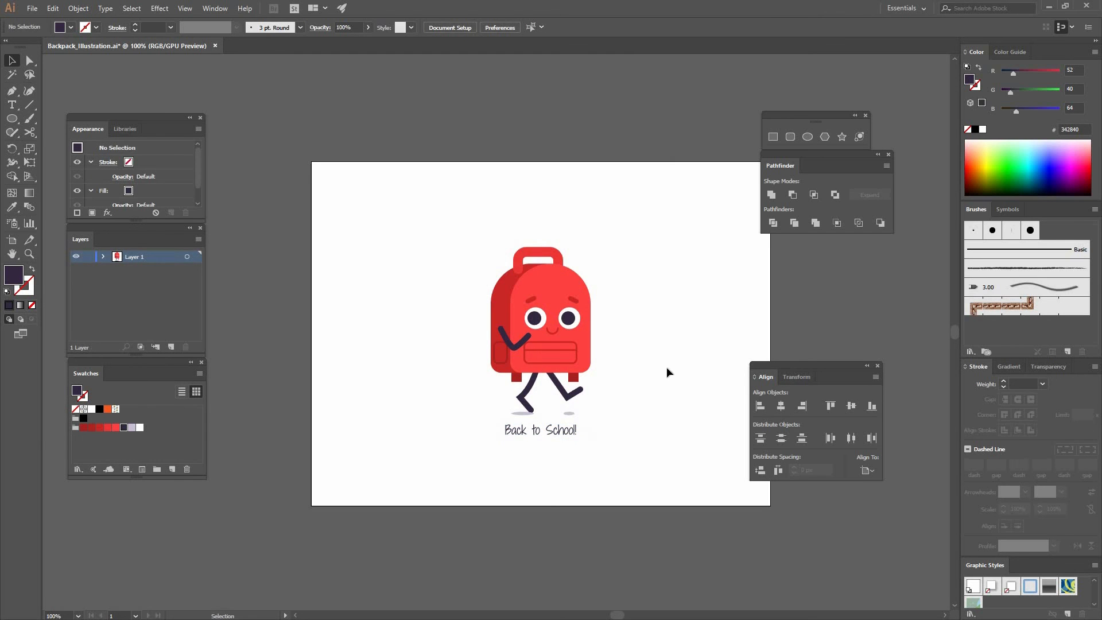
{"action": "key", "text": "ctrl+minus"}
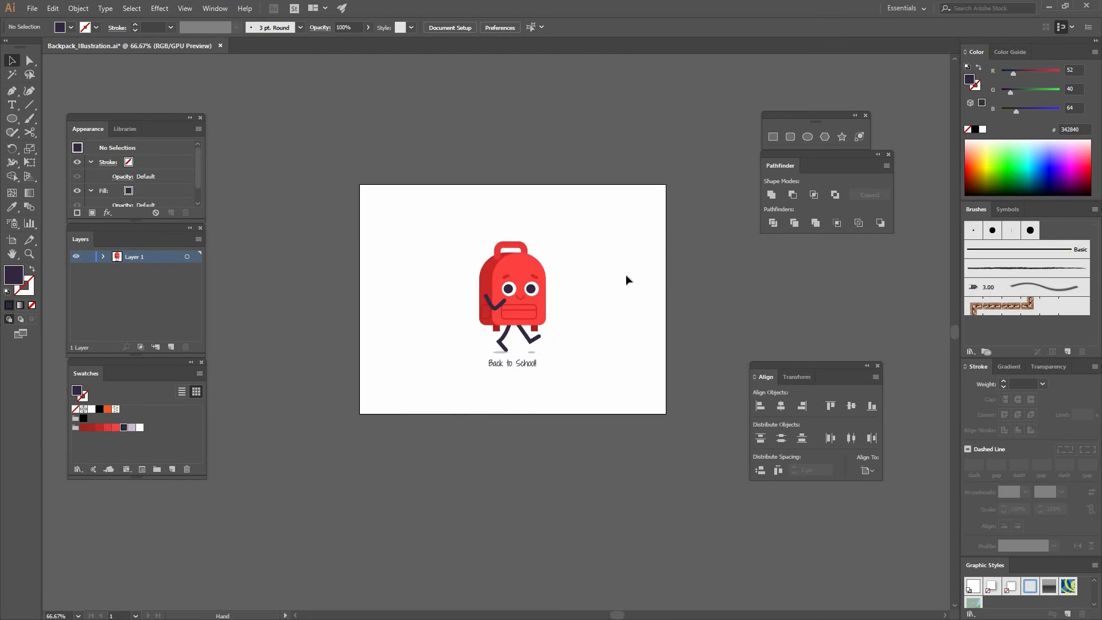